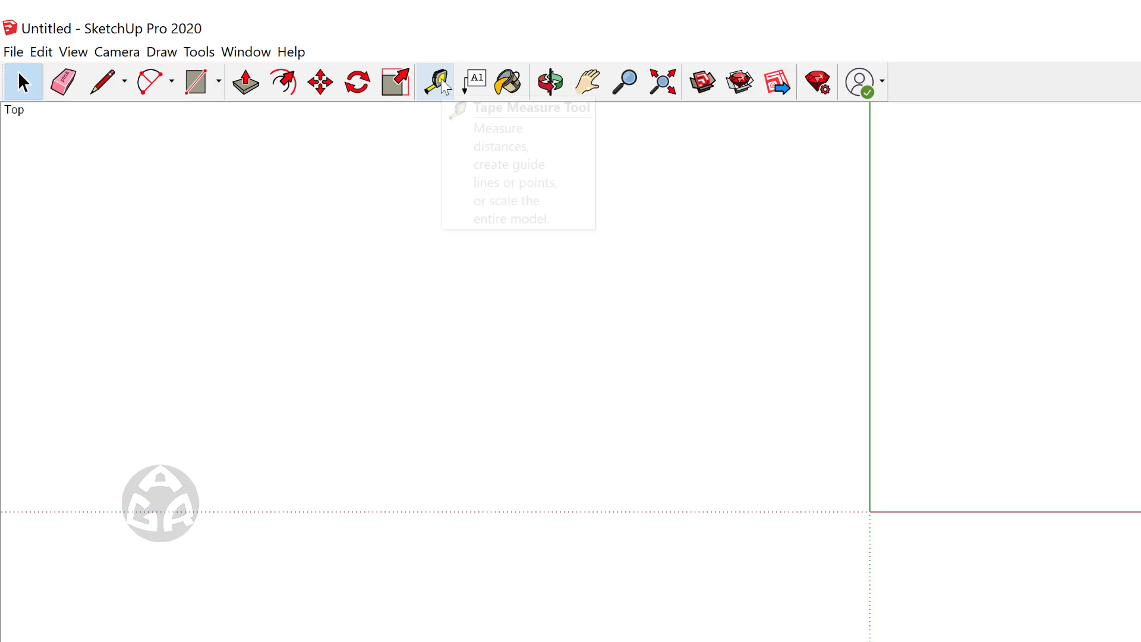
pyautogui.click(200, 54)
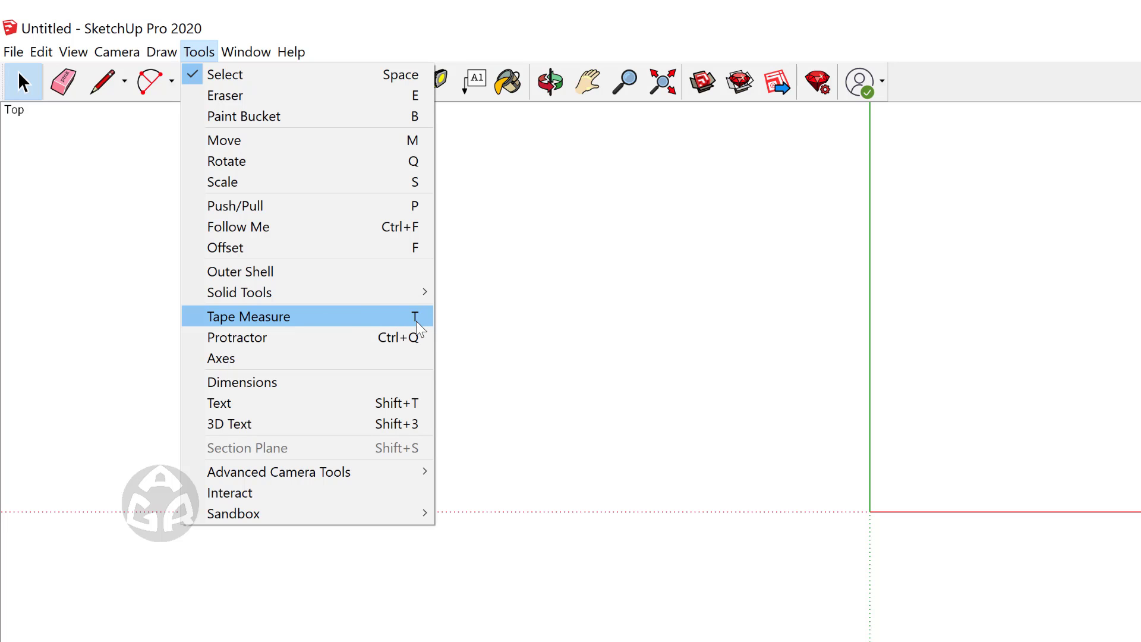
pyautogui.click(1020, 359)
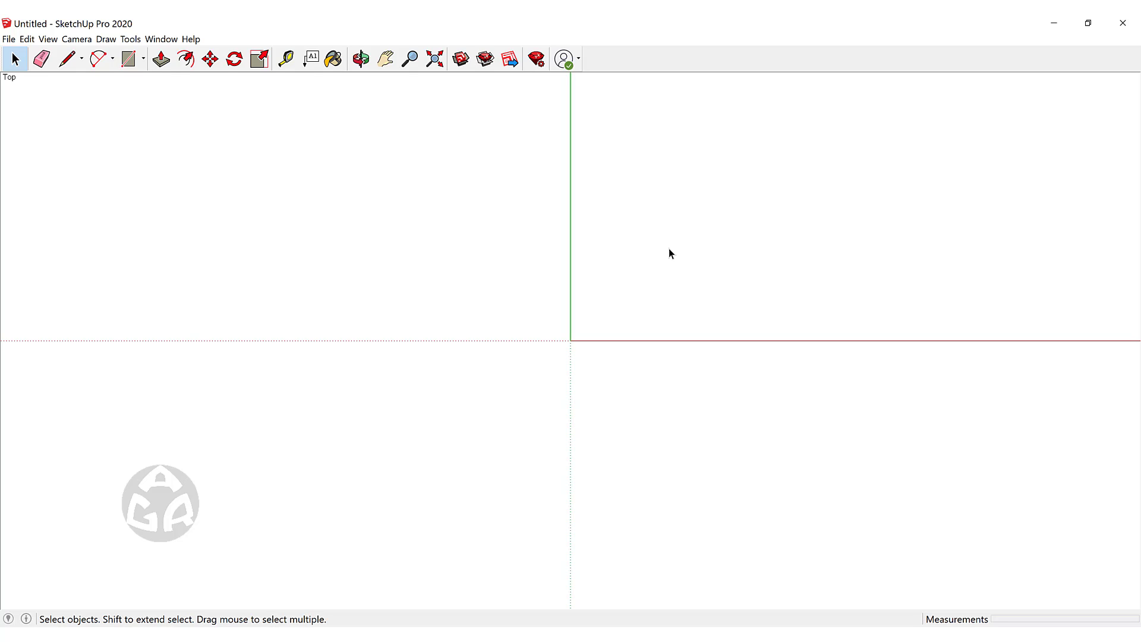
# - Draw a horizontal line about 10 m long parallel to the red axis, just above and to the right of the origin
pyautogui.press('l')
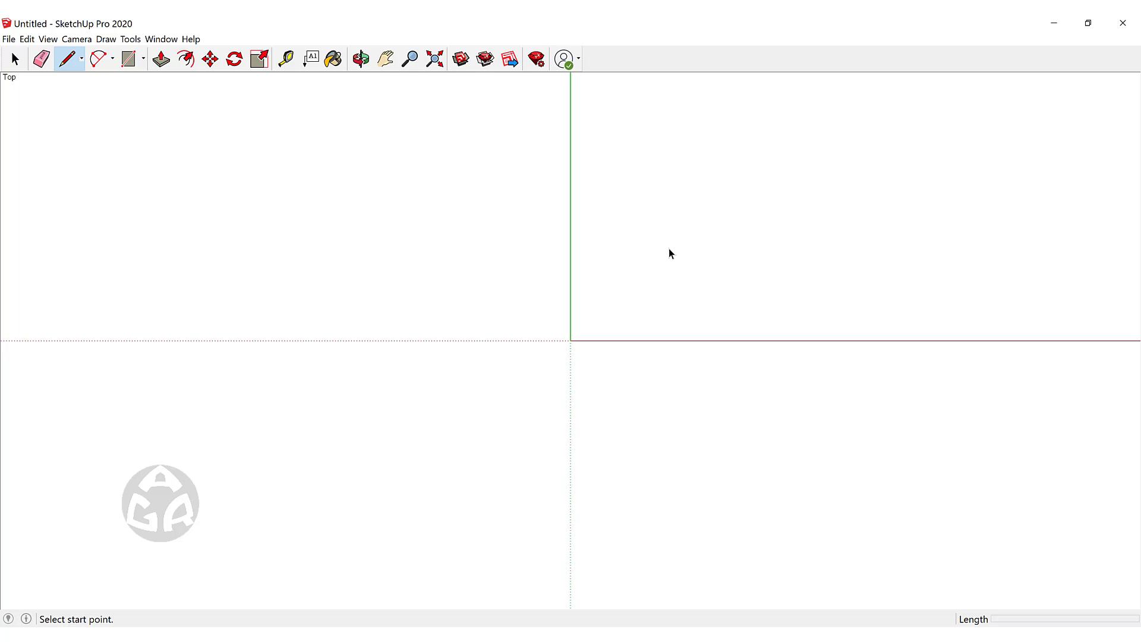
pyautogui.click(595, 322)
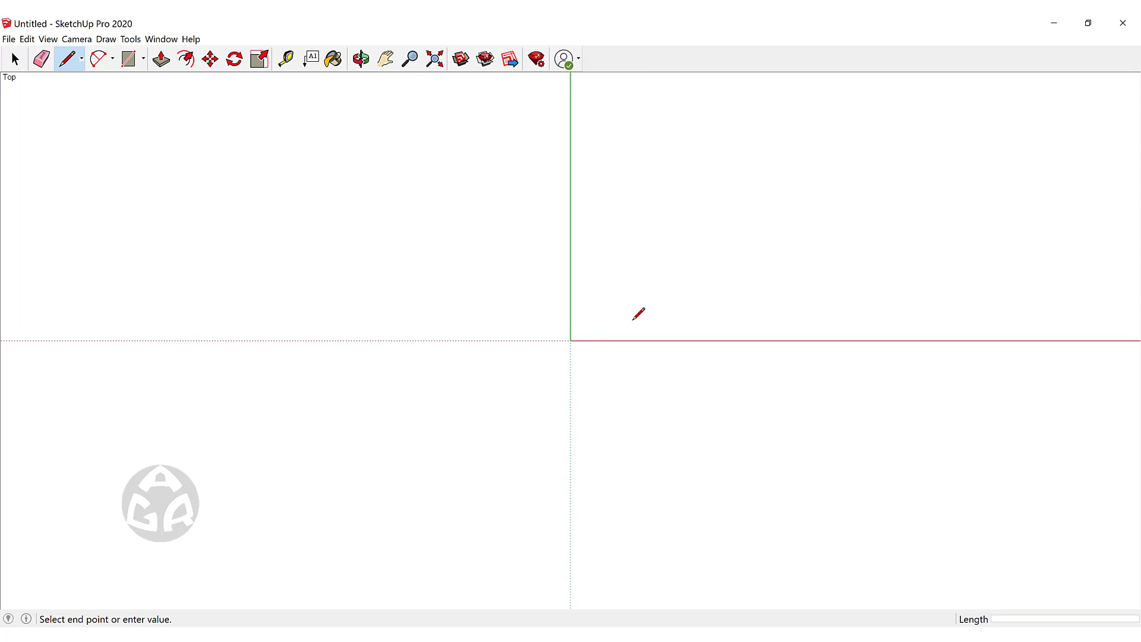
pyautogui.click(683, 322)
pyautogui.press('space')
pyautogui.moveTo(689, 385); pyautogui.dragTo(476, 349, button='middle')
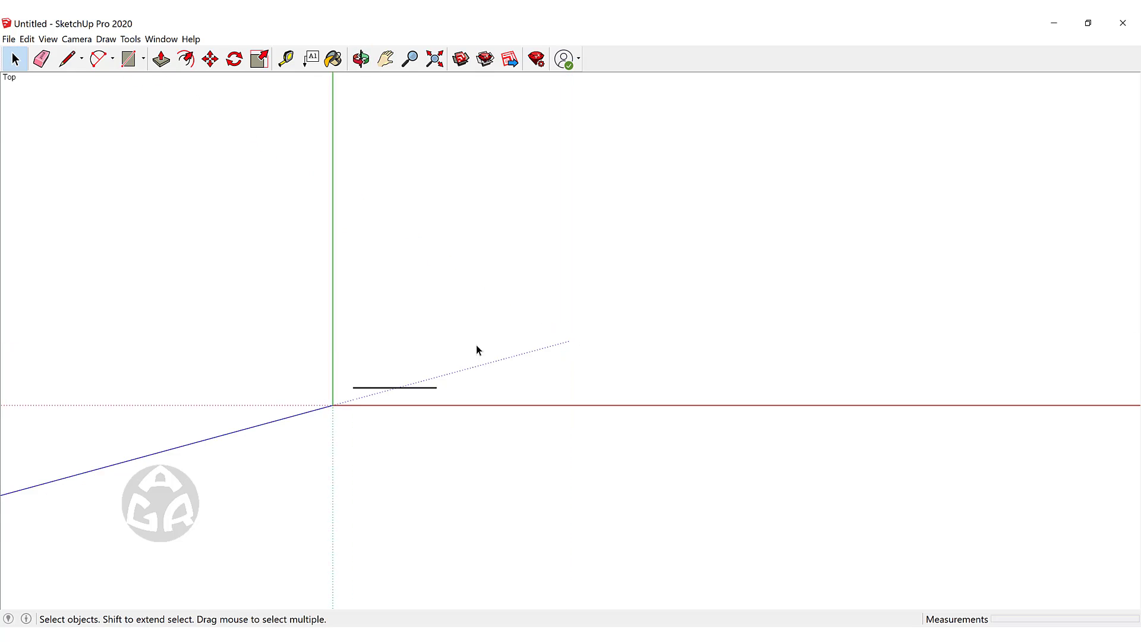
pyautogui.scroll(10, 424, 364)
pyautogui.keyDown('shift'); pyautogui.moveTo(355, 386); pyautogui.dragTo(471, 335, button='middle'); pyautogui.keyUp('shift')
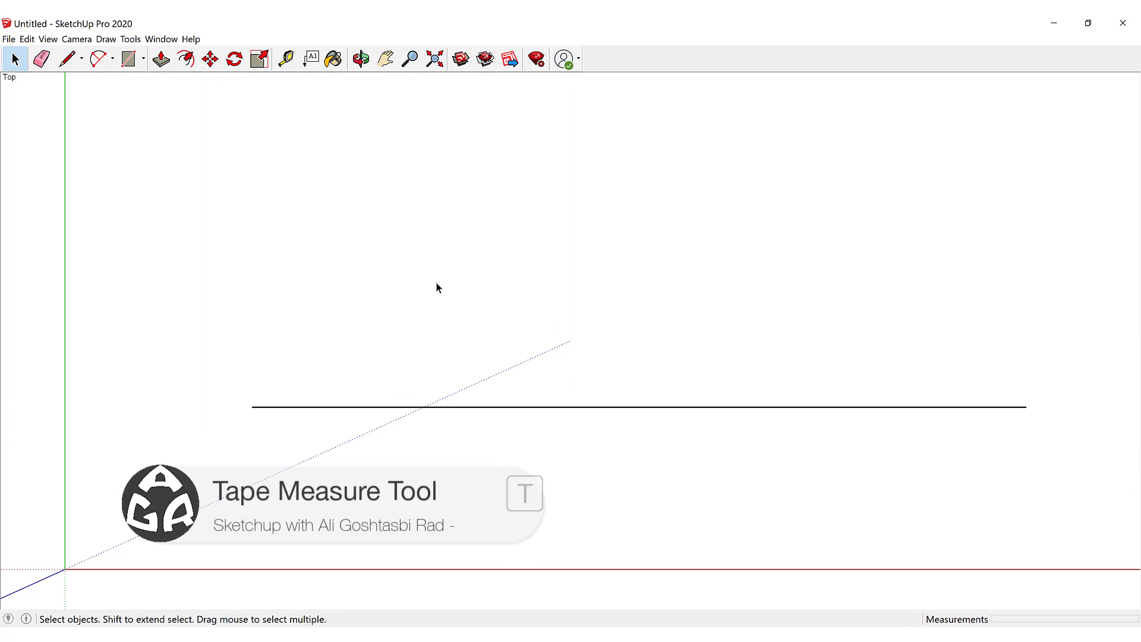
pyautogui.scroll(-1, 342, 194)
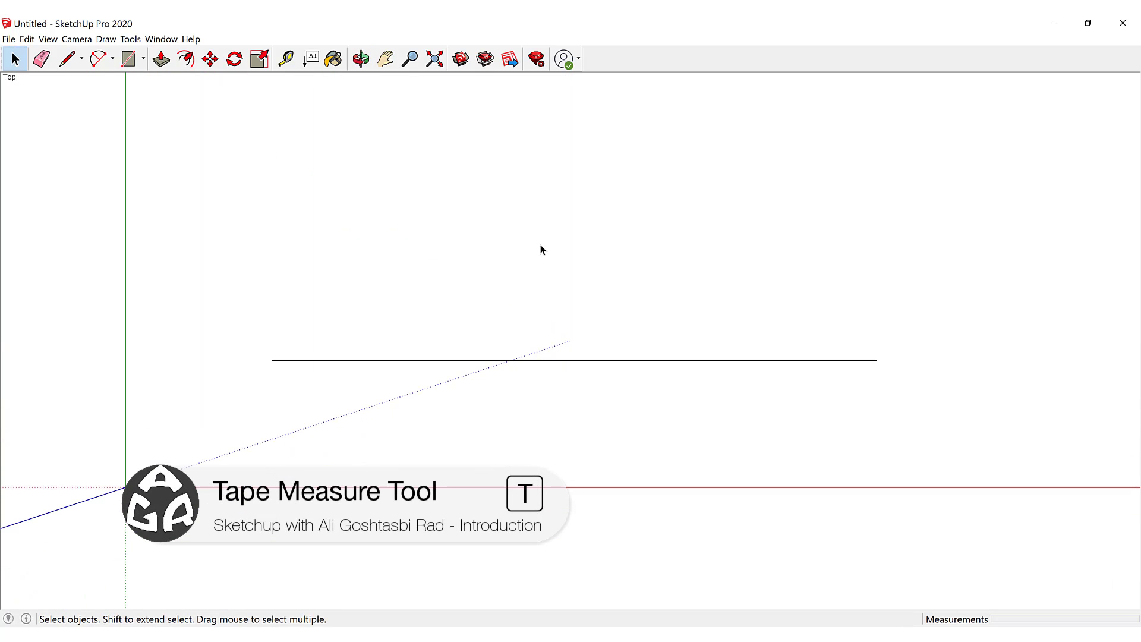
# - Measure the horizontal line's length from endpoint to endpoint with the Tape Measure tool
pyautogui.press('t')
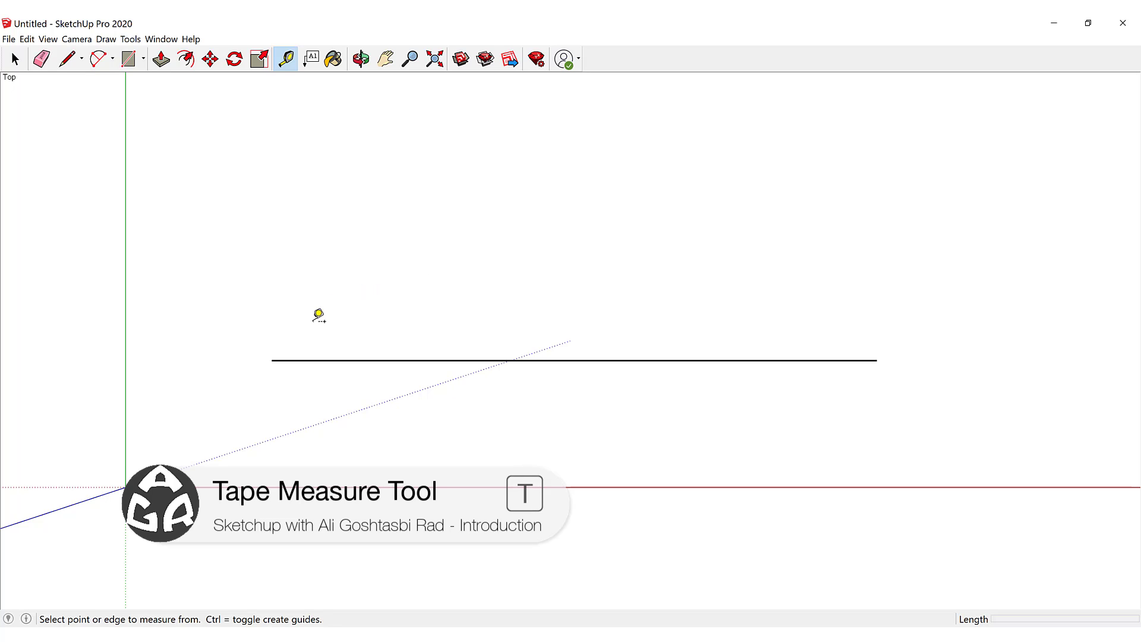
pyautogui.click(277, 357)
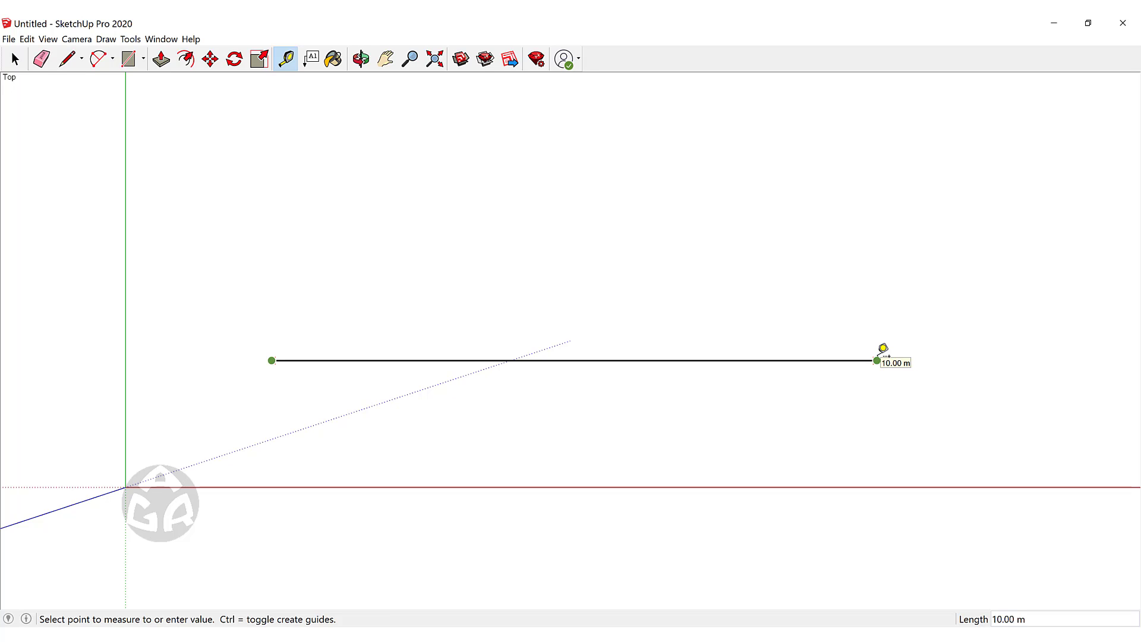
pyautogui.click(877, 358)
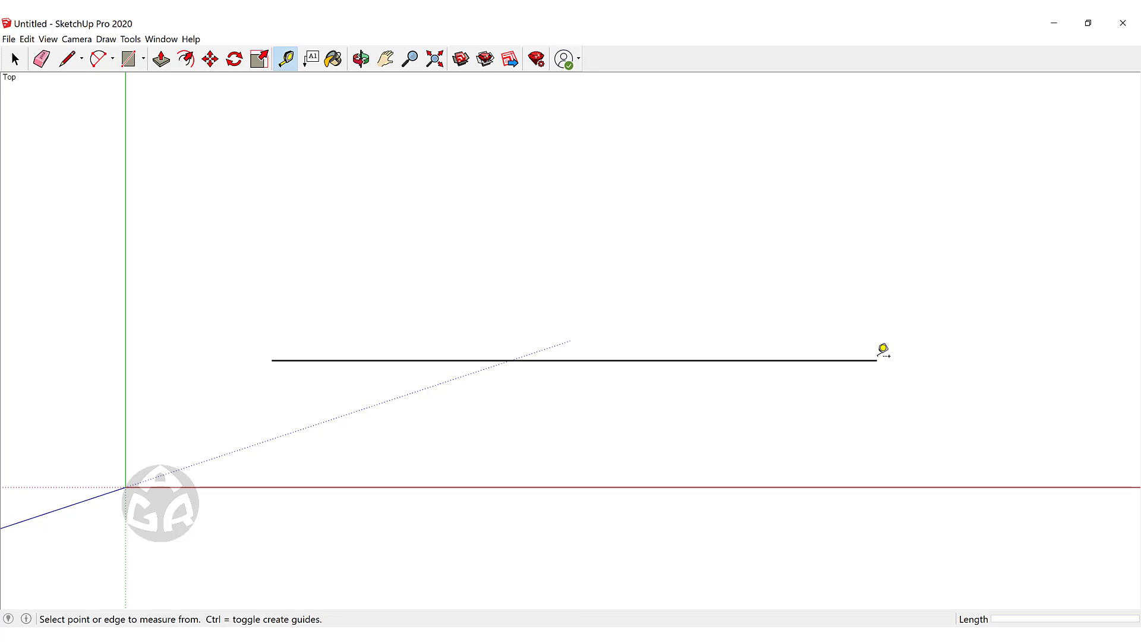
pyautogui.press('space')
# - Copy the horizontal line about 2.6 m upward along the green axis
pyautogui.click(819, 360)
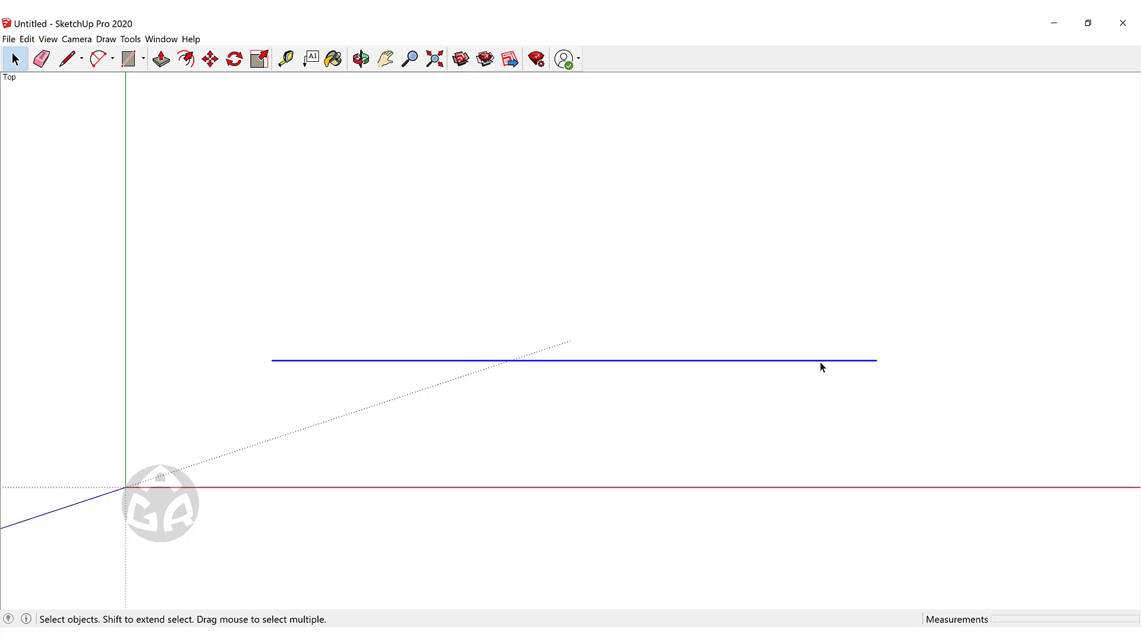
pyautogui.press('l')
pyautogui.press('m')
pyautogui.click(822, 360)
pyautogui.press('ctrl')
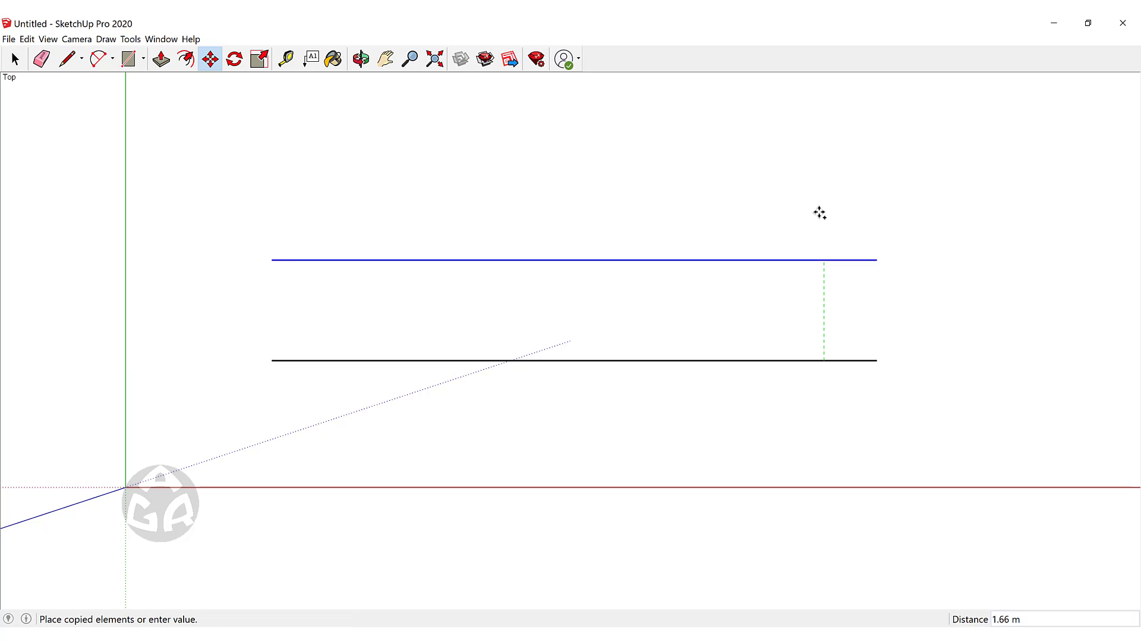
pyautogui.click(816, 204)
pyautogui.press('space')
pyautogui.keyDown('shift'); pyautogui.moveTo(760, 254); pyautogui.dragTo(675, 346, button='middle'); pyautogui.keyUp('shift')
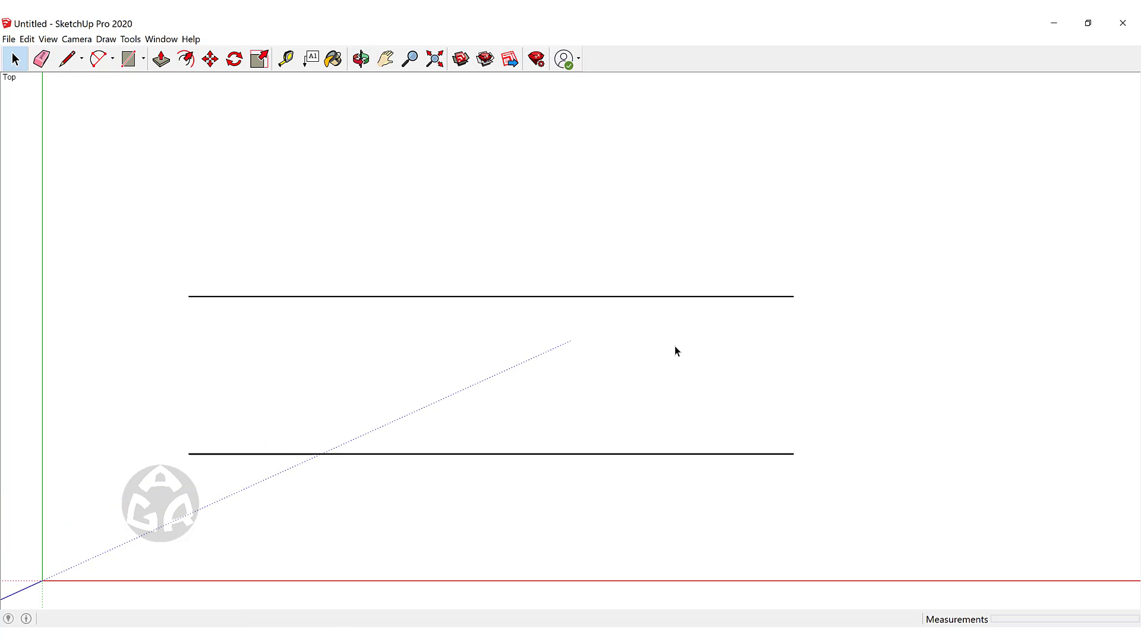
# - Measure the distance between the two parallel horizontal lines
pyautogui.press('t')
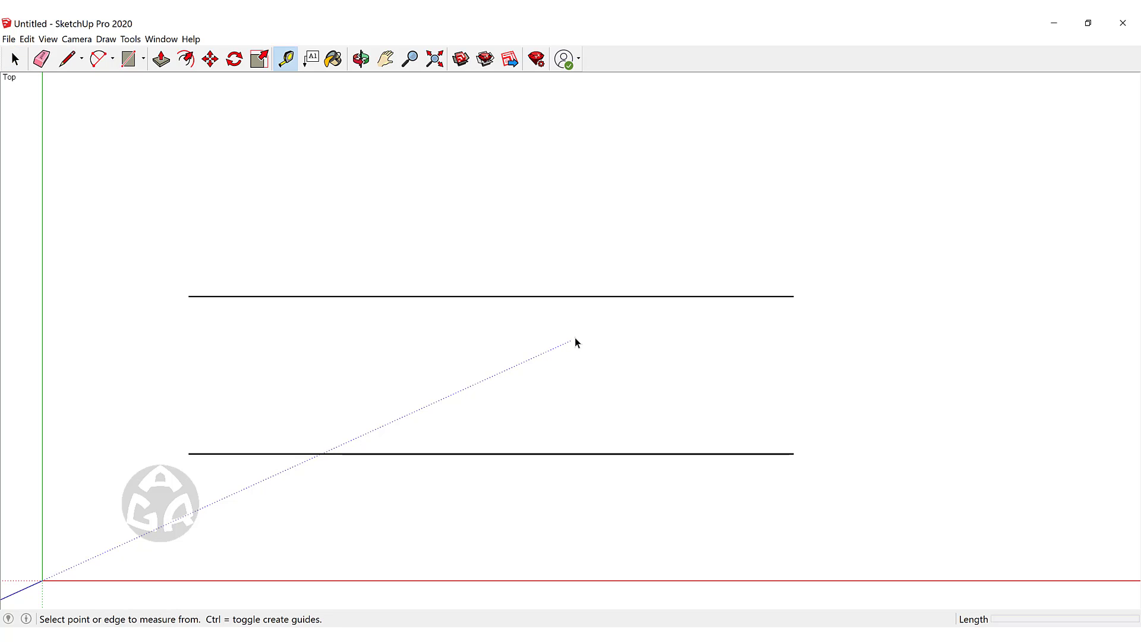
pyautogui.click(633, 296)
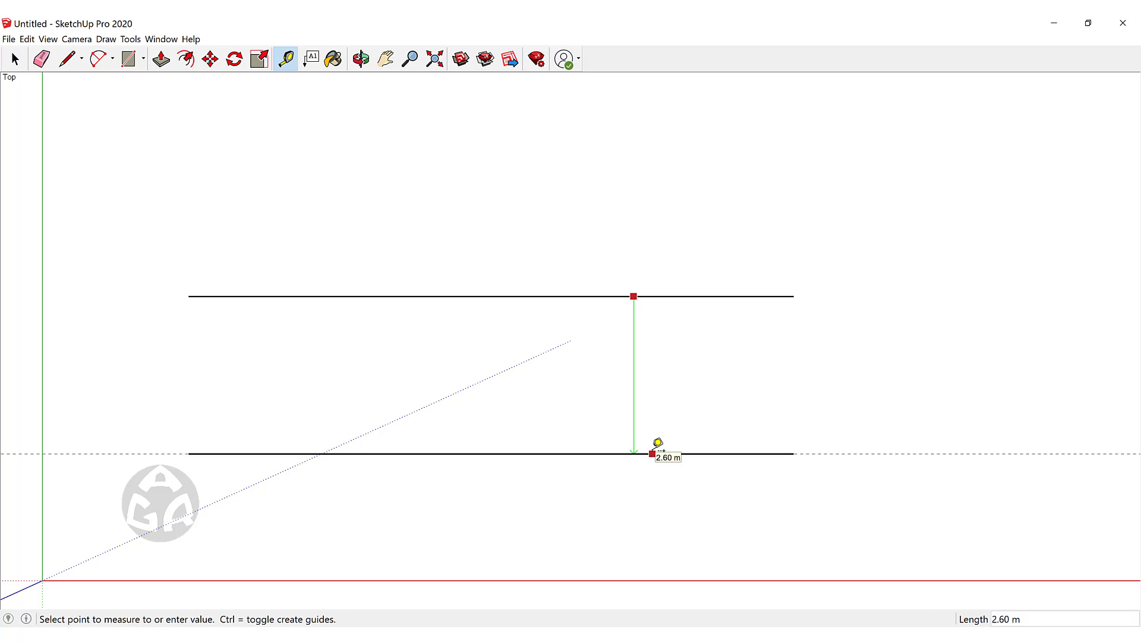
pyautogui.press('space')
# - Delete the upper copy of the horizontal line
pyautogui.moveTo(713, 257); pyautogui.dragTo(658, 352)
pyautogui.press('Delete')
pyautogui.scroll(-3, 574, 340)
pyautogui.scroll(-1, 580, 395)
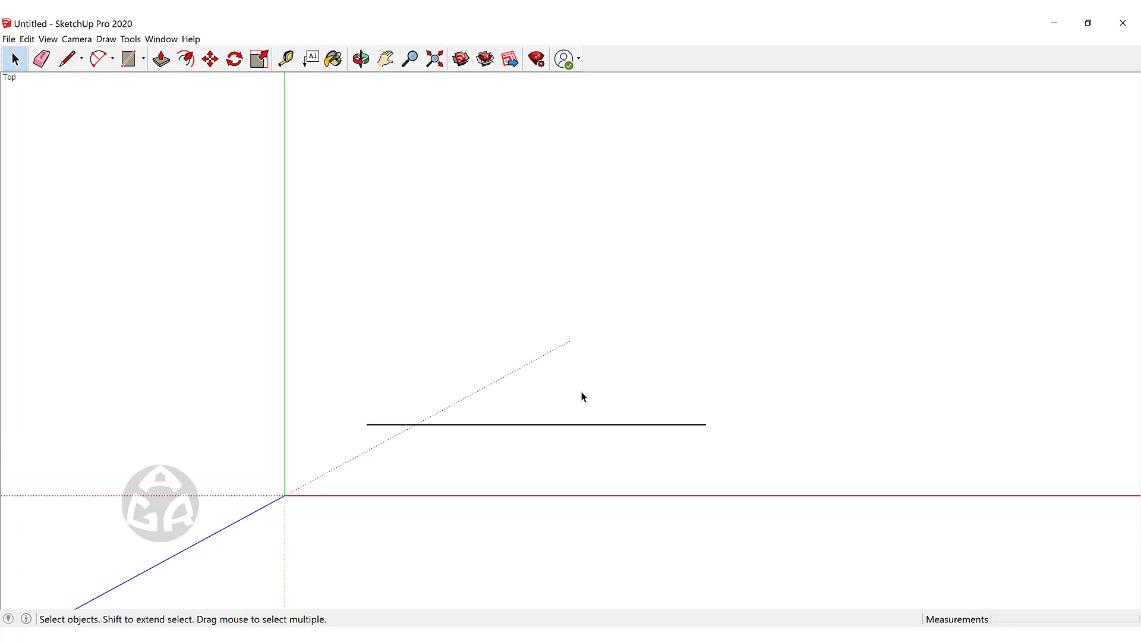
pyautogui.scroll(3, 624, 415)
pyautogui.scroll(-2, 621, 413)
pyautogui.scroll(1, 423, 433)
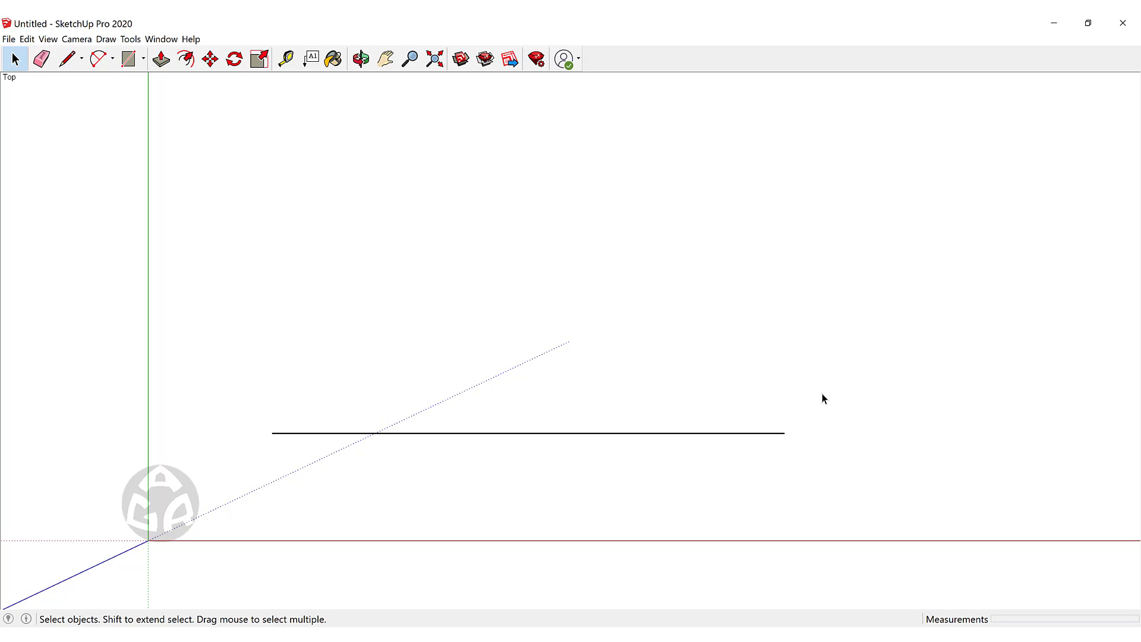
# - Create a guide along the horizontal line and a parallel guide 2 m above it, then reduce that offset to 1 m
pyautogui.press('t')
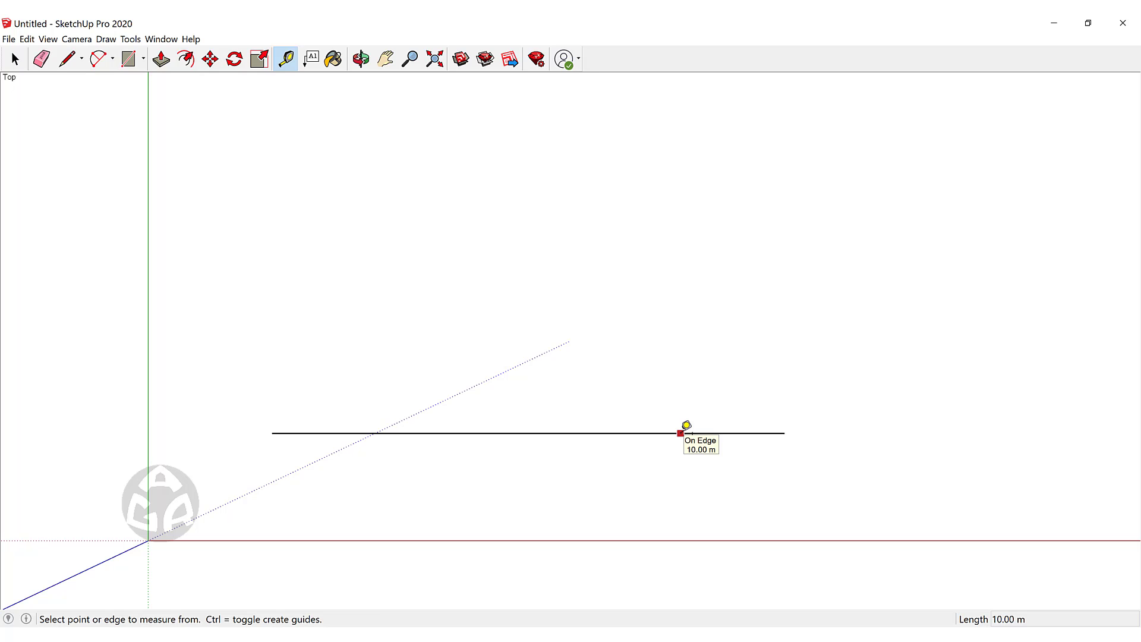
pyautogui.doubleClick(681, 432)
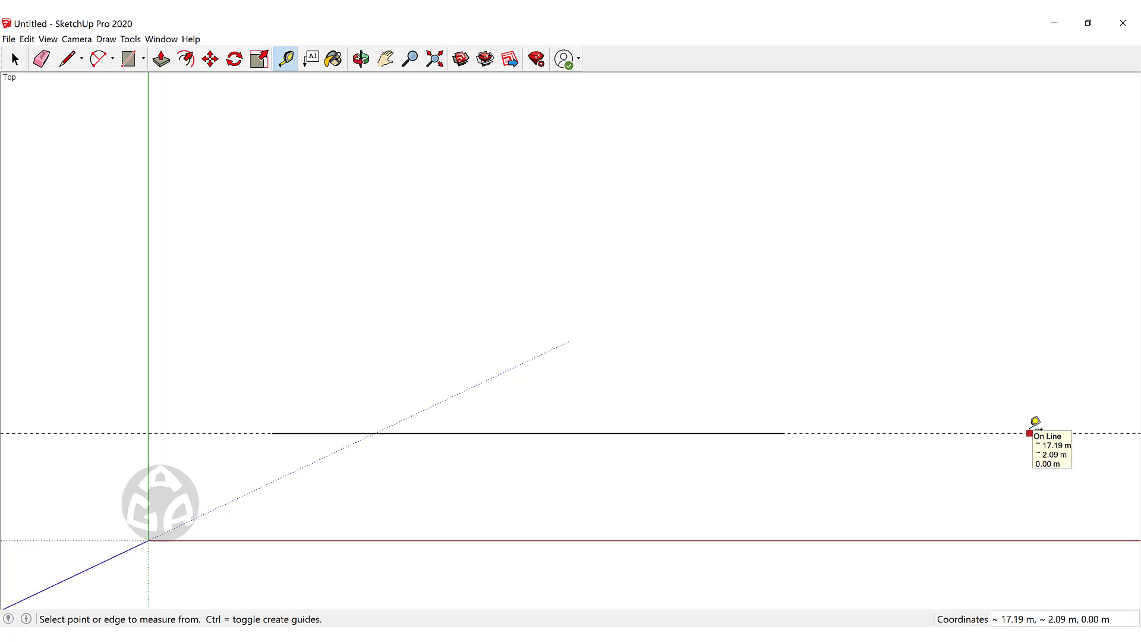
pyautogui.click(699, 433)
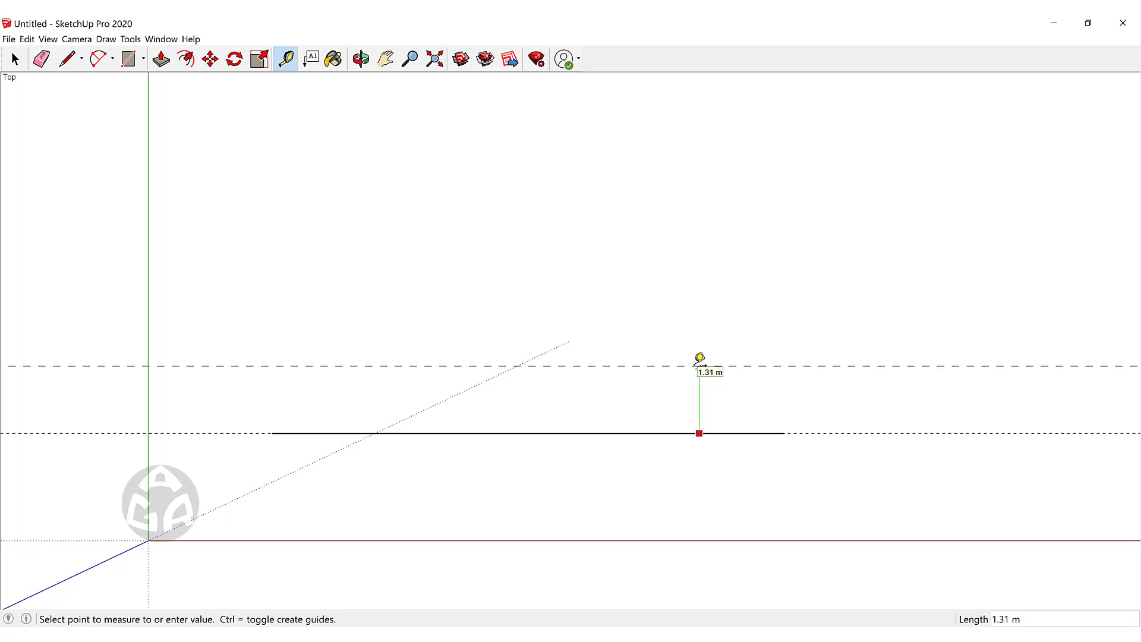
pyautogui.write('2')
pyautogui.press('Return')
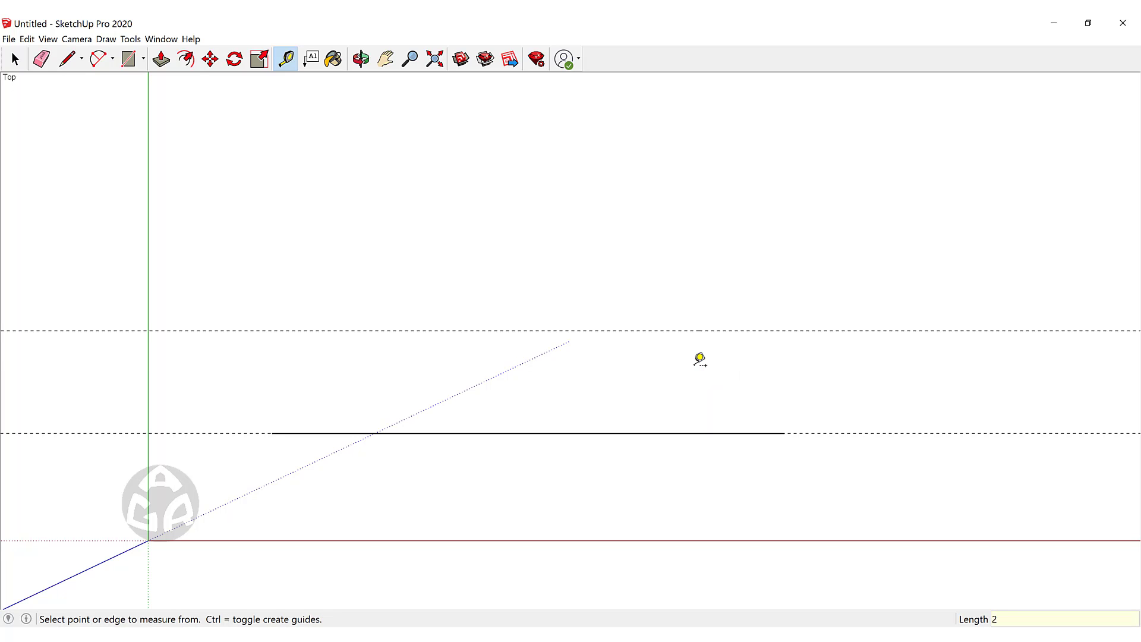
pyautogui.press('space')
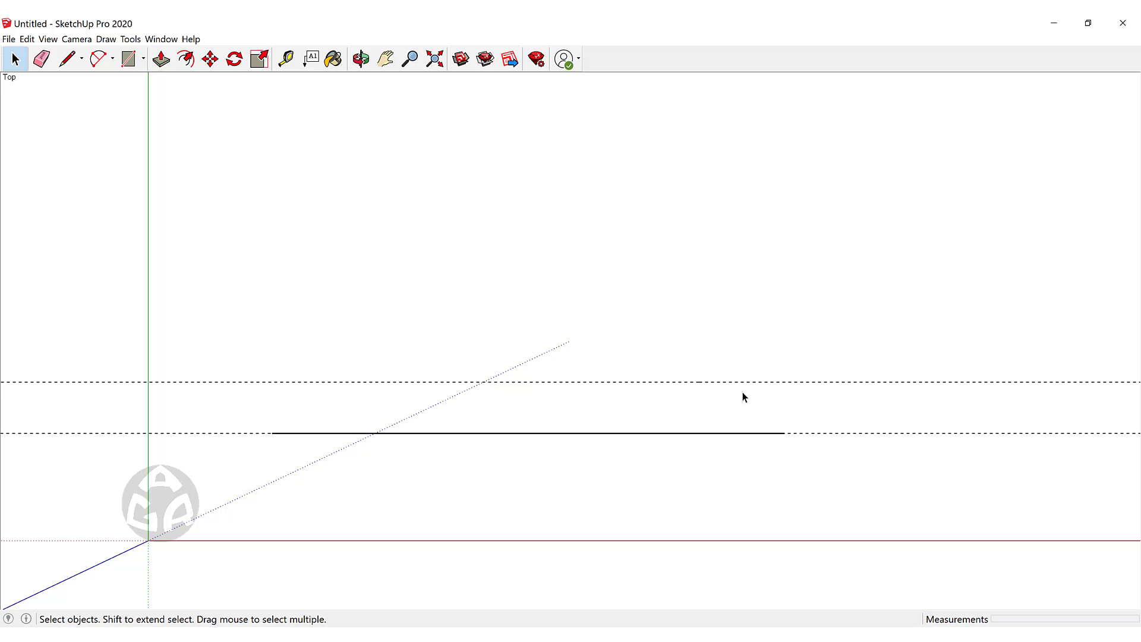
# - Copy the upper horizontal guide 1 m upward and array it as 10 copies
pyautogui.press('m')
pyautogui.press('ctrl')
pyautogui.click(698, 382)
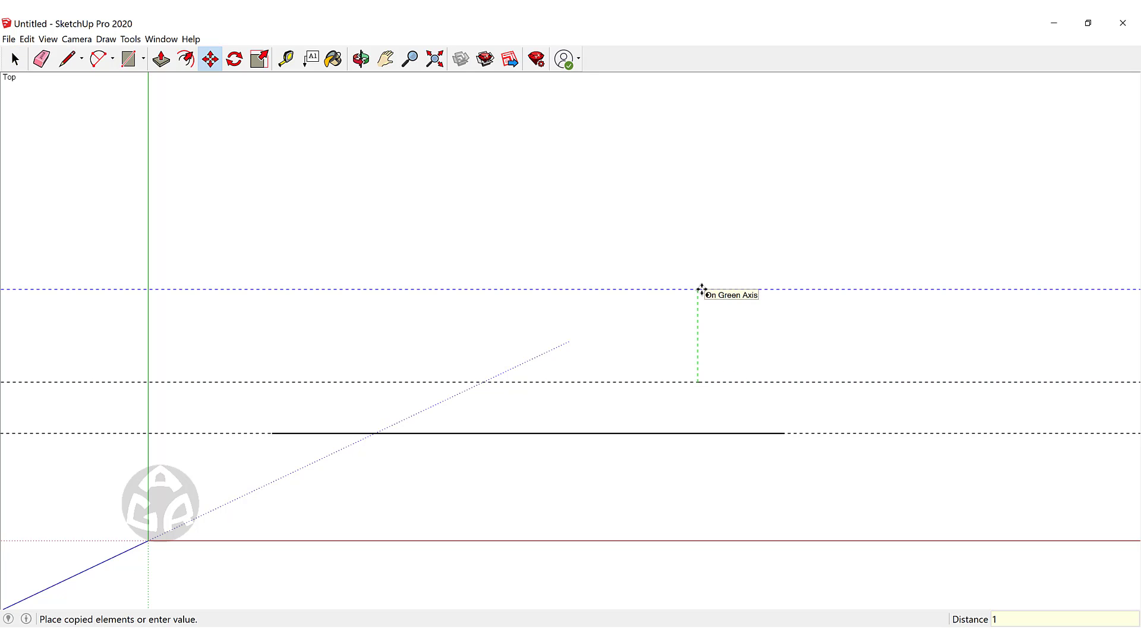
pyautogui.write('1x1')
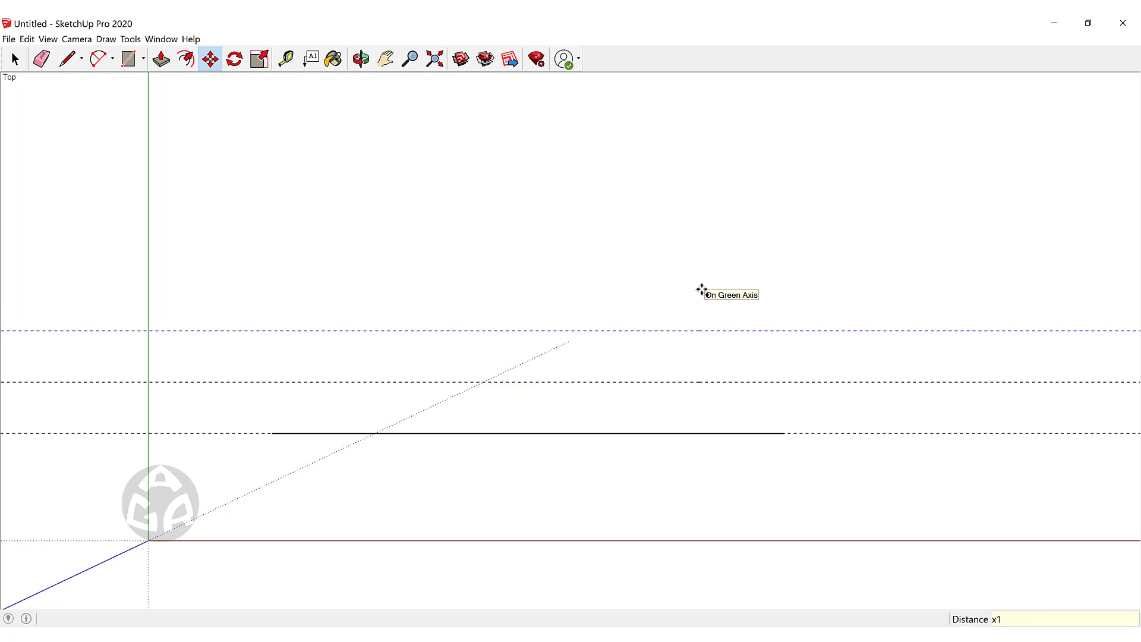
pyautogui.write('0')
pyautogui.press('Return')
pyautogui.press('space')
pyautogui.scroll(-6, 723, 301)
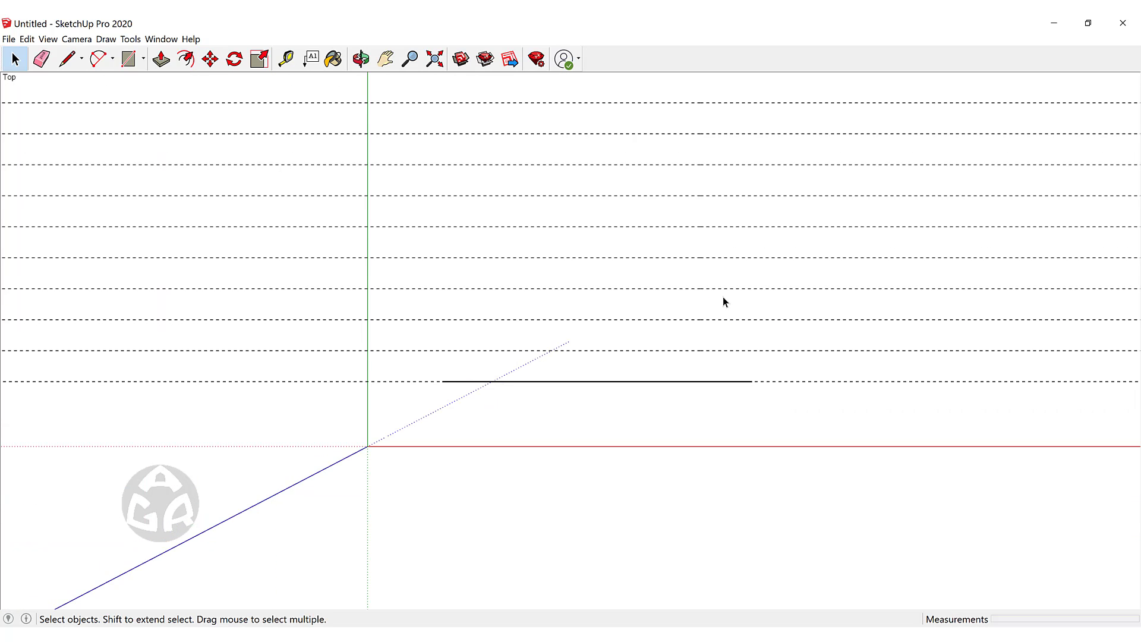
# - Draw a vertical line across the guides, right of the horizontal line, and create a guide along it
pyautogui.press('o')
pyautogui.press('space')
pyautogui.scroll(5, 594, 284)
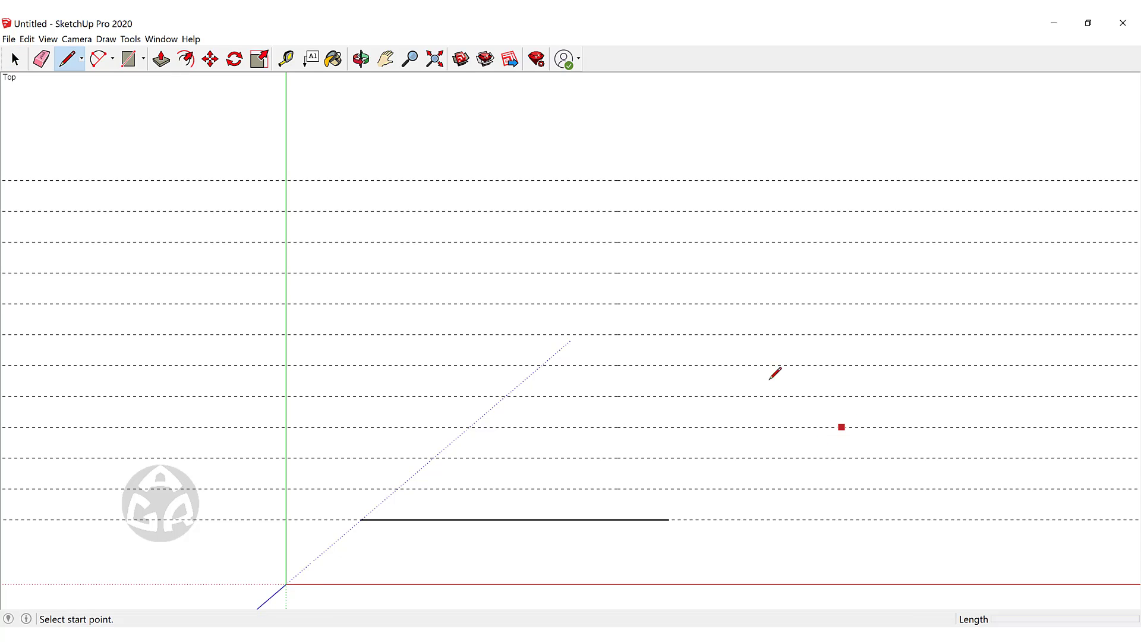
pyautogui.press('l')
pyautogui.click(758, 260)
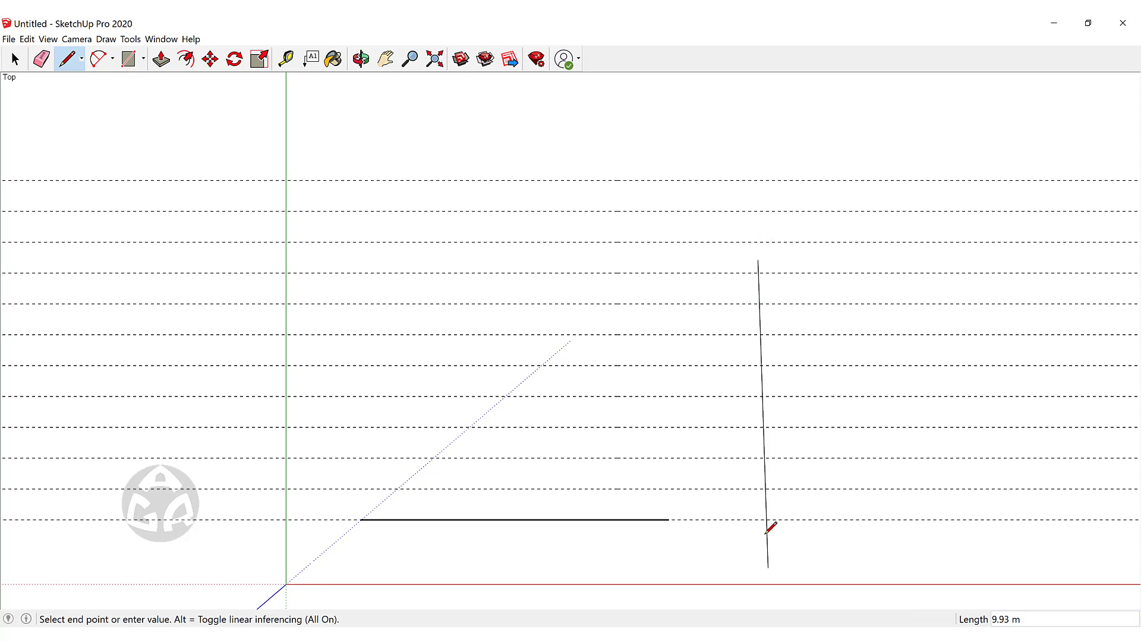
pyautogui.click(757, 496)
pyautogui.press('space')
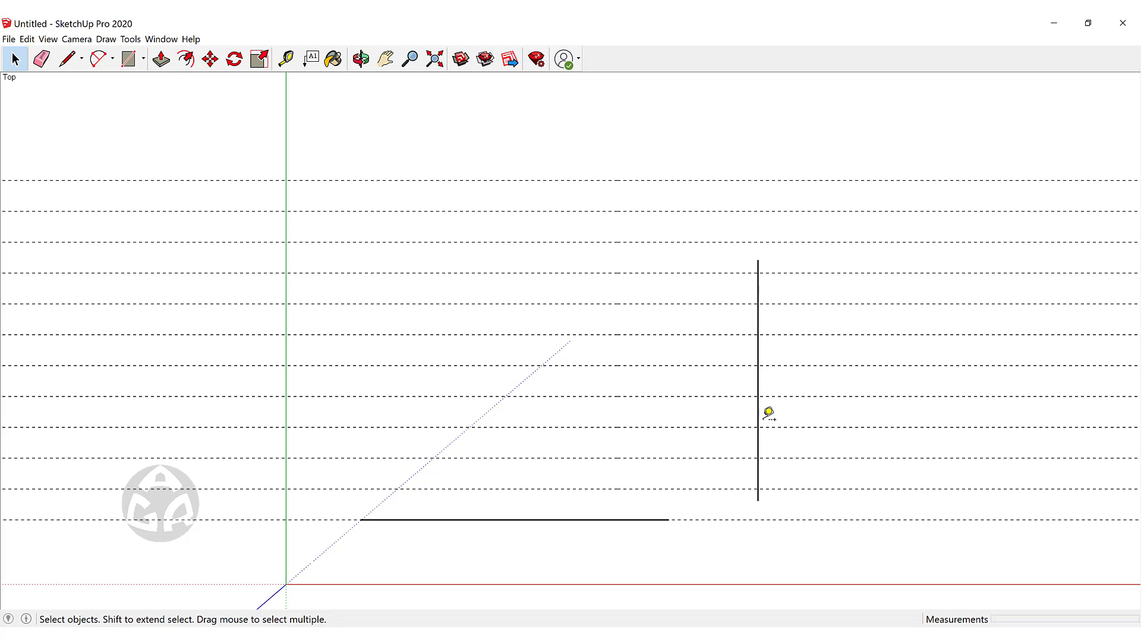
pyautogui.press('t')
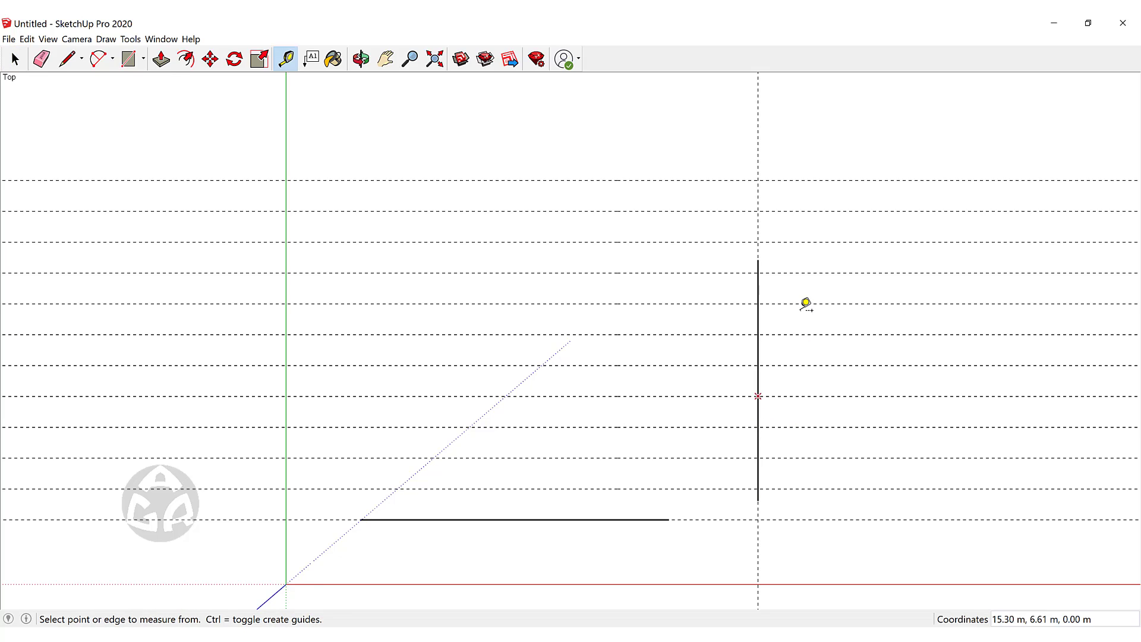
# - Try offsetting a parallel guide 1 m to the left of the vertical guide, and undo it
pyautogui.click(766, 195)
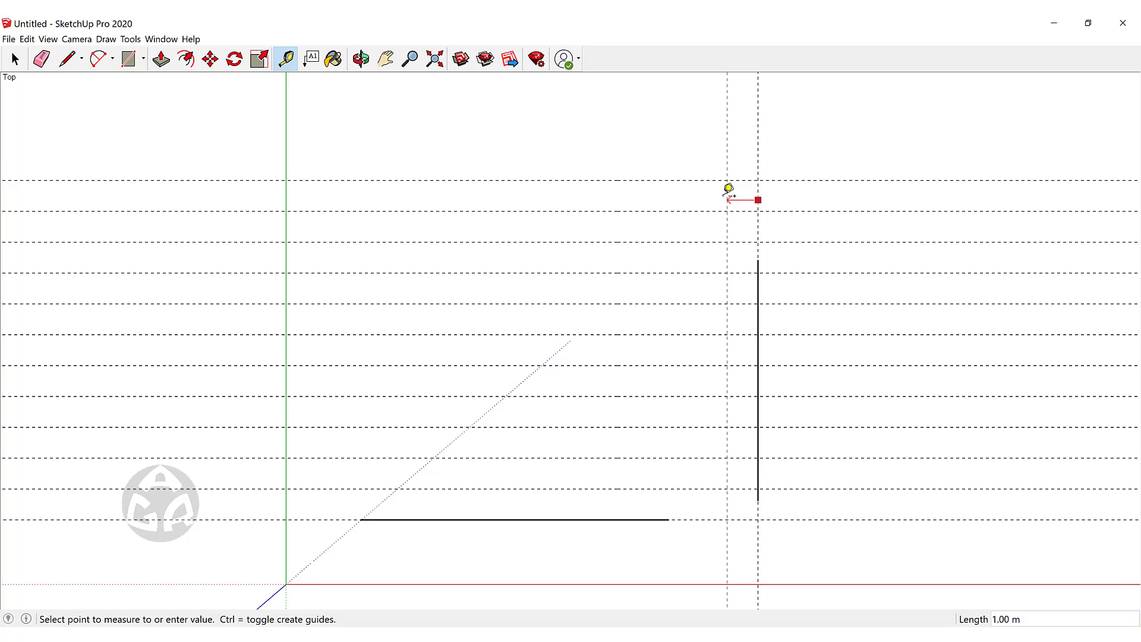
pyautogui.click(728, 188)
pyautogui.press('space')
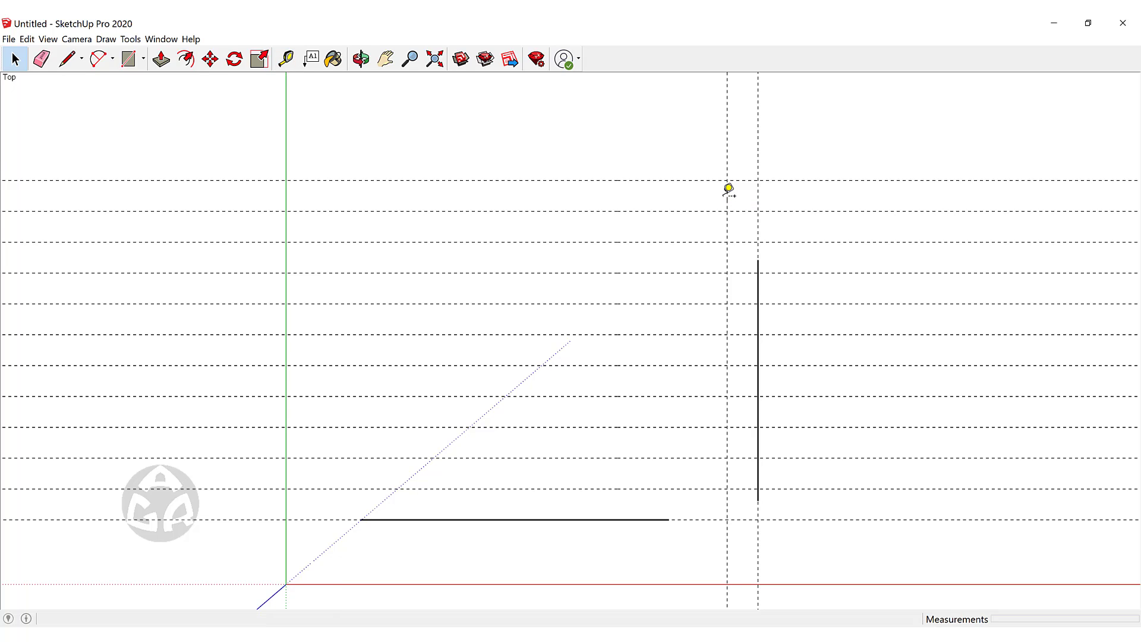
pyautogui.hotkey('ctrl', 'z')
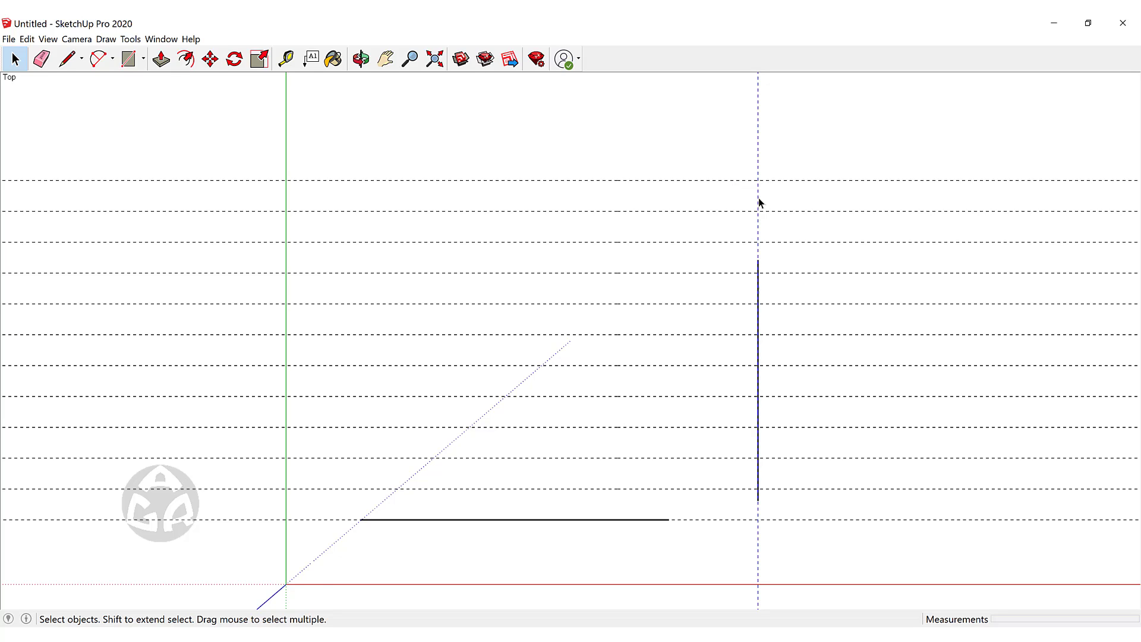
# - Copy the vertical guide 1 m to the left and array it as 15 copies to complete the guide grid
pyautogui.press('m')
pyautogui.press('ctrl')
pyautogui.click(758, 196)
pyautogui.click(727, 197)
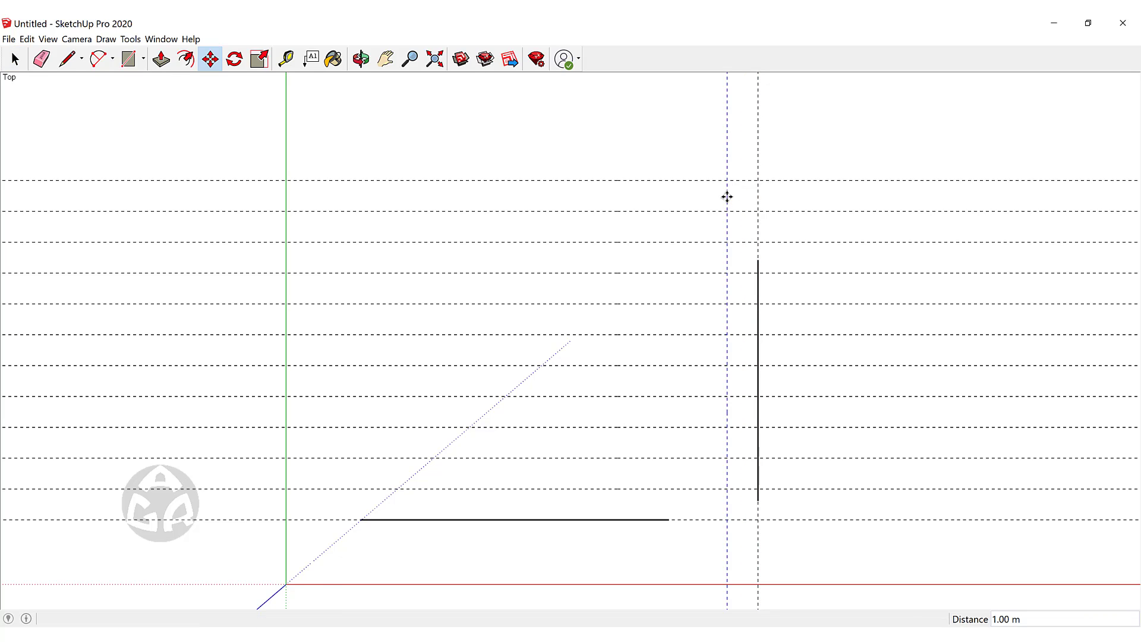
pyautogui.write('x15')
pyautogui.press('space')
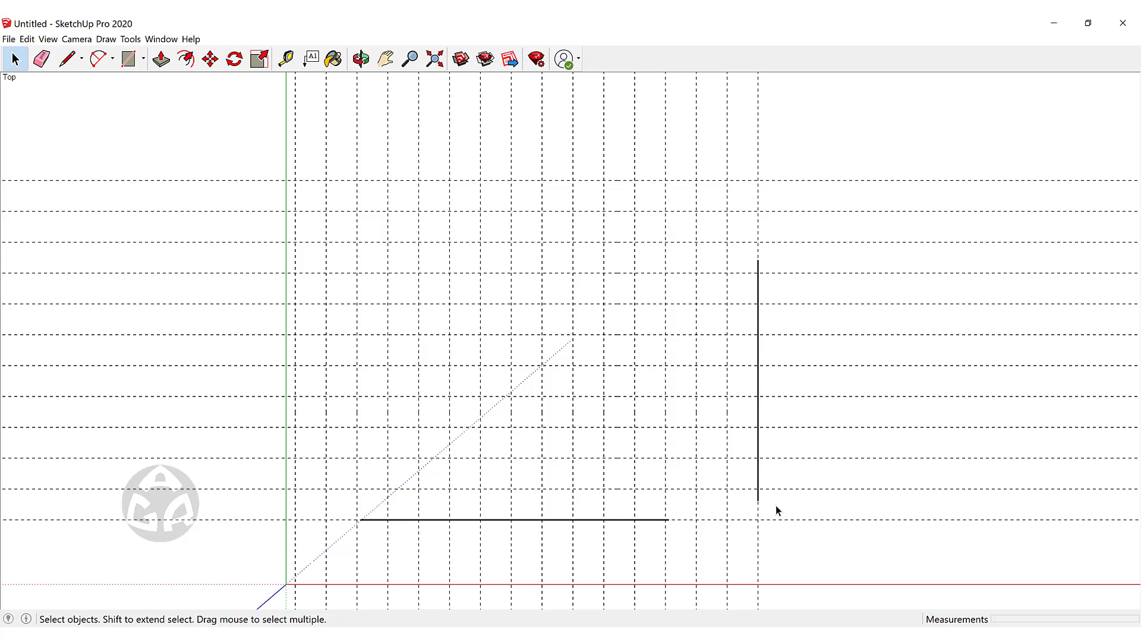
pyautogui.keyDown('shift'); pyautogui.moveTo(629, 384); pyautogui.dragTo(645, 298, button='middle'); pyautogui.keyUp('shift')
pyautogui.scroll(2, 598, 291)
pyautogui.scroll(-3, 598, 292)
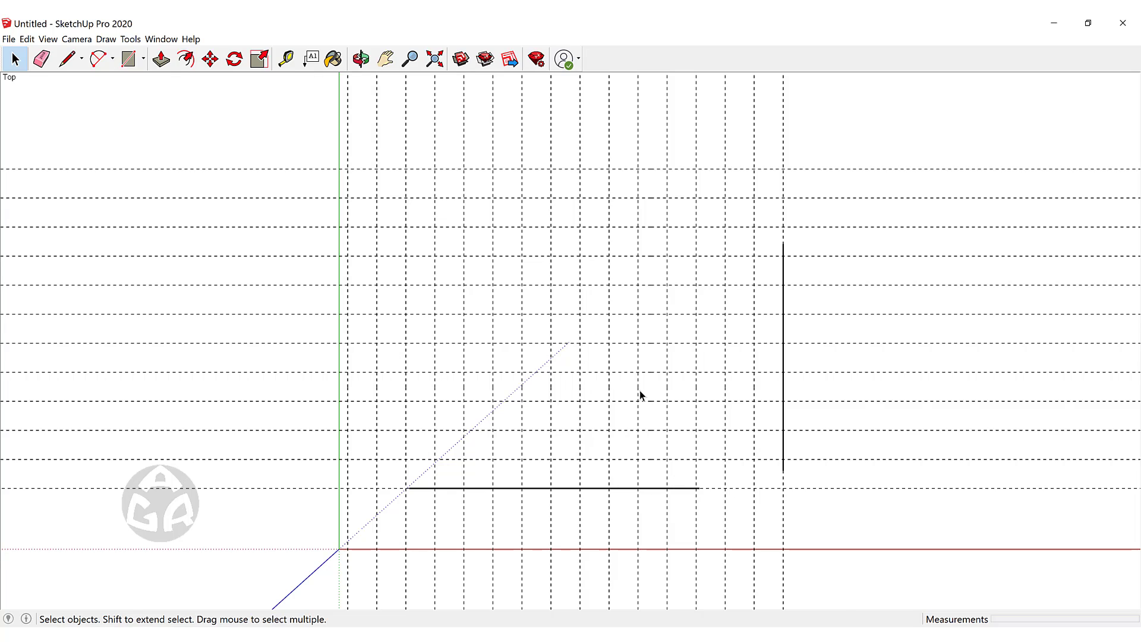
# - Delete the entire guide grid together with the horizontal and vertical lines
pyautogui.scroll(2, 640, 394)
pyautogui.scroll(-6, 614, 269)
pyautogui.keyDown('shift'); pyautogui.moveTo(502, 279); pyautogui.dragTo(456, 337, button='middle'); pyautogui.keyUp('shift')
pyautogui.scroll(2, 647, 481)
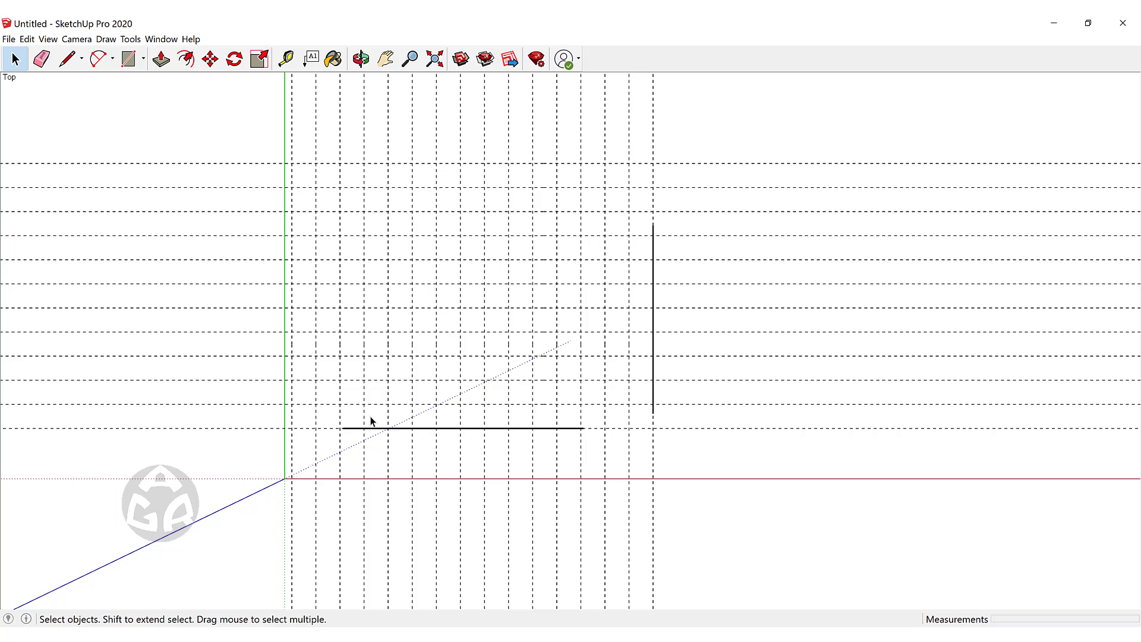
pyautogui.click(520, 428)
pyautogui.moveTo(732, 123); pyautogui.dragTo(252, 523)
pyautogui.press('Delete')
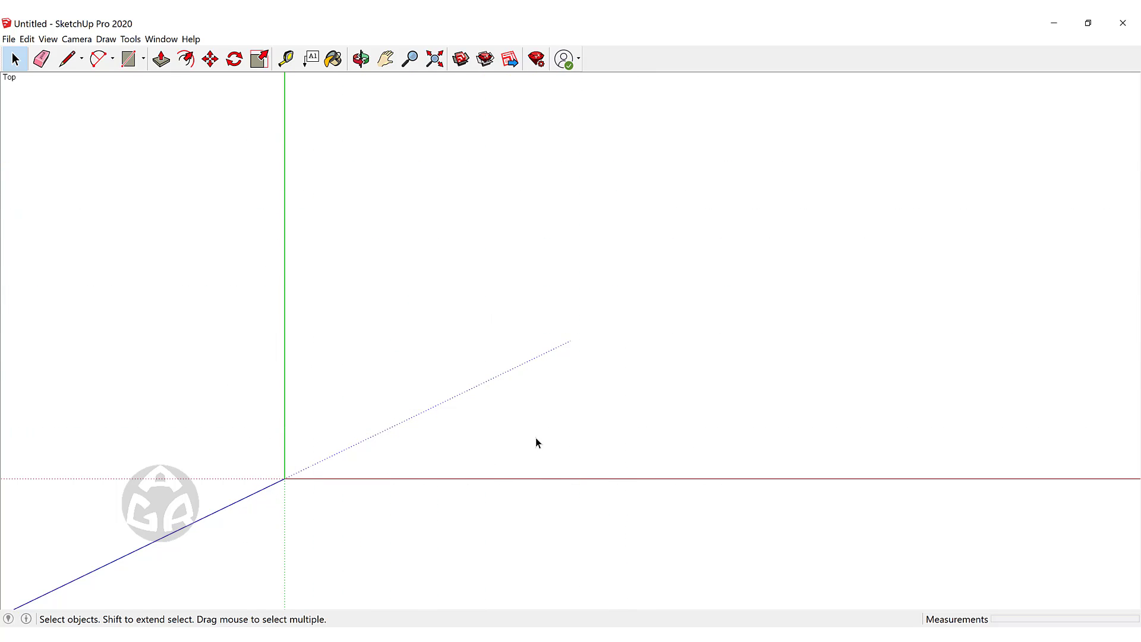
# - Create one guide along the red axis and one along the green axis with the Tape Measure tool
pyautogui.press('t')
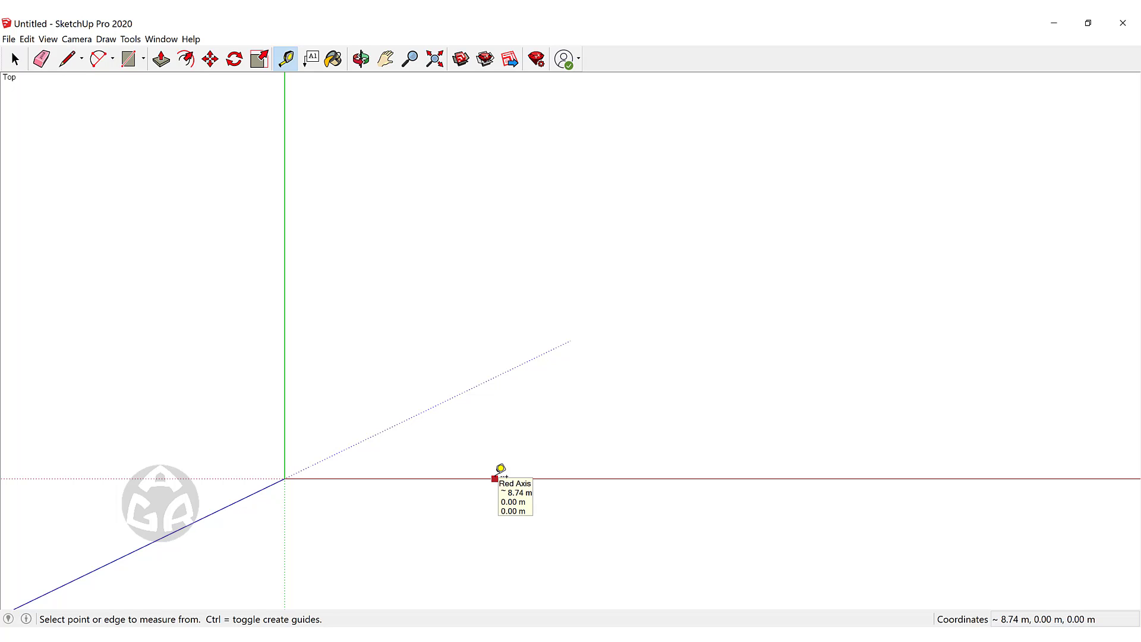
pyautogui.doubleClick(494, 478)
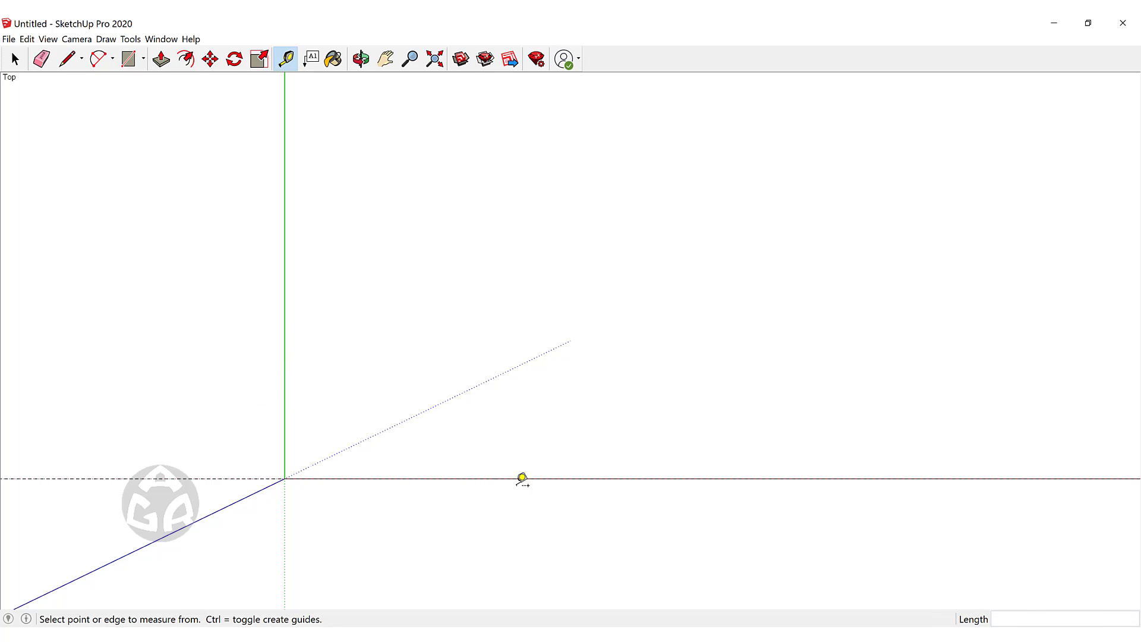
pyautogui.doubleClick(285, 324)
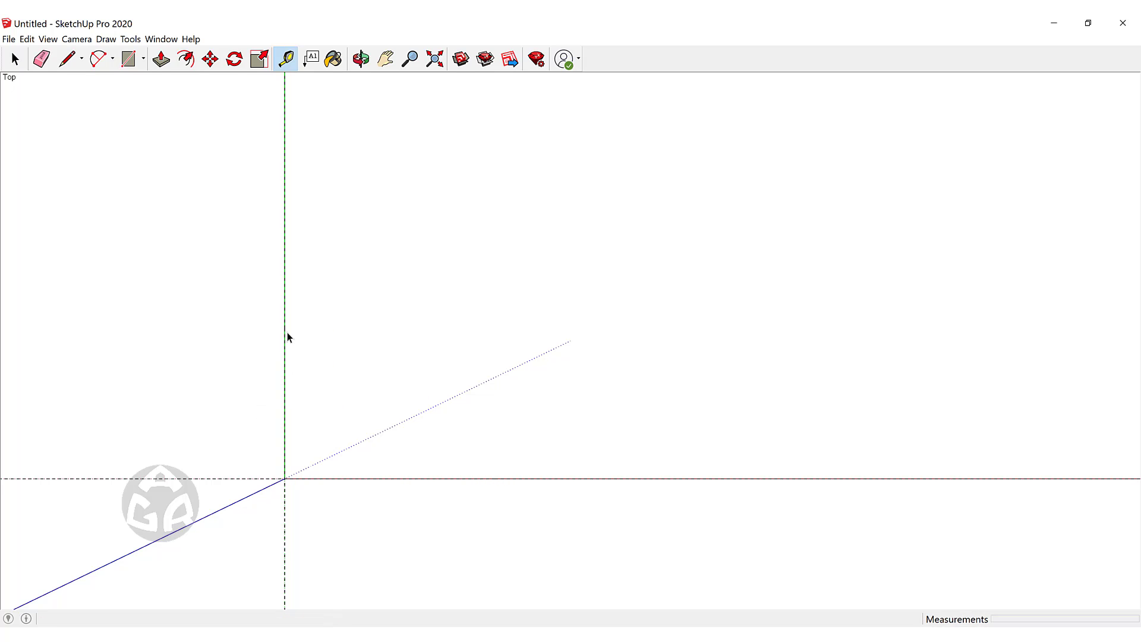
pyautogui.press('space')
# - Copy the red-axis guide 1 m upward along the green axis and array it as 15 copies
pyautogui.press('m')
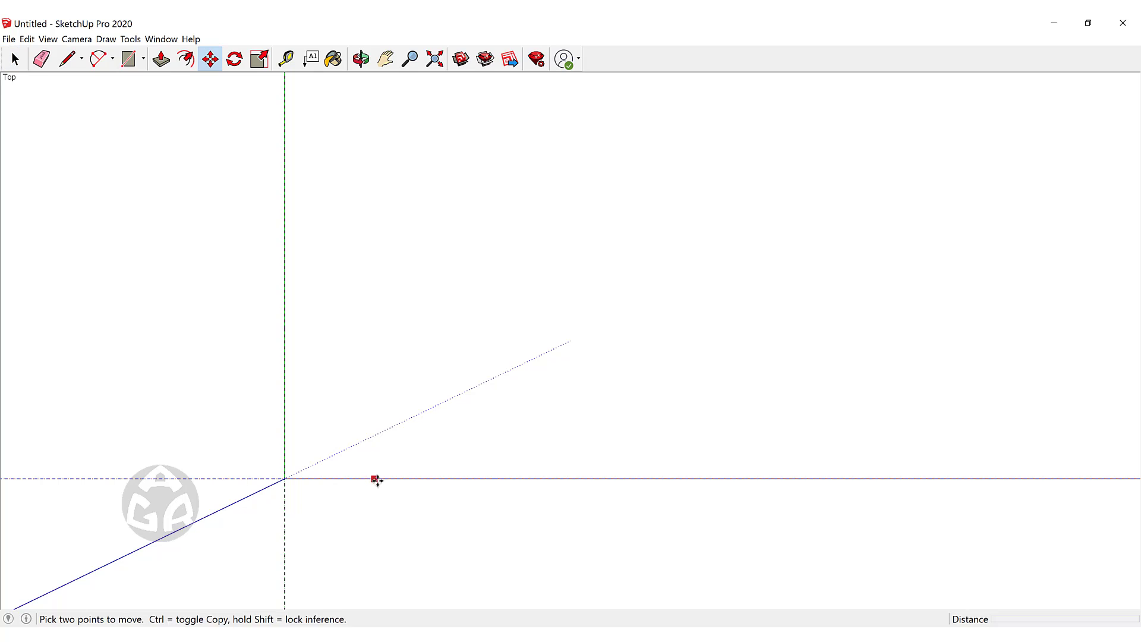
pyautogui.press('ctrl')
pyautogui.click(378, 478)
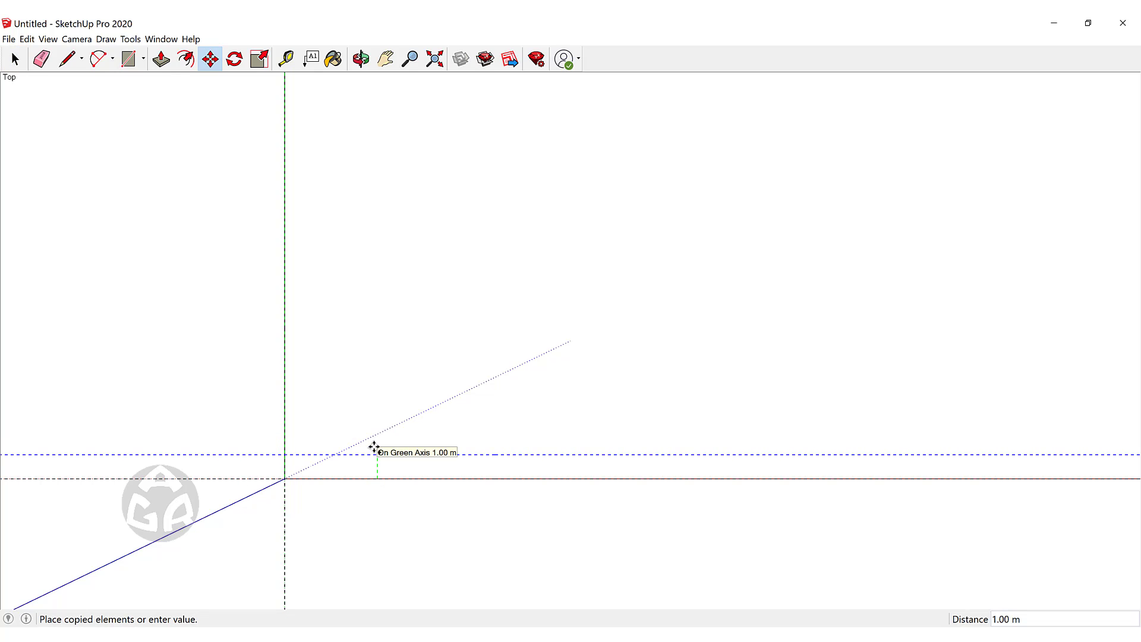
pyautogui.click(374, 447)
pyautogui.write('x15')
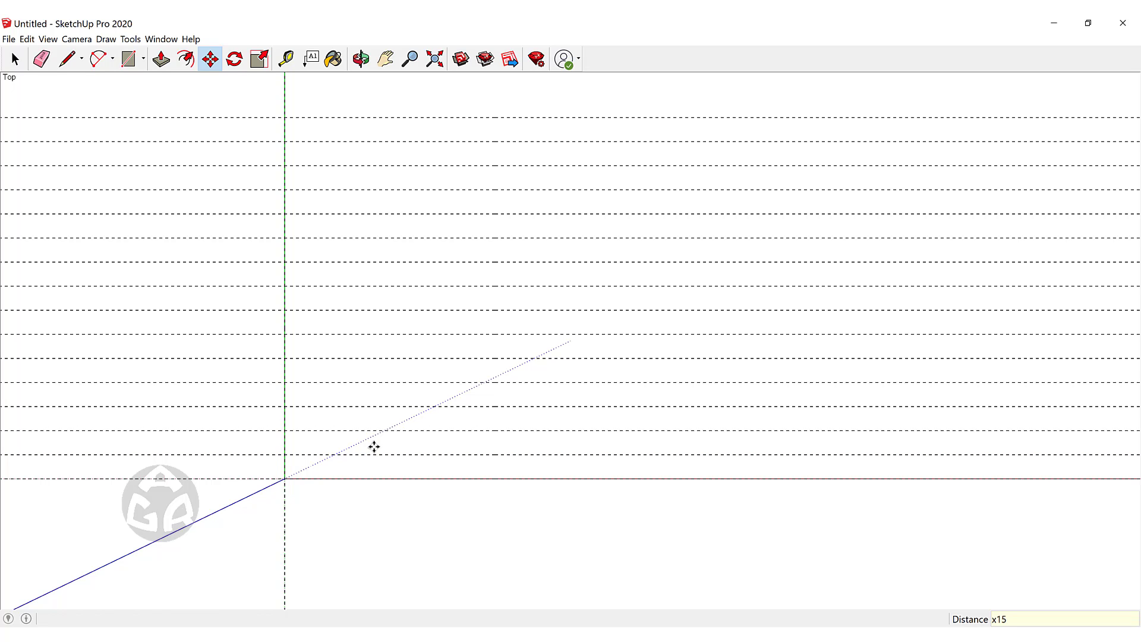
pyautogui.press('space')
# - Copy the green-axis guide 1 m to the right along the red axis and array it as 15 copies
pyautogui.press('m')
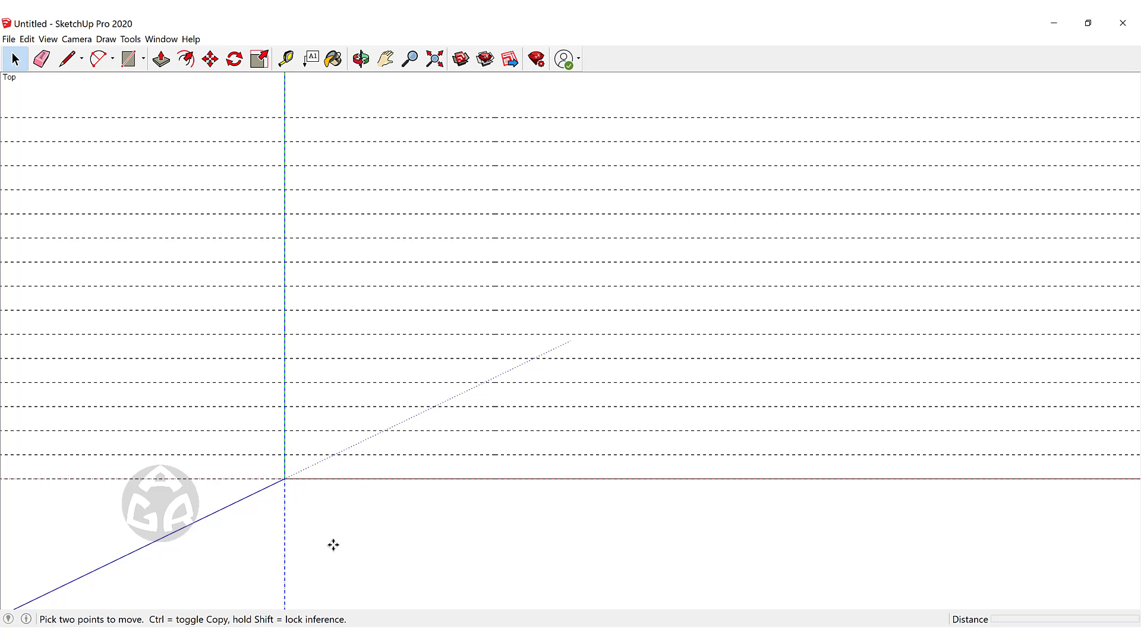
pyautogui.press('ctrl')
pyautogui.click(331, 546)
pyautogui.write('1')
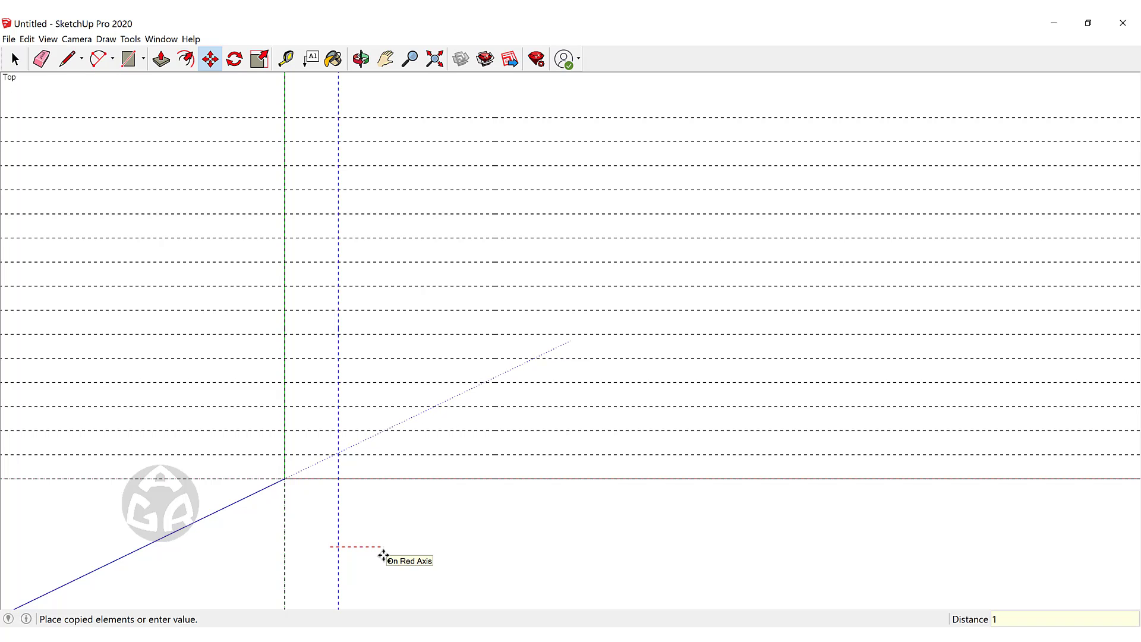
pyautogui.press('Return')
pyautogui.write('x')
pyautogui.press('space')
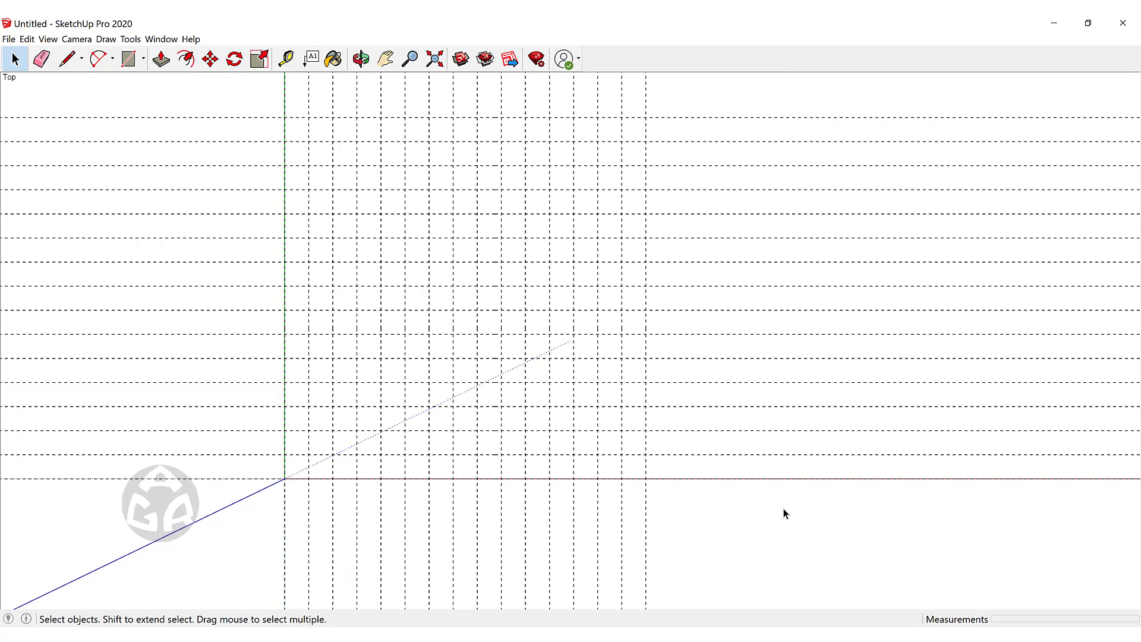
# - Draw a 4 m vertical line up the twelfth vertical guide from the red axis-parallel guide at 2 m
pyautogui.keyDown('shift'); pyautogui.moveTo(522, 305); pyautogui.dragTo(560, 354, button='middle'); pyautogui.keyUp('shift')
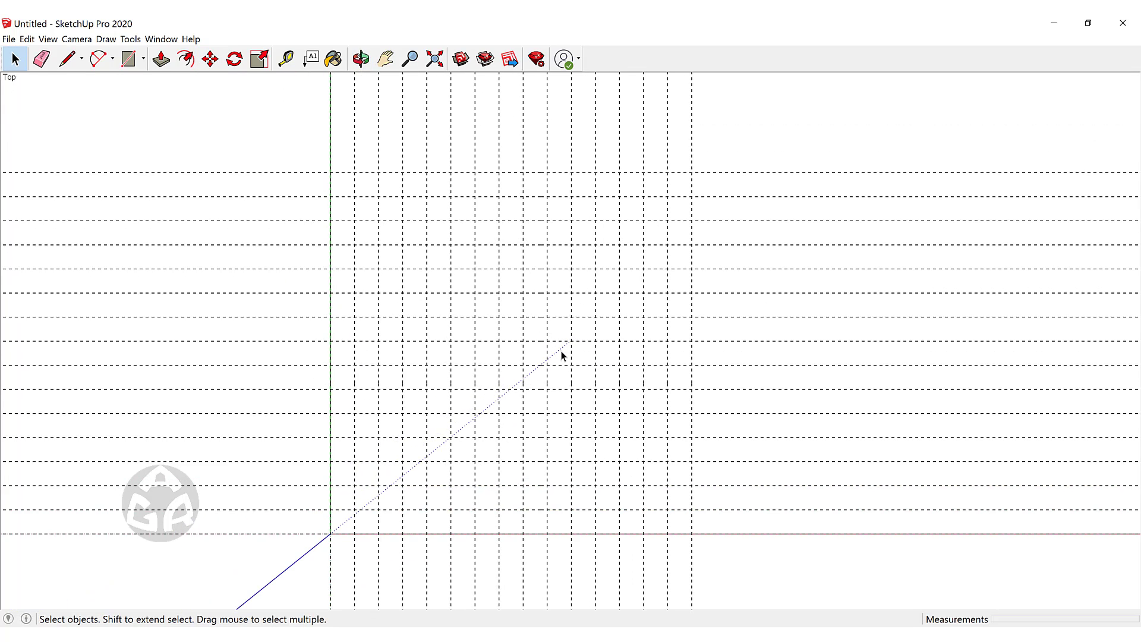
pyautogui.scroll(1, 523, 412)
pyautogui.keyDown('shift'); pyautogui.moveTo(523, 412); pyautogui.dragTo(573, 446, button='middle'); pyautogui.keyUp('shift')
pyautogui.scroll(1, 572, 442)
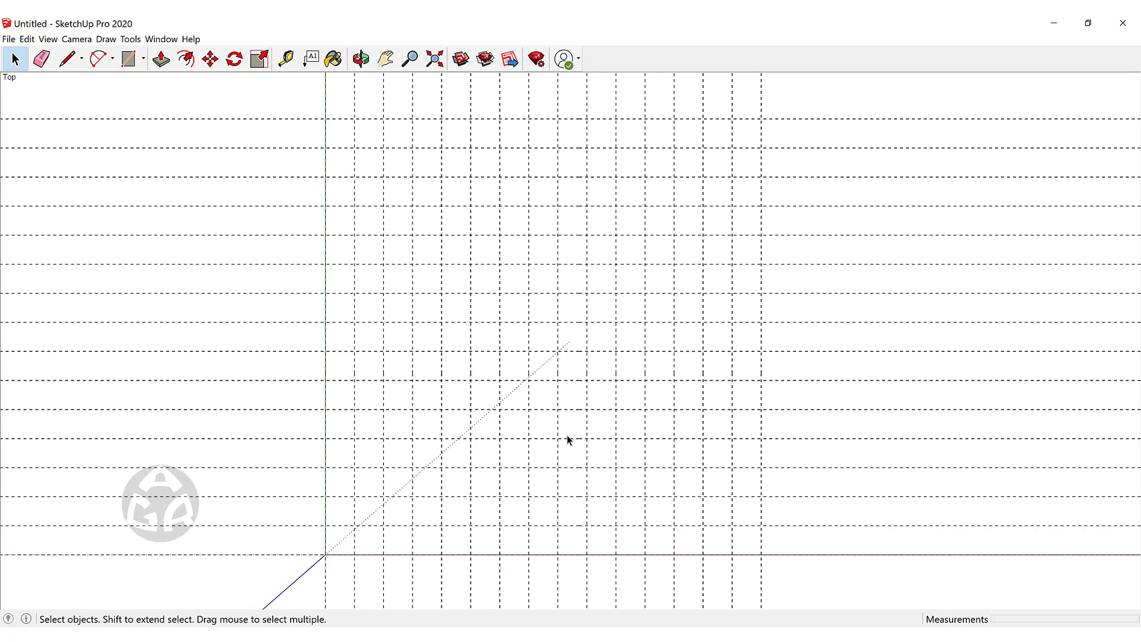
pyautogui.scroll(1, 626, 473)
pyautogui.press('l')
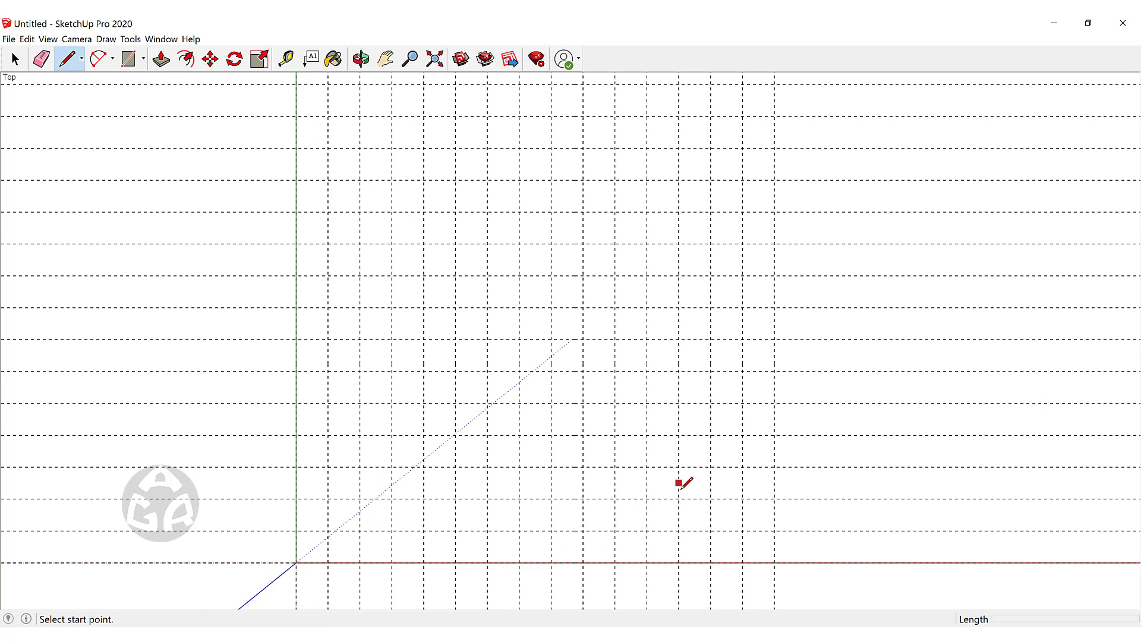
pyautogui.click(678, 492)
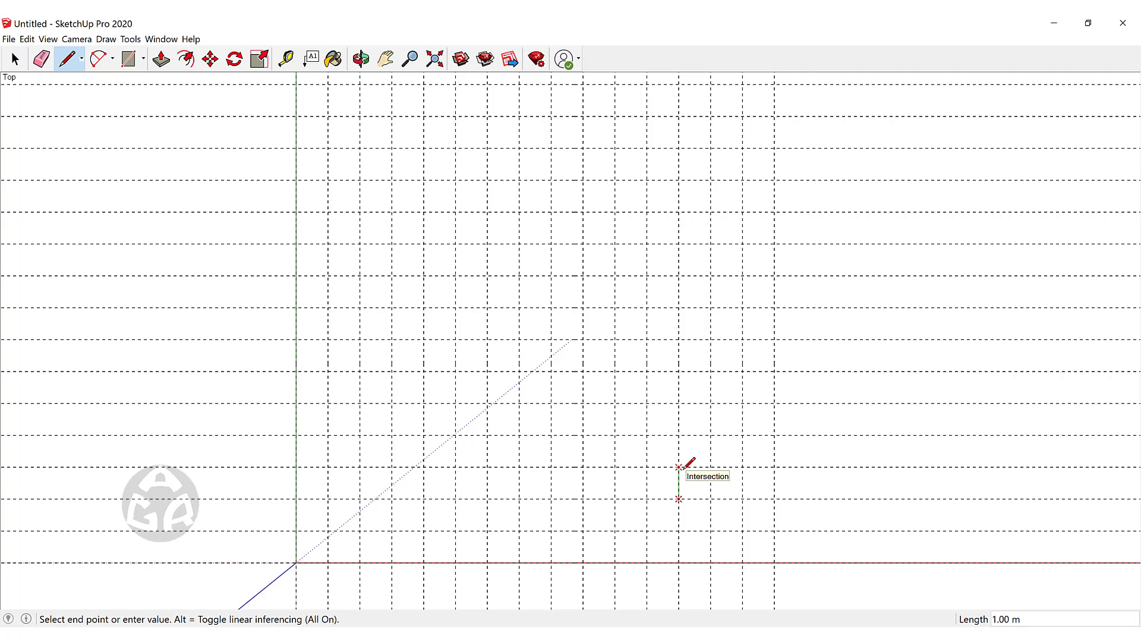
pyautogui.scroll(3, 684, 467)
pyautogui.scroll(2, 687, 461)
pyautogui.scroll(-6, 688, 448)
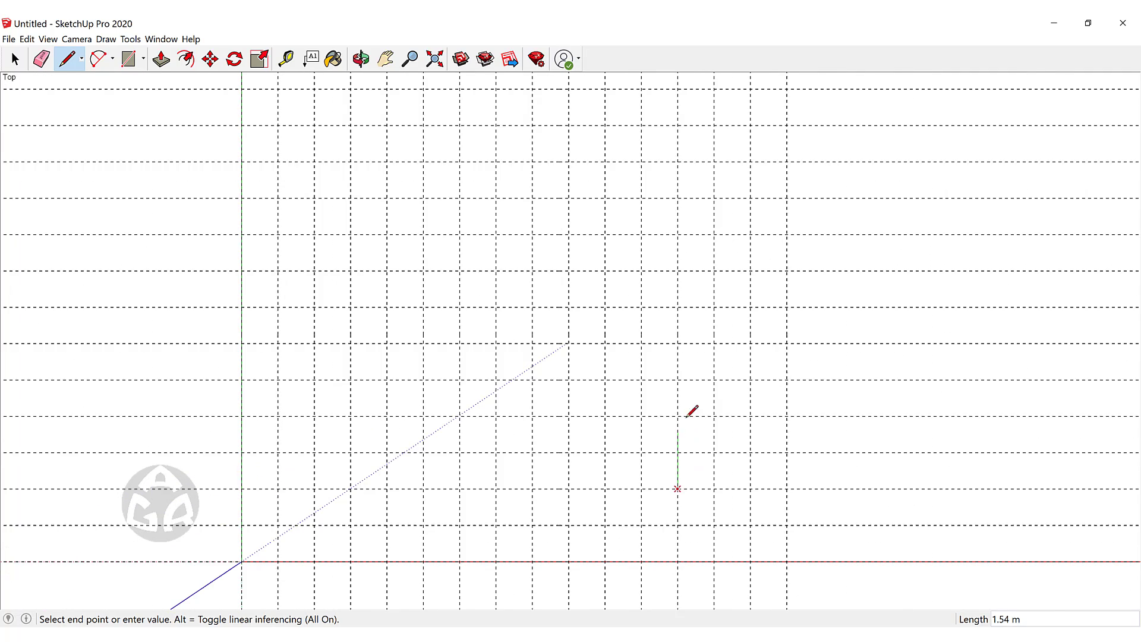
pyautogui.scroll(2, 685, 376)
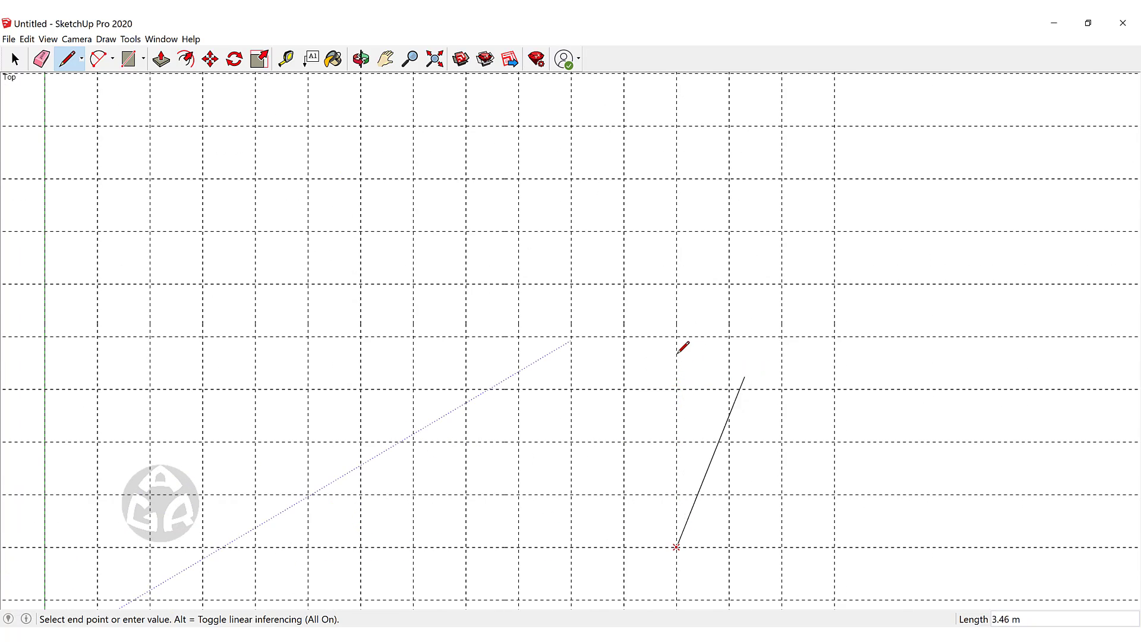
pyautogui.scroll(-1, 682, 350)
pyautogui.scroll(-4, 683, 353)
pyautogui.scroll(3, 681, 353)
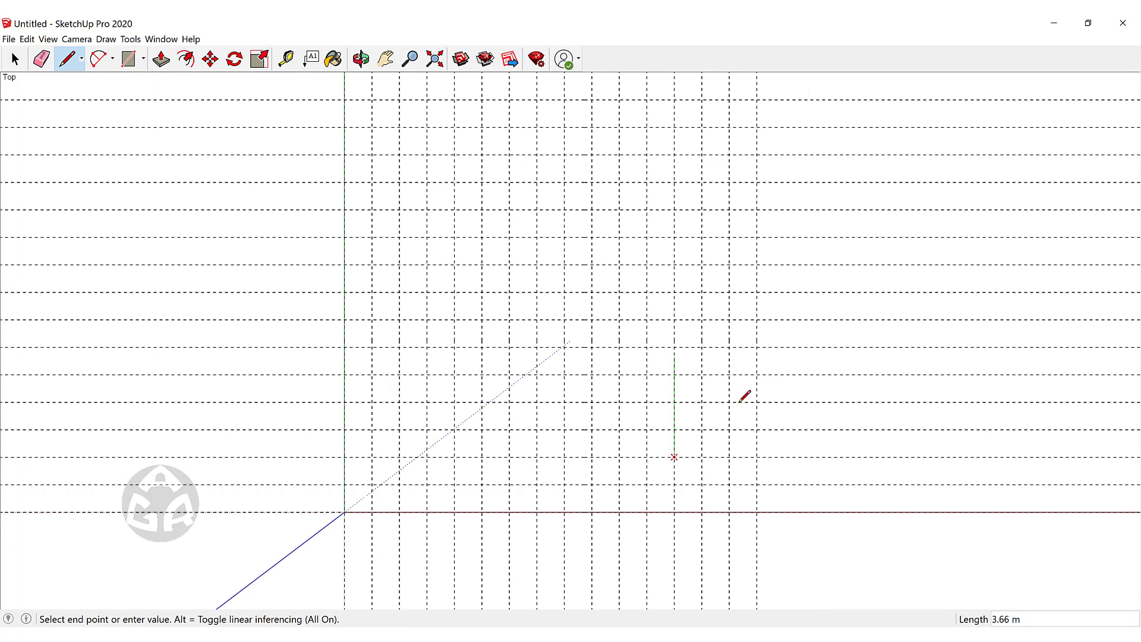
pyautogui.scroll(2, 678, 349)
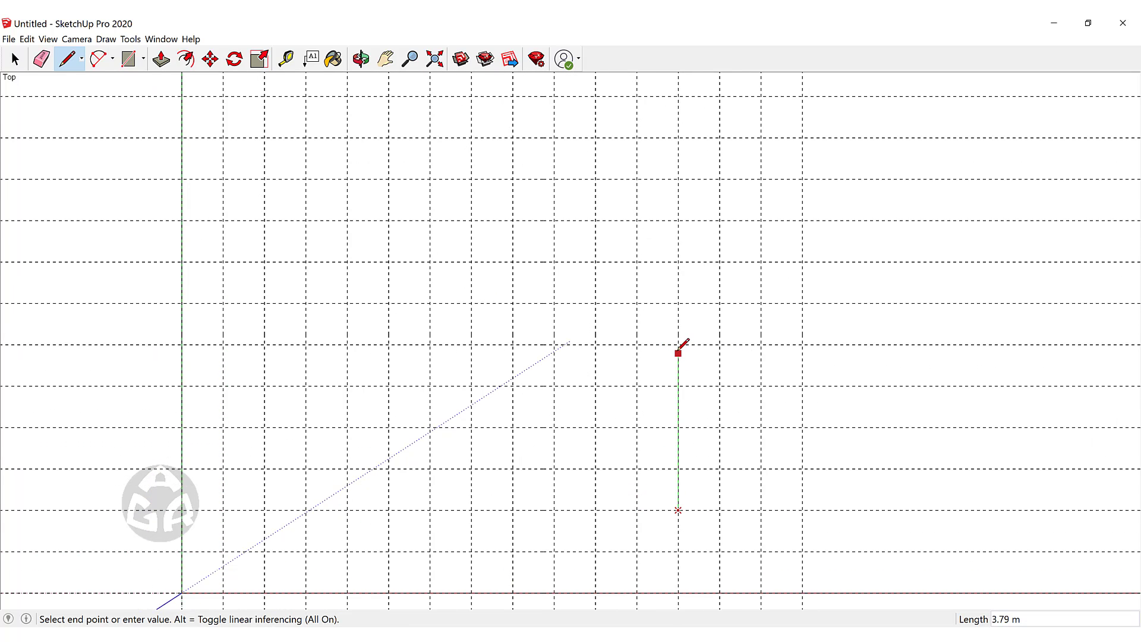
pyautogui.click(677, 345)
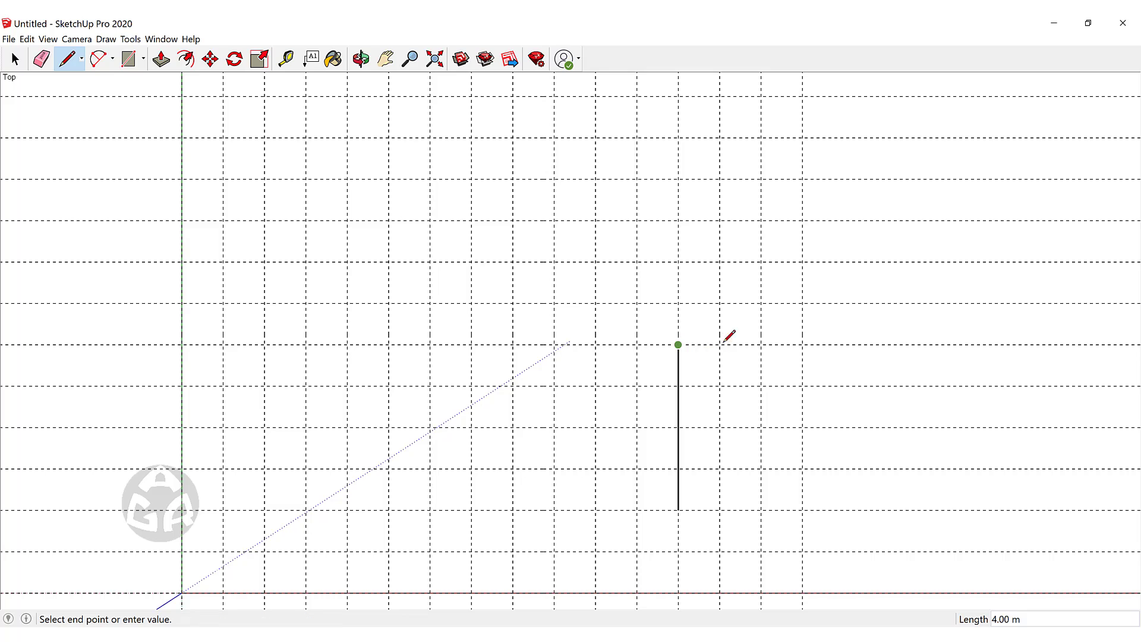
# - Continue the outline along the grid: 2 m right, 3 m up, 5 m left, 3 m up, 4 m left, 4 m down, 3 m left
pyautogui.click(761, 344)
pyautogui.click(761, 220)
pyautogui.click(553, 221)
pyautogui.click(553, 96)
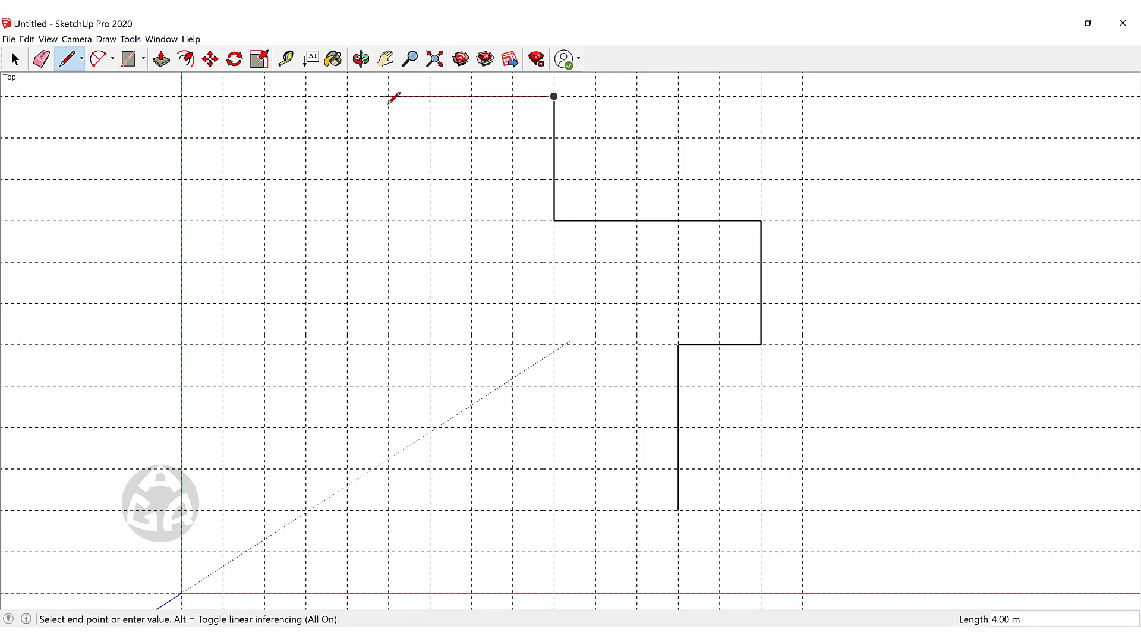
pyautogui.click(389, 96)
pyautogui.click(389, 262)
pyautogui.click(264, 262)
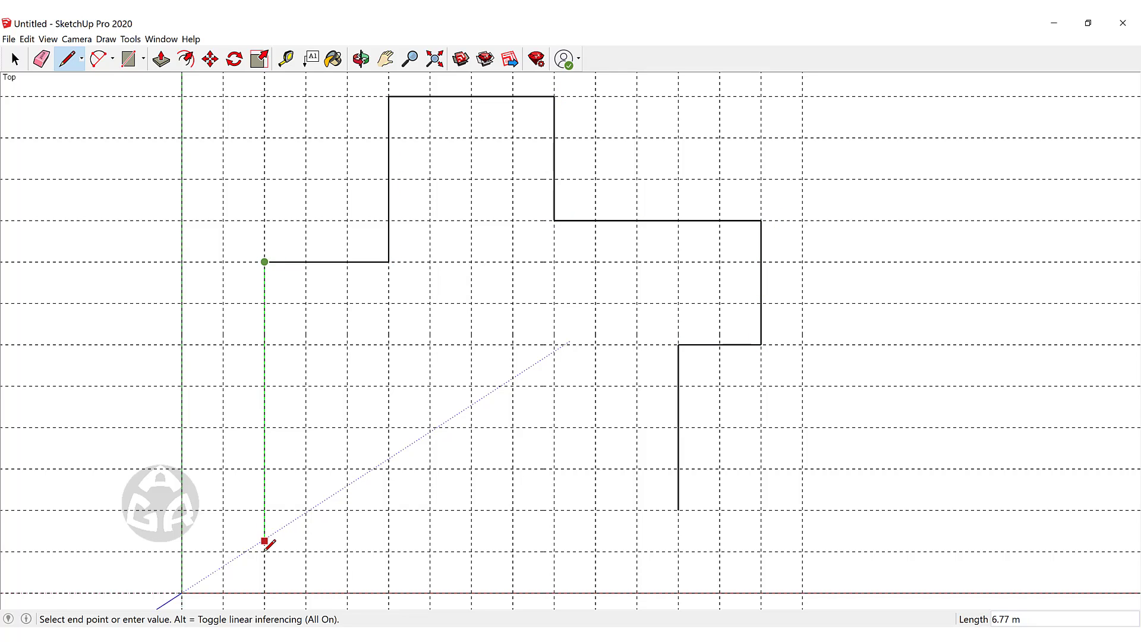
# - Close the outline along the grid with edges 7 m down, 5 m right, 3 m up, 3 m right, 2 m down and 2 m right
pyautogui.click(264, 551)
pyautogui.click(471, 551)
pyautogui.click(471, 427)
pyautogui.click(595, 427)
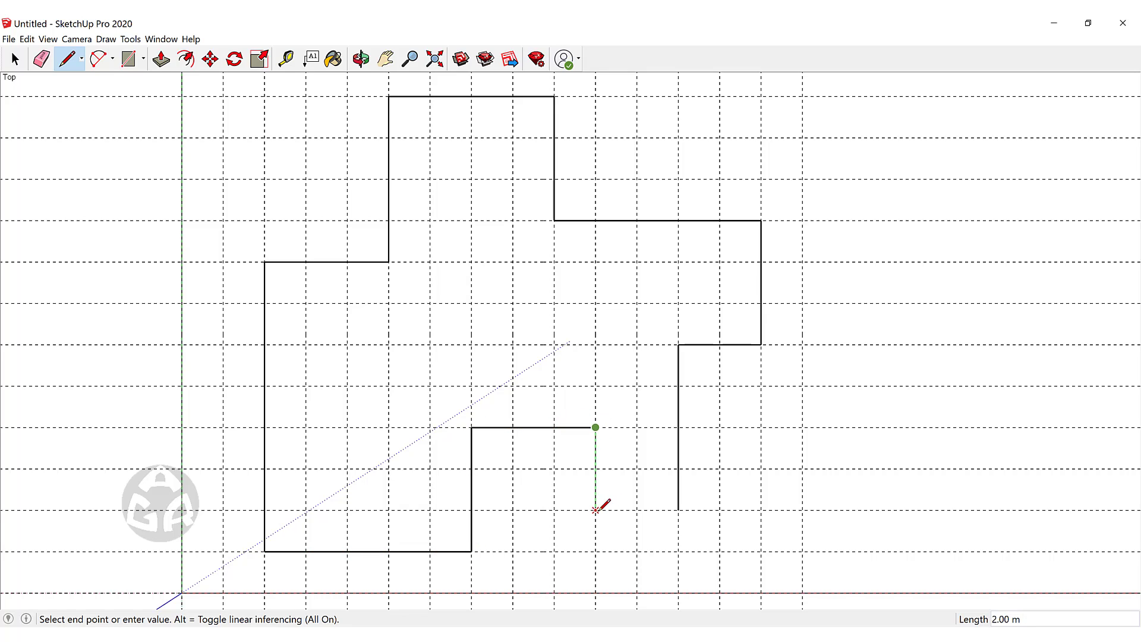
pyautogui.click(596, 509)
pyautogui.click(678, 509)
pyautogui.press('space')
pyautogui.scroll(-4, 500, 339)
pyautogui.scroll(2, 483, 321)
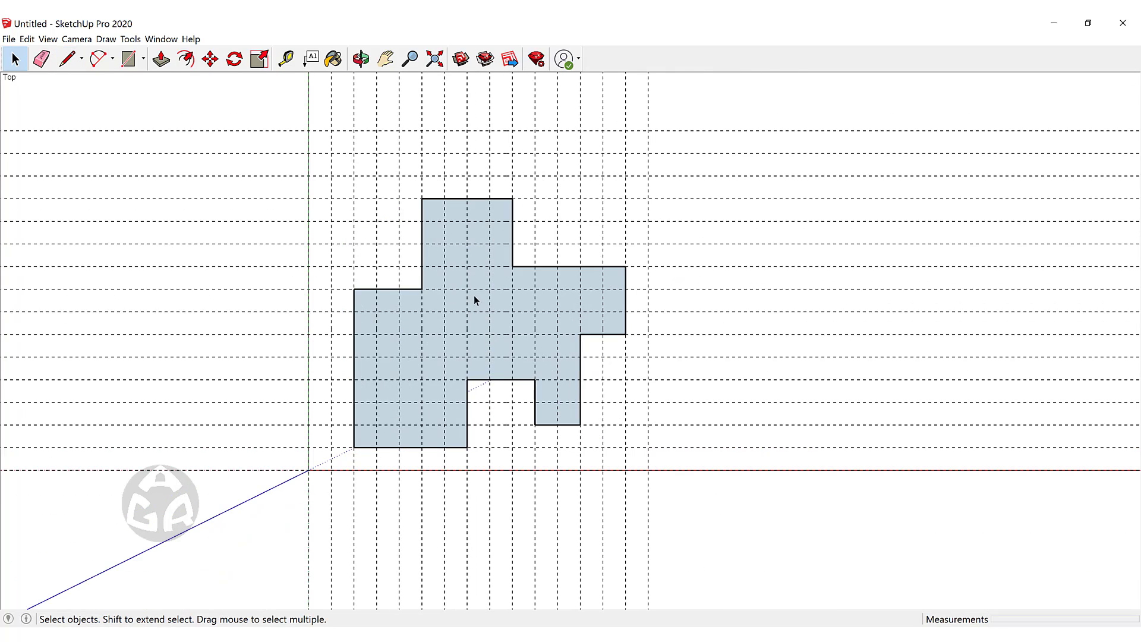
pyautogui.scroll(2, 475, 300)
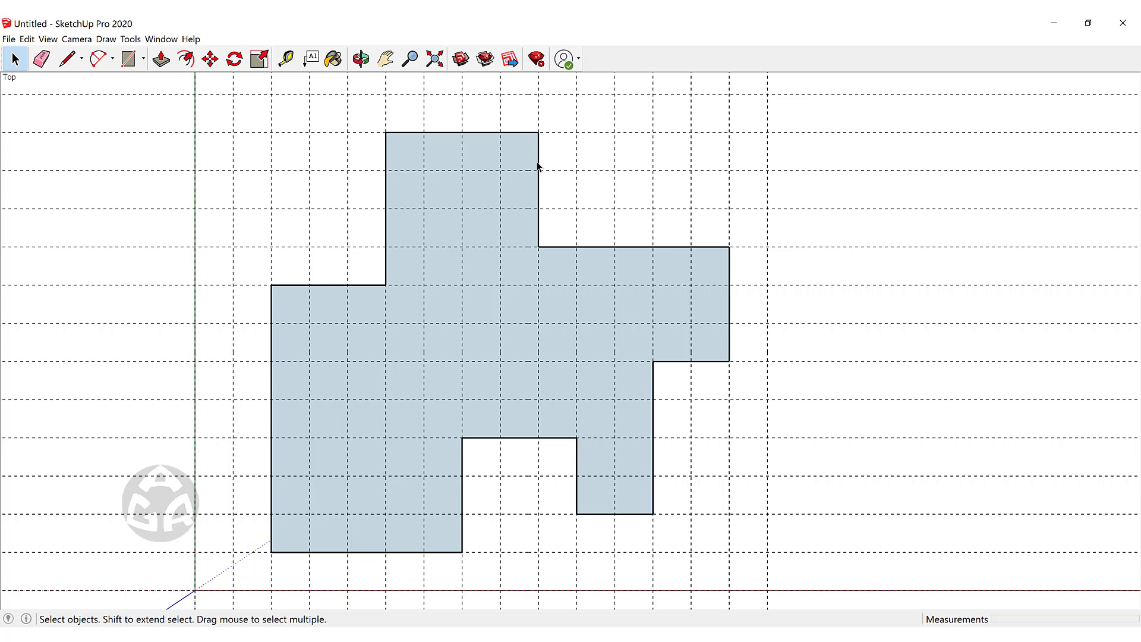
pyautogui.scroll(1, 536, 134)
pyautogui.press('l')
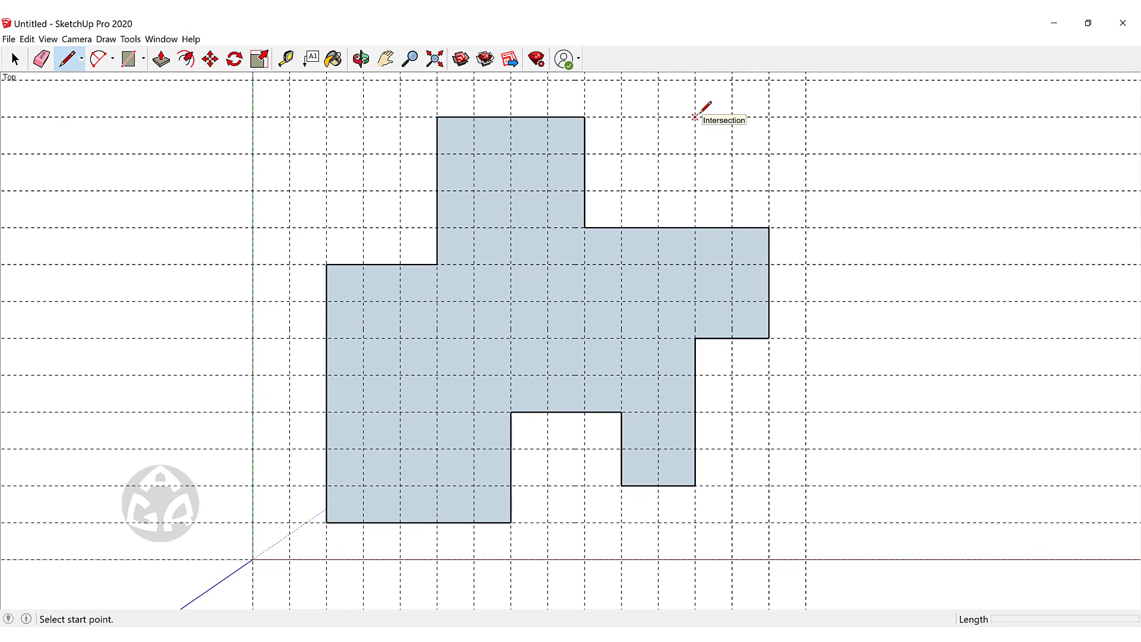
pyautogui.press('space')
pyautogui.keyDown('shift'); pyautogui.moveTo(688, 190); pyautogui.dragTo(707, 201, button='middle'); pyautogui.keyUp('shift')
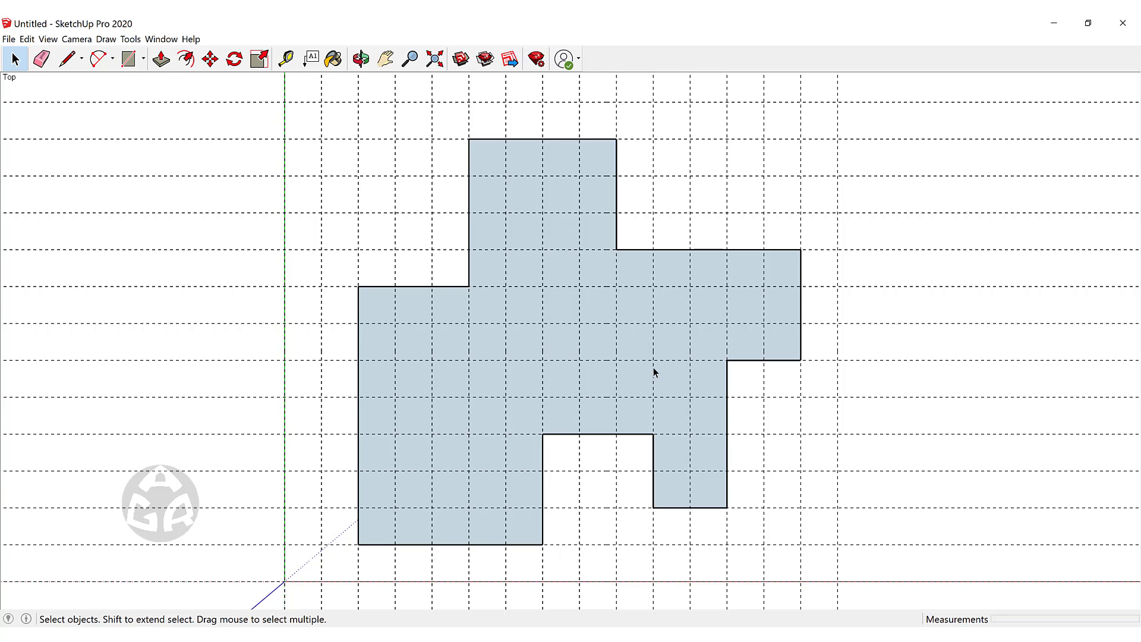
pyautogui.keyDown('shift'); pyautogui.moveTo(630, 386); pyautogui.dragTo(527, 395, button='middle'); pyautogui.keyUp('shift')
# - Select all the guides without the outlined face and make them a group
pyautogui.scroll(-5, 643, 350)
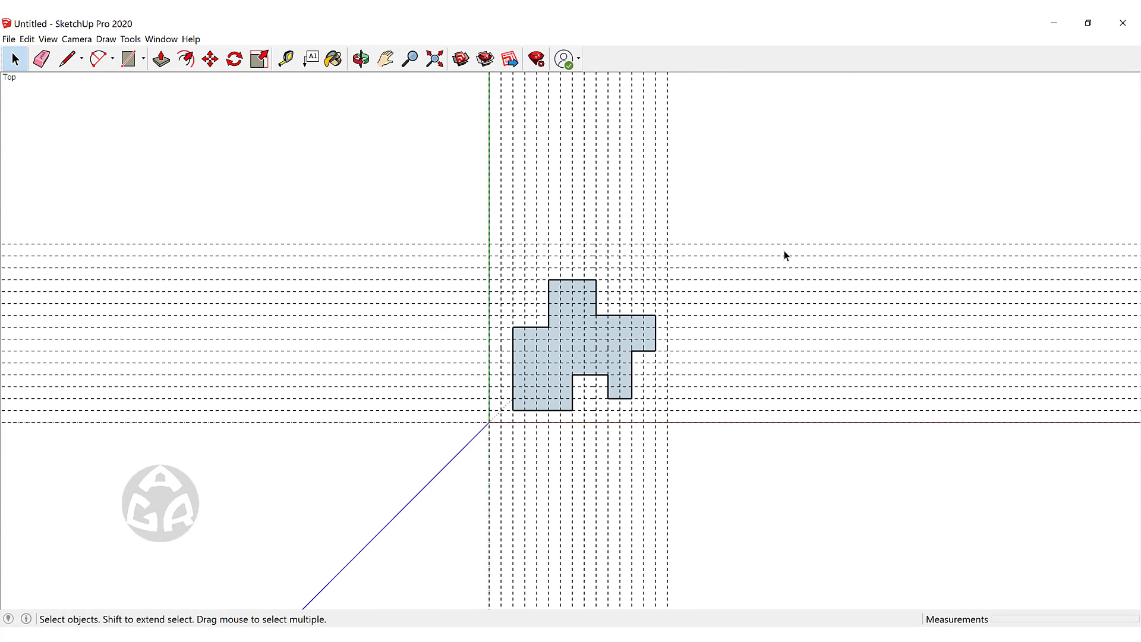
pyautogui.scroll(3, 677, 225)
pyautogui.moveTo(739, 161); pyautogui.dragTo(332, 221)
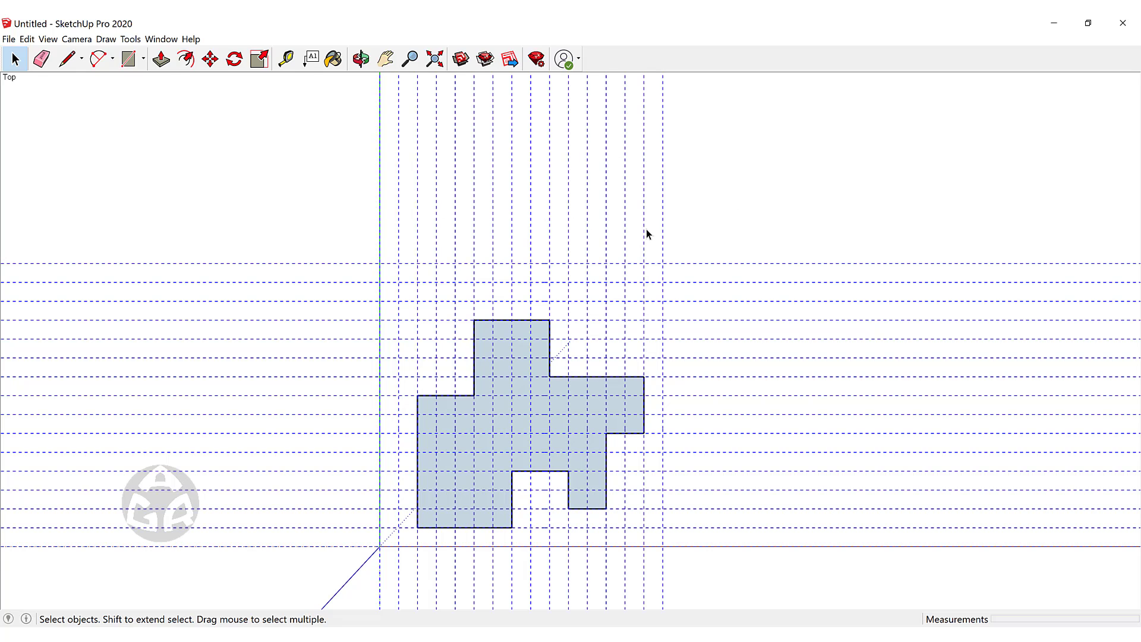
pyautogui.rightClick(605, 221)
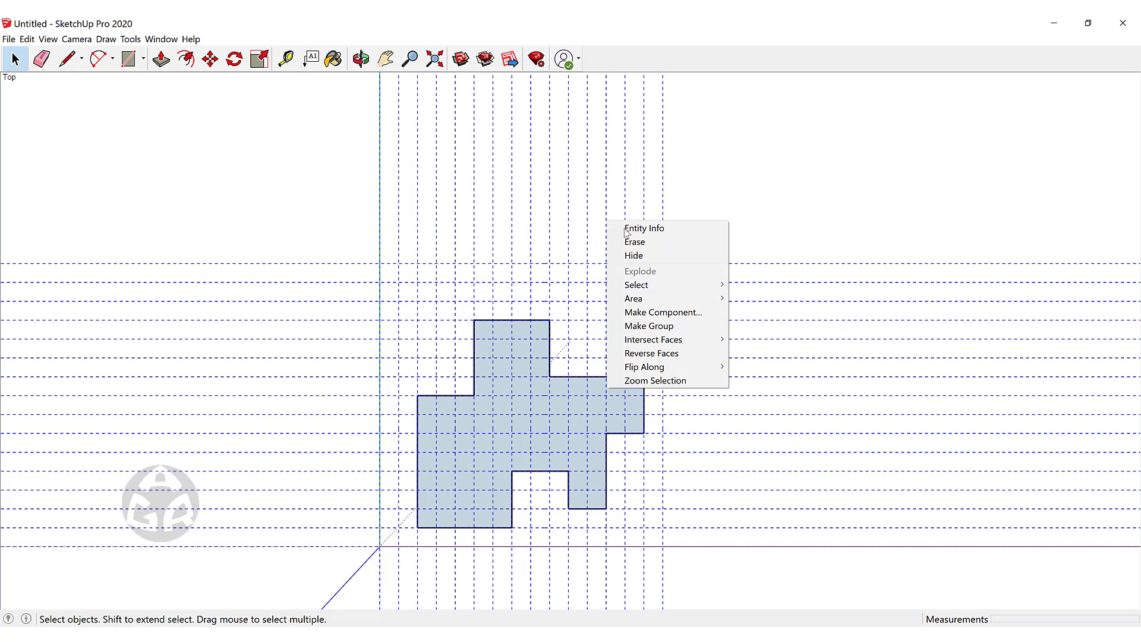
pyautogui.click(686, 326)
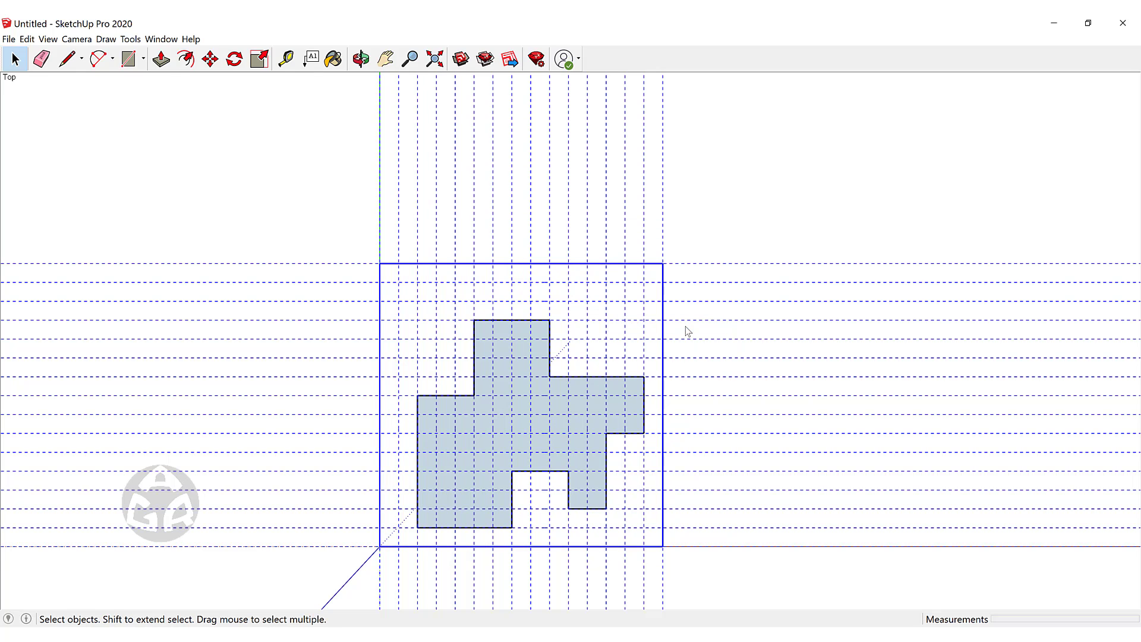
# - Hide the guide group and turn on the display of Hidden Objects
pyautogui.rightClick(593, 300)
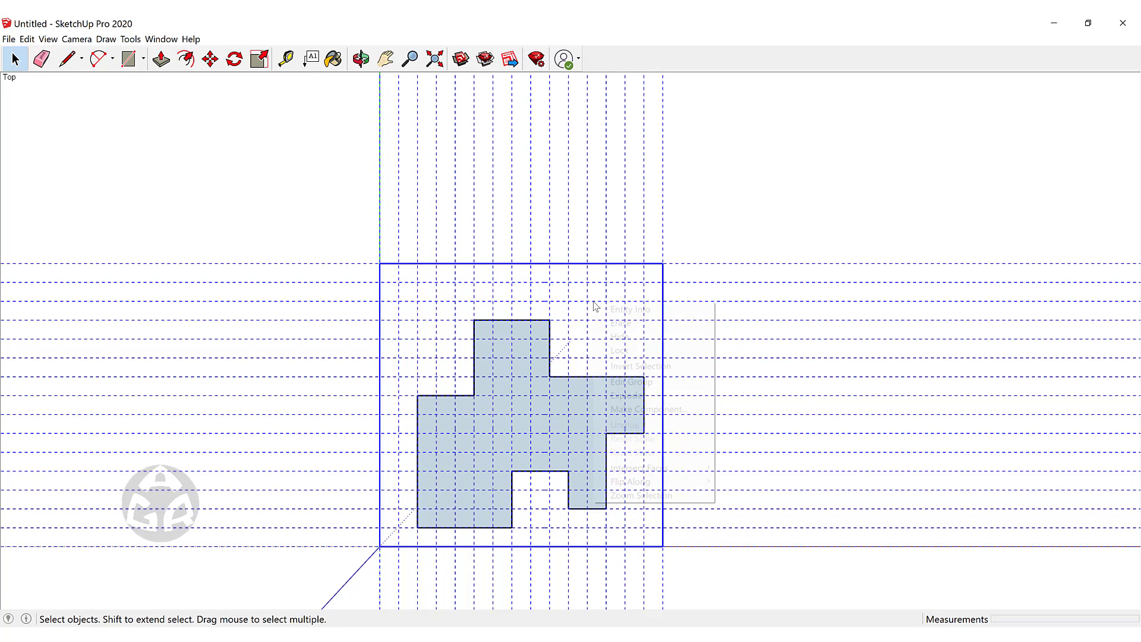
pyautogui.click(647, 338)
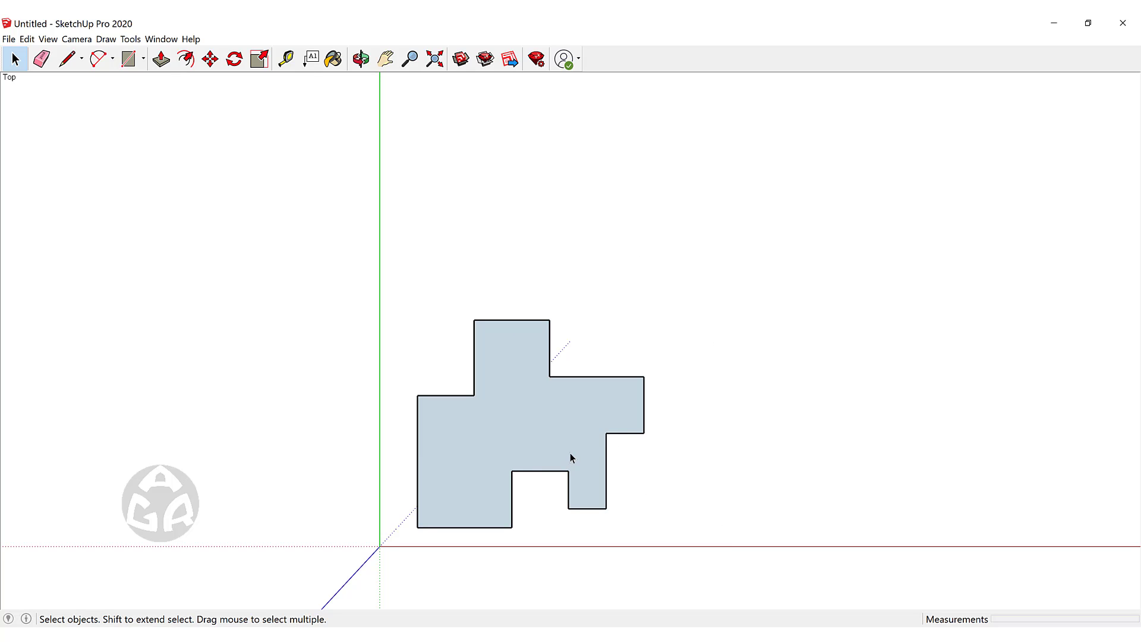
pyautogui.click(50, 41)
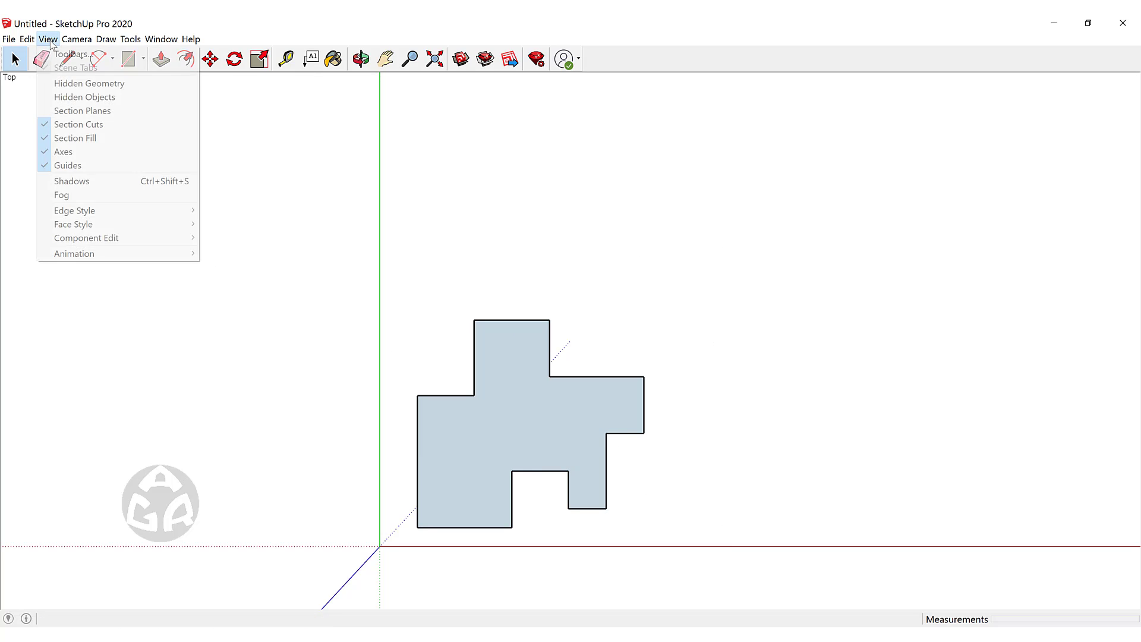
pyautogui.click(104, 101)
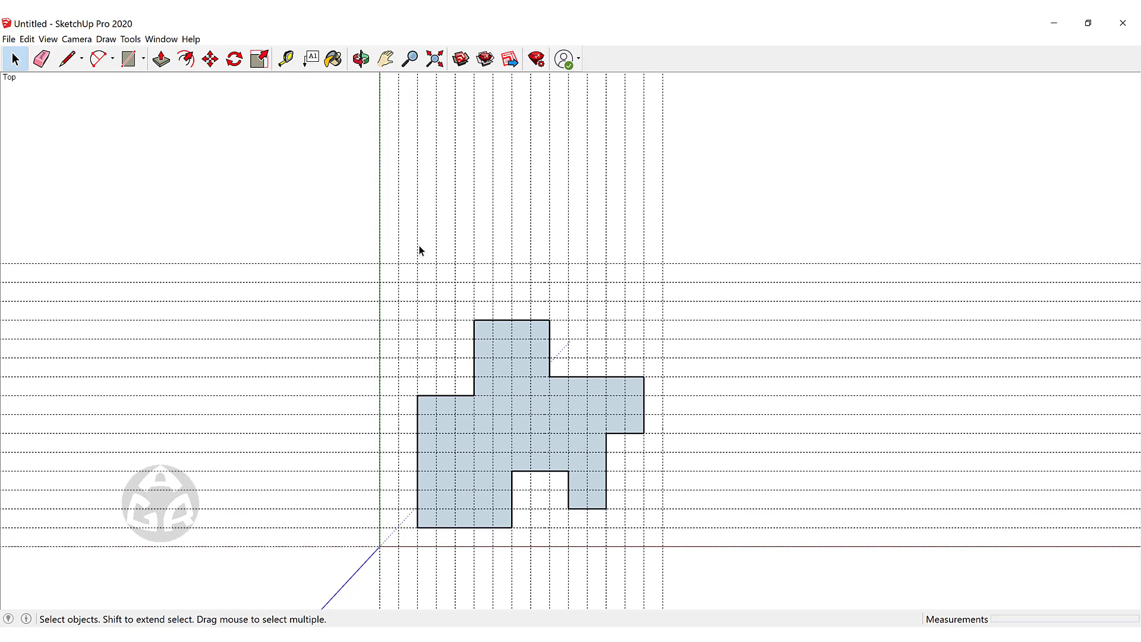
pyautogui.click(50, 39)
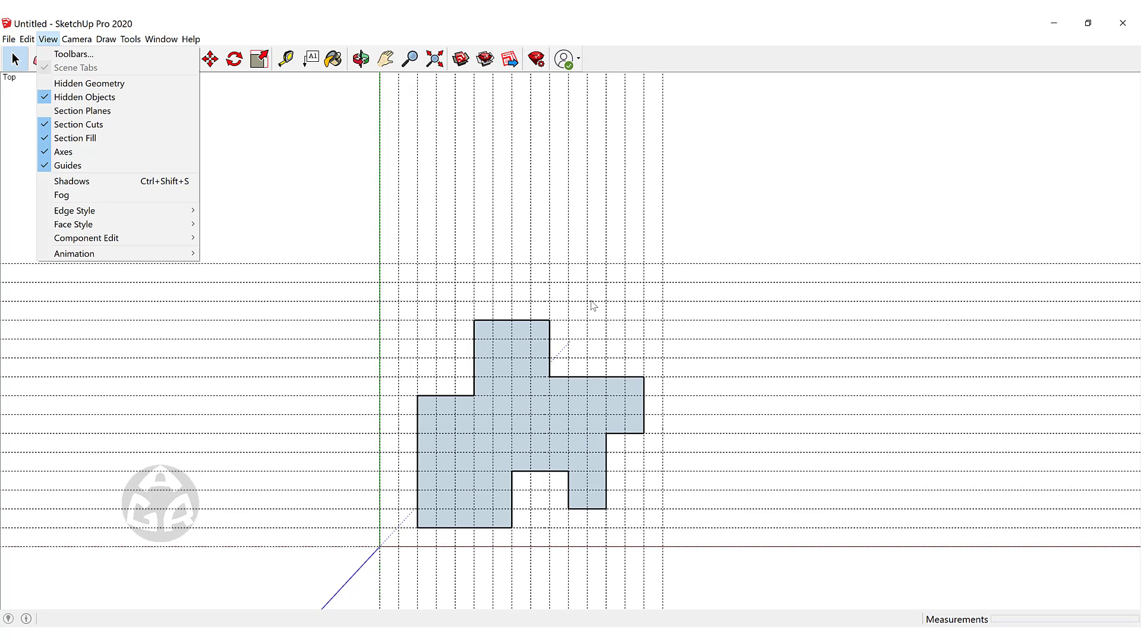
pyautogui.click(665, 273)
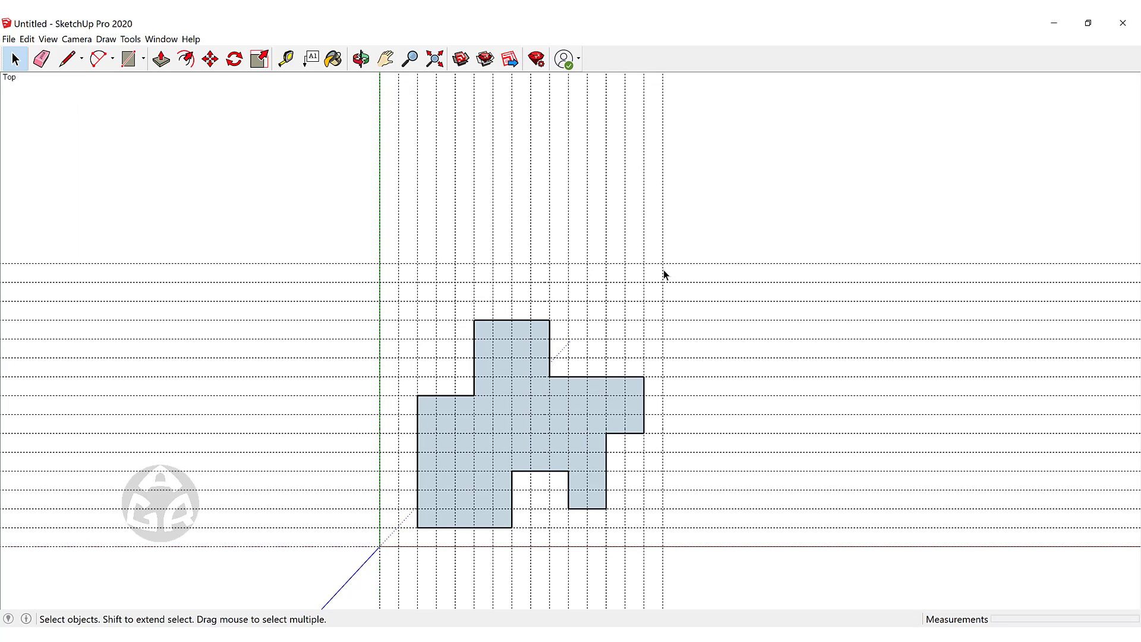
# - Select the guide group and explode it into separate guides
pyautogui.click(663, 272)
pyautogui.click(654, 293)
pyautogui.click(644, 275)
pyautogui.rightClick(644, 276)
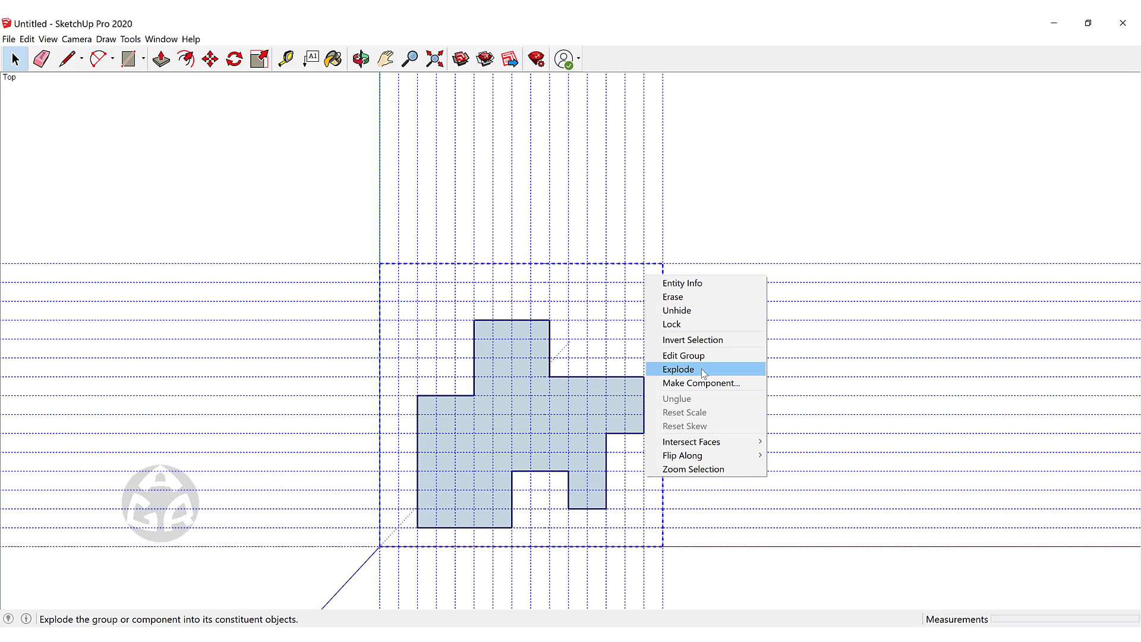
pyautogui.click(678, 369)
# - Select all the vertical and horizontal guides, delete them, and undo the deletion
pyautogui.click(765, 186)
pyautogui.moveTo(376, 205); pyautogui.dragTo(246, 209)
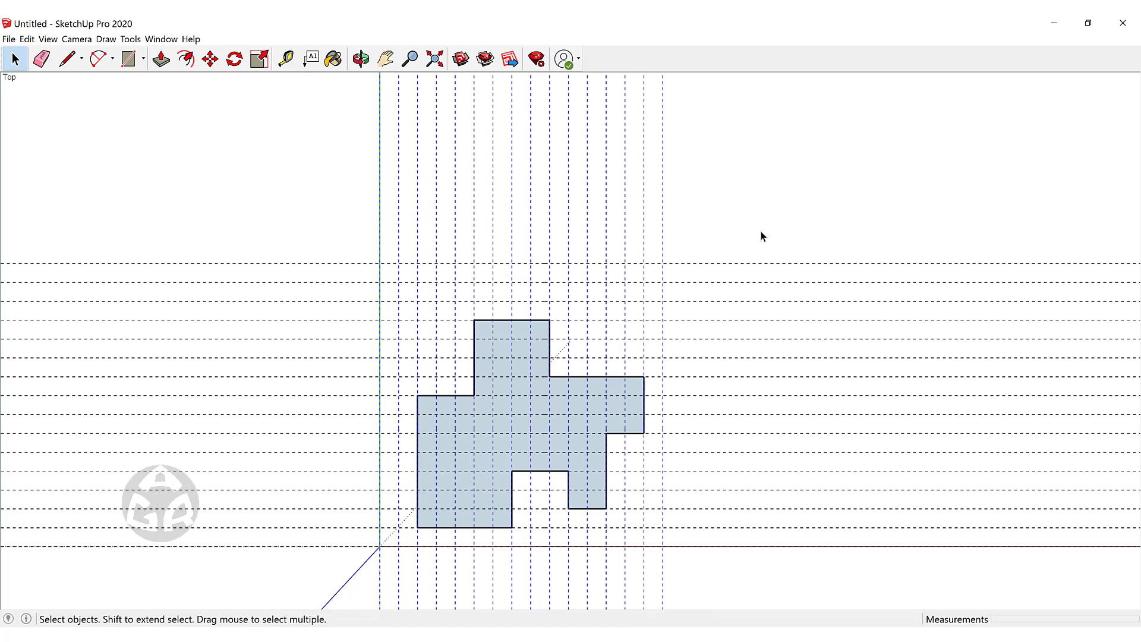
pyautogui.keyDown('ctrl'); pyautogui.moveTo(774, 468); pyautogui.dragTo(743, 589); pyautogui.keyUp('ctrl')
pyautogui.keyDown('shift'); pyautogui.moveTo(768, 334); pyautogui.dragTo(769, 266, button='middle'); pyautogui.keyUp('shift')
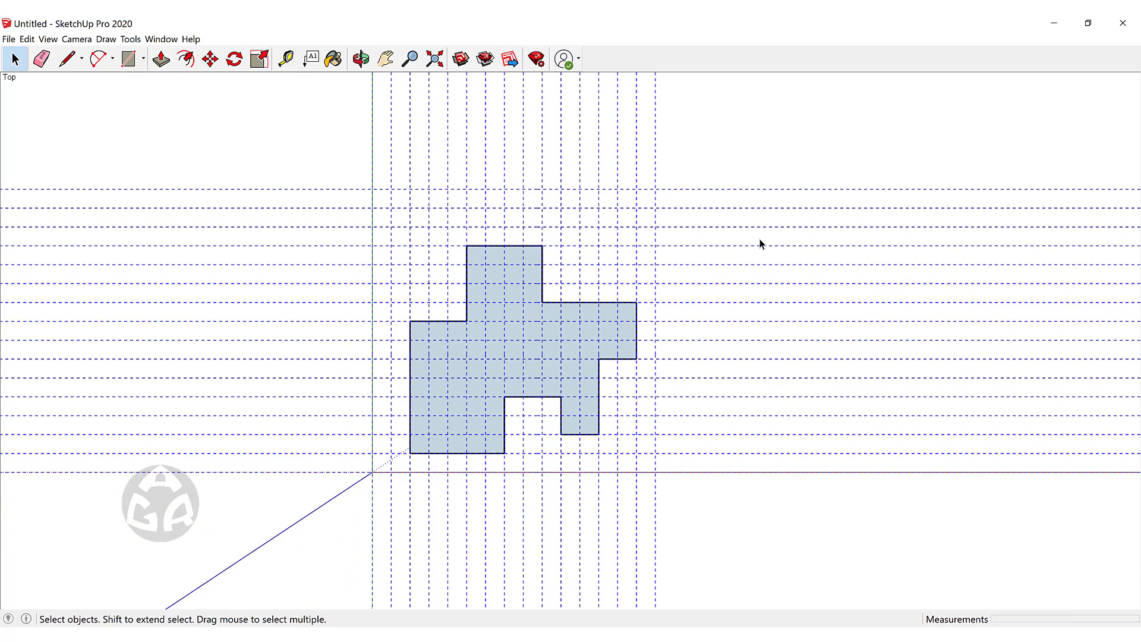
pyautogui.press('Delete')
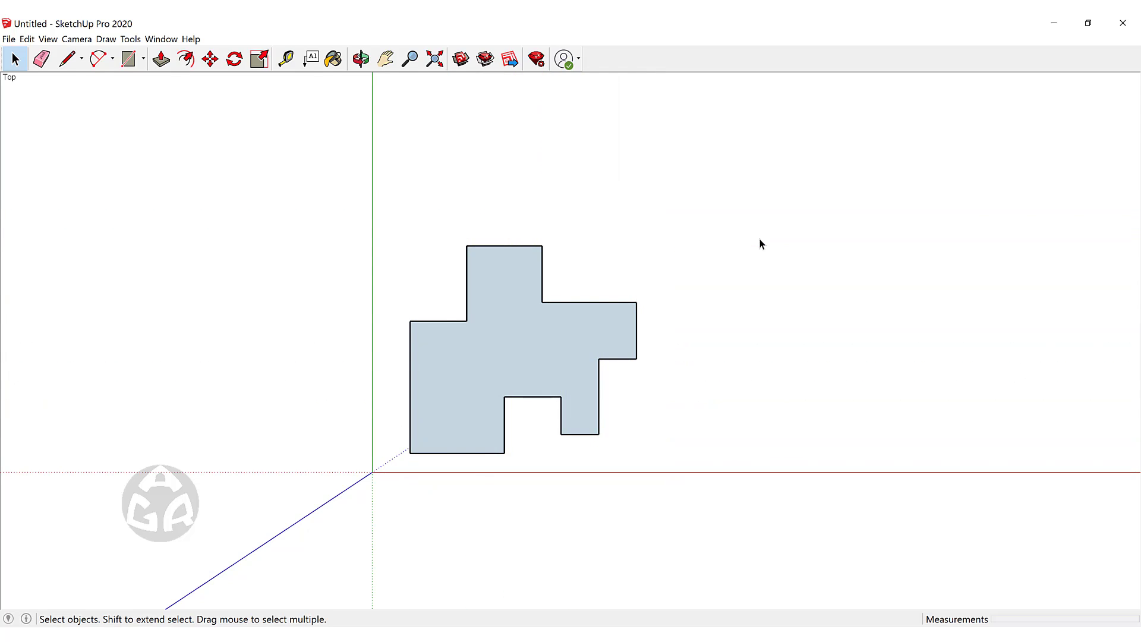
pyautogui.hotkey('ctrl', 'z')
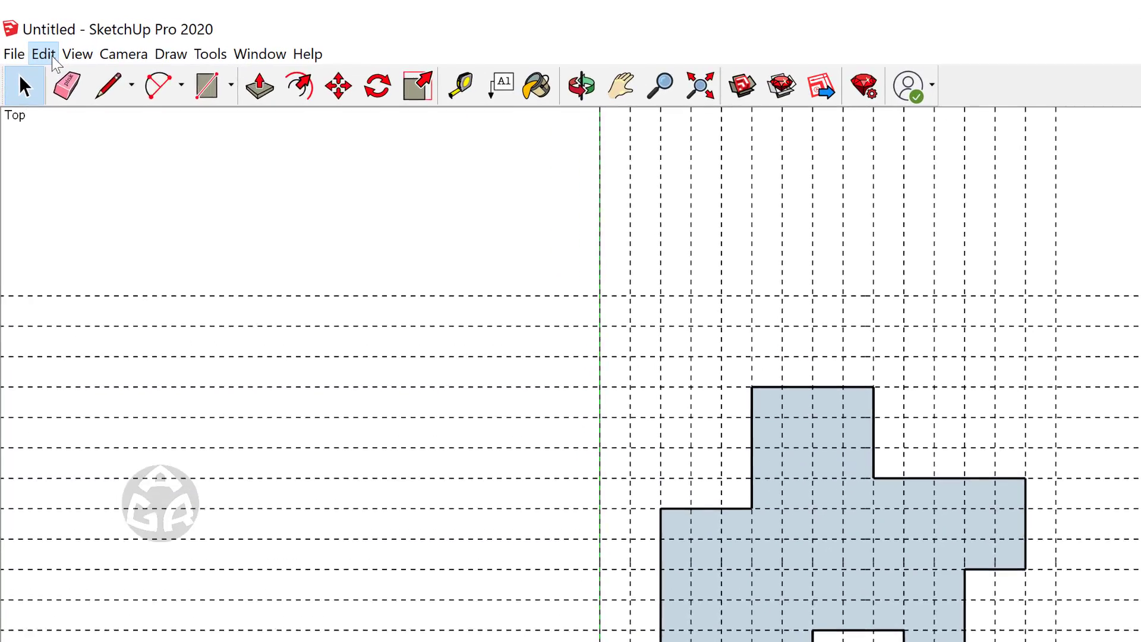
pyautogui.click(45, 55)
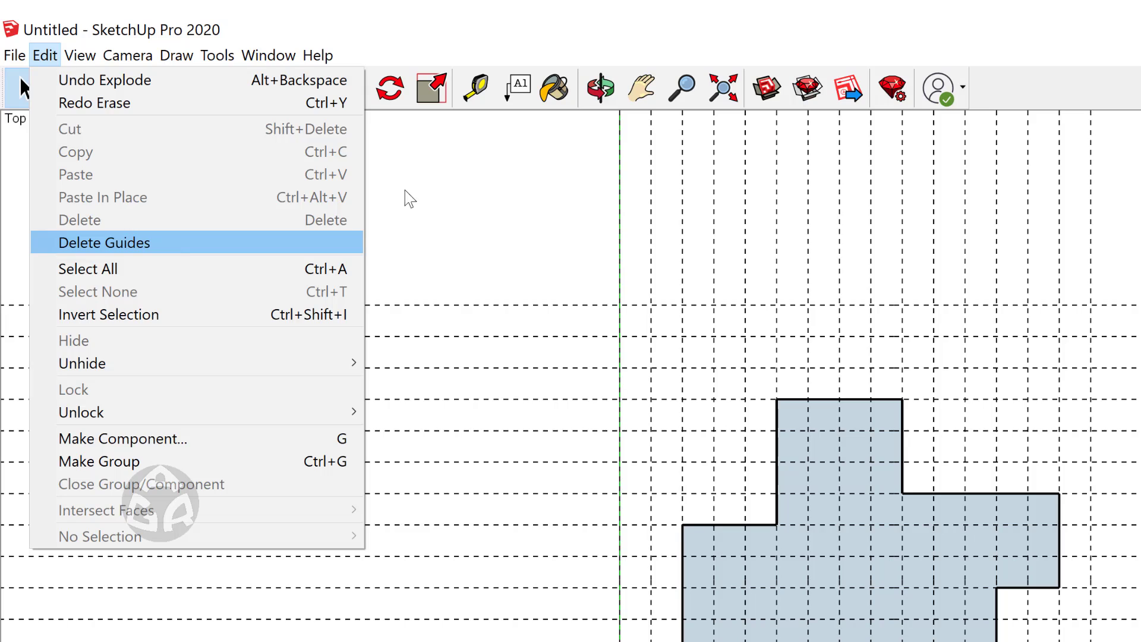
pyautogui.click(790, 127)
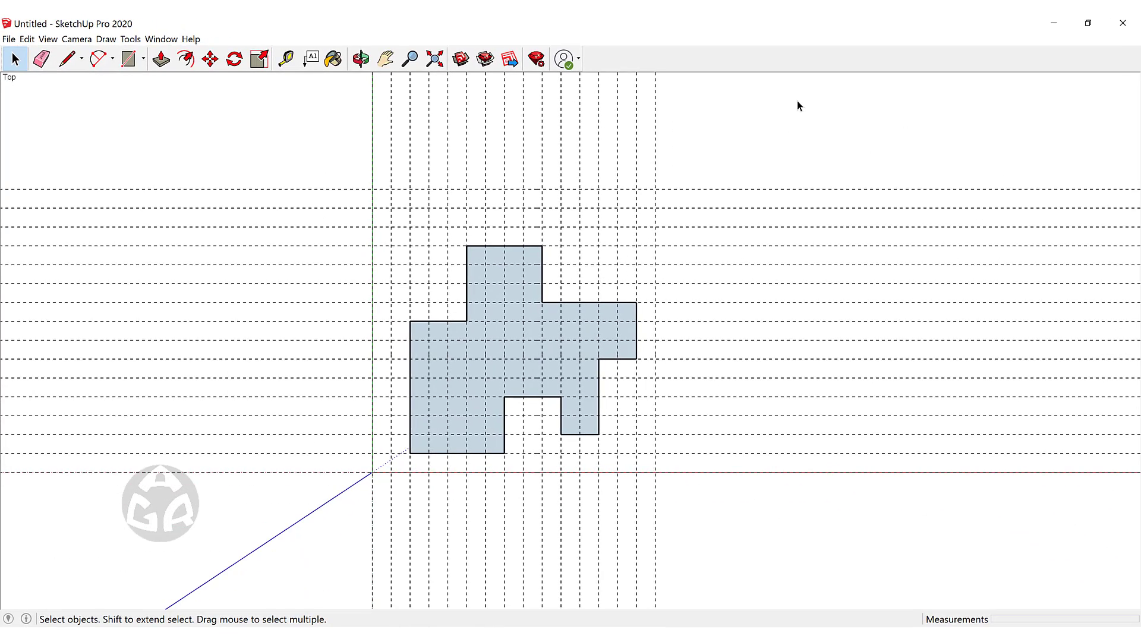
# - Delete the horizontal guides and the vertical guides as two selections, keeping the floor outline
pyautogui.moveTo(797, 142); pyautogui.dragTo(715, 524)
pyautogui.press('Delete')
pyautogui.moveTo(697, 109); pyautogui.dragTo(241, 196)
pyautogui.press('Delete')
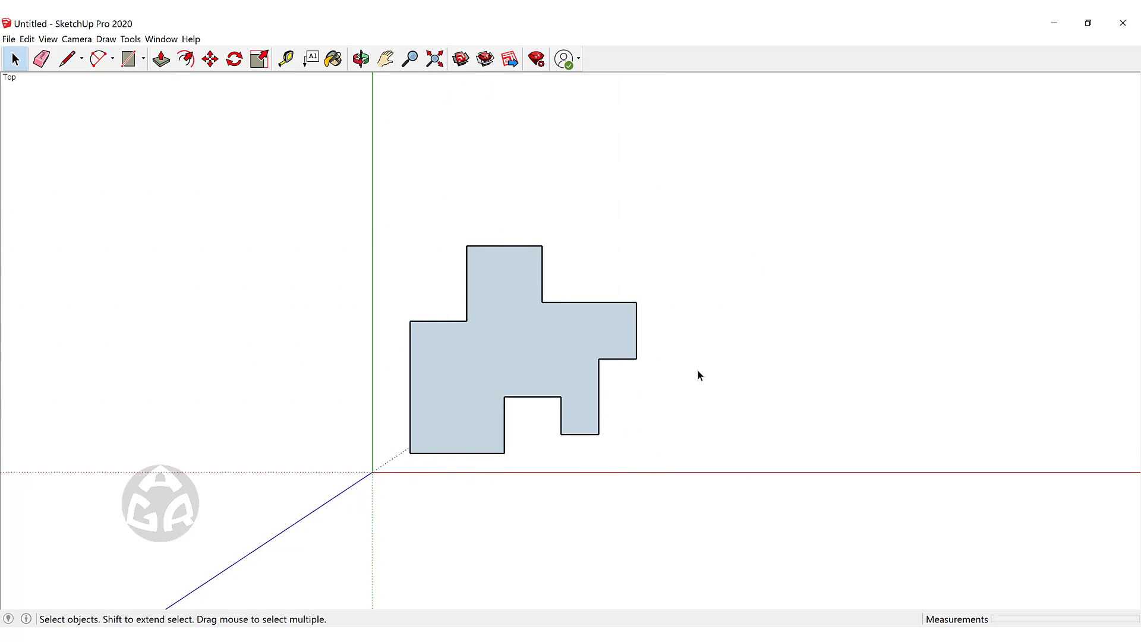
# - Place a 5 m guide with the Tape Measure along the red axis, outward from the floor outline's lower-right corner
pyautogui.press('o')
pyautogui.press('space')
pyautogui.scroll(6, 542, 423)
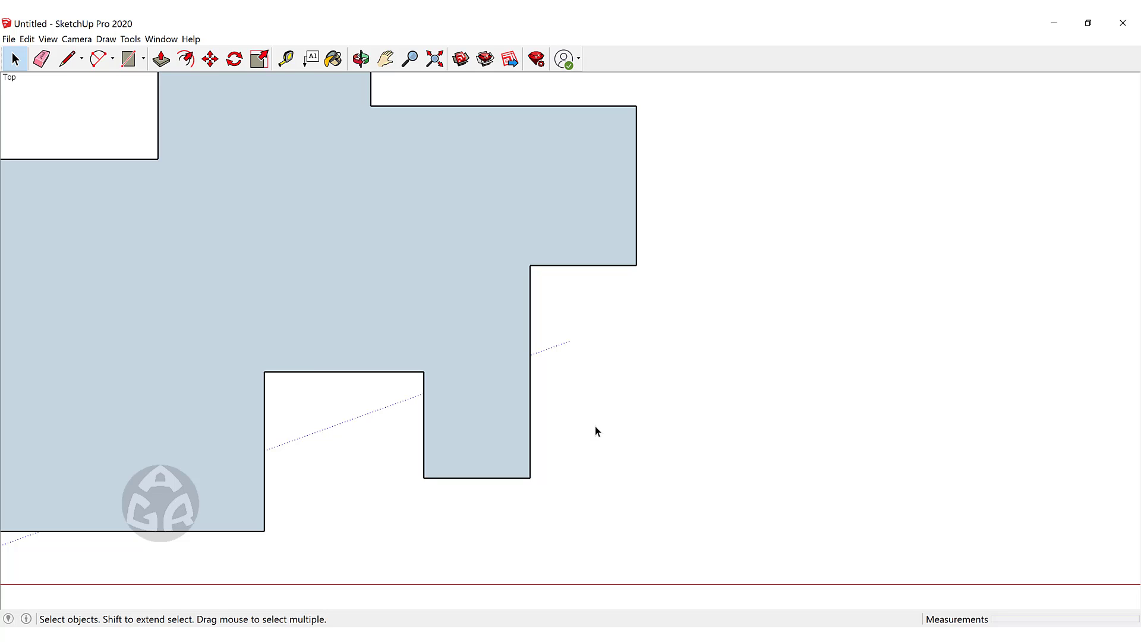
pyautogui.press('t')
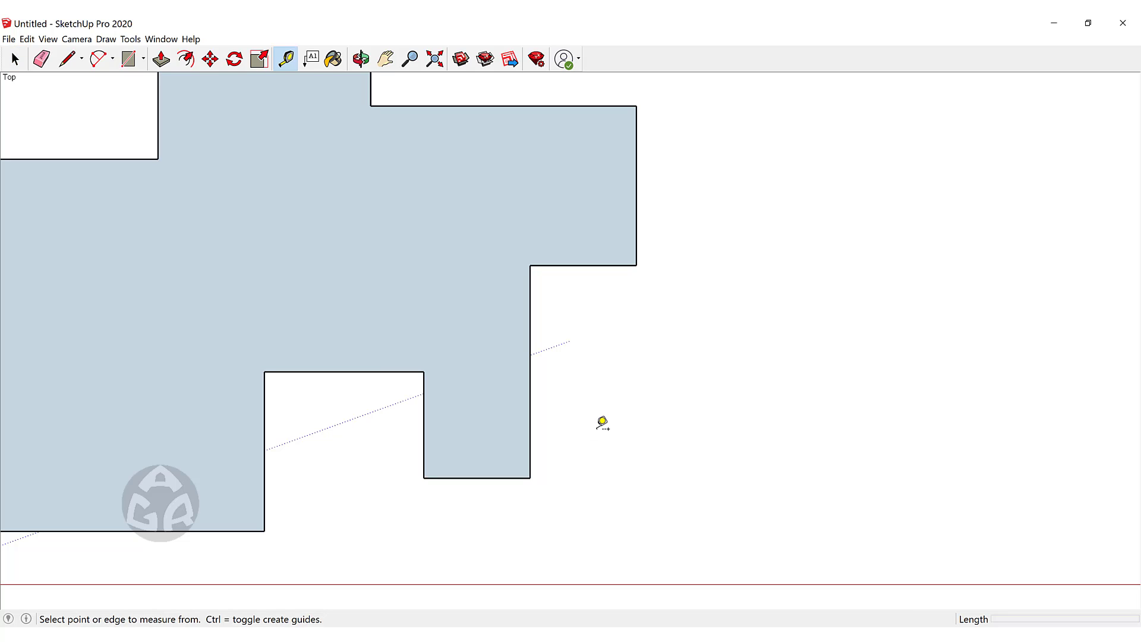
pyautogui.click(530, 477)
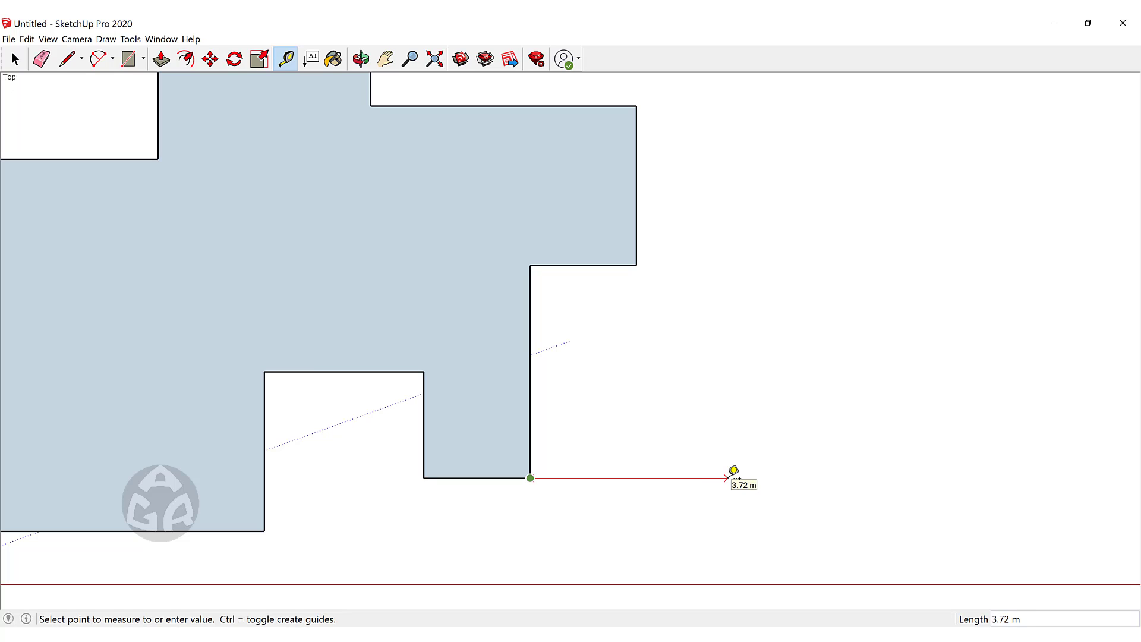
pyautogui.write('5')
pyautogui.press('Return')
pyautogui.press('space')
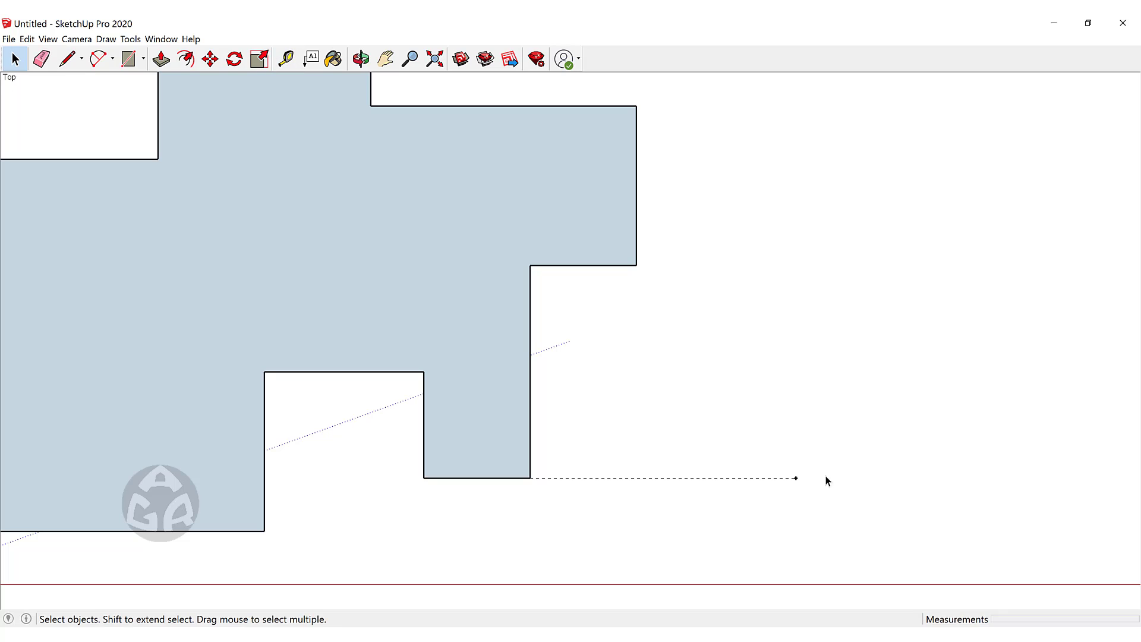
# - Draw a line about 4.55 m long along the green axis, starting at the 5 m guide's end point
pyautogui.click(796, 478)
pyautogui.scroll(-2, 628, 421)
pyautogui.keyDown('shift'); pyautogui.moveTo(637, 385); pyautogui.dragTo(563, 396, button='middle'); pyautogui.keyUp('shift')
pyautogui.press('l')
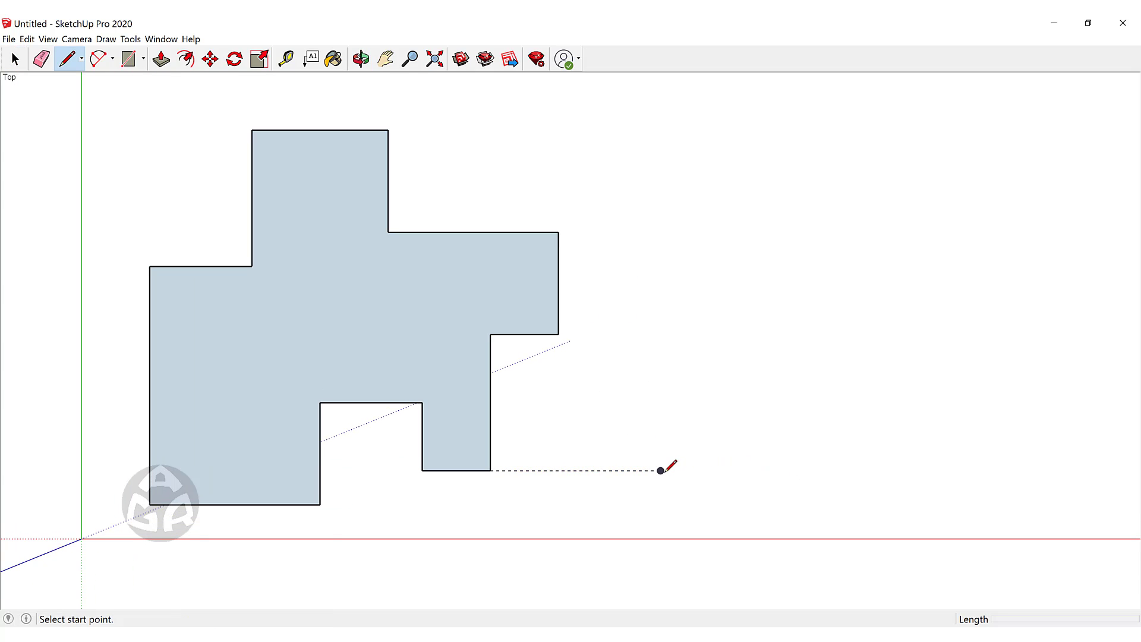
pyautogui.click(660, 470)
pyautogui.scroll(1, 662, 315)
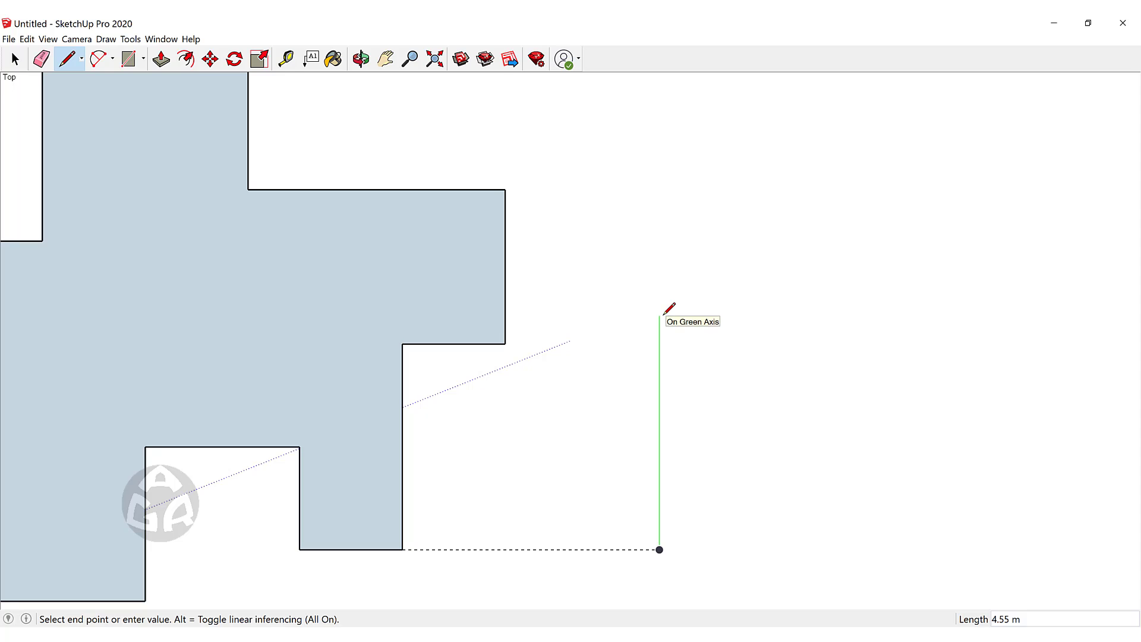
pyautogui.click(663, 315)
pyautogui.press('space')
pyautogui.scroll(-1, 555, 226)
pyautogui.scroll(2, 622, 359)
pyautogui.scroll(-1, 685, 412)
pyautogui.scroll(-1, 625, 441)
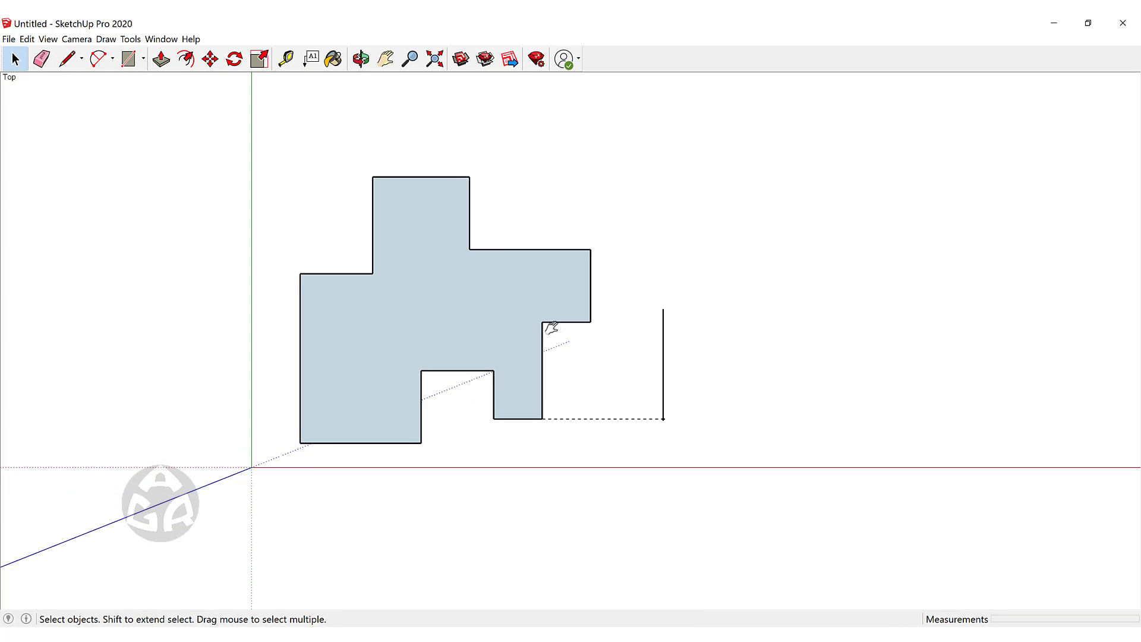
pyautogui.keyDown('shift'); pyautogui.moveTo(548, 326); pyautogui.dragTo(604, 365, button='middle'); pyautogui.keyUp('shift')
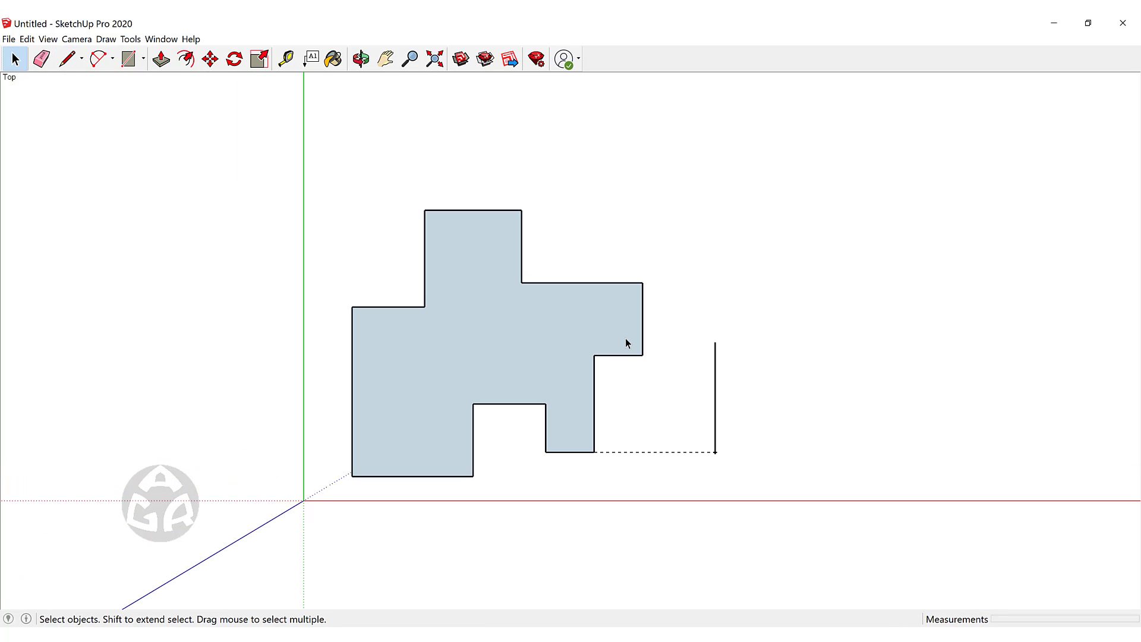
pyautogui.scroll(1, 573, 318)
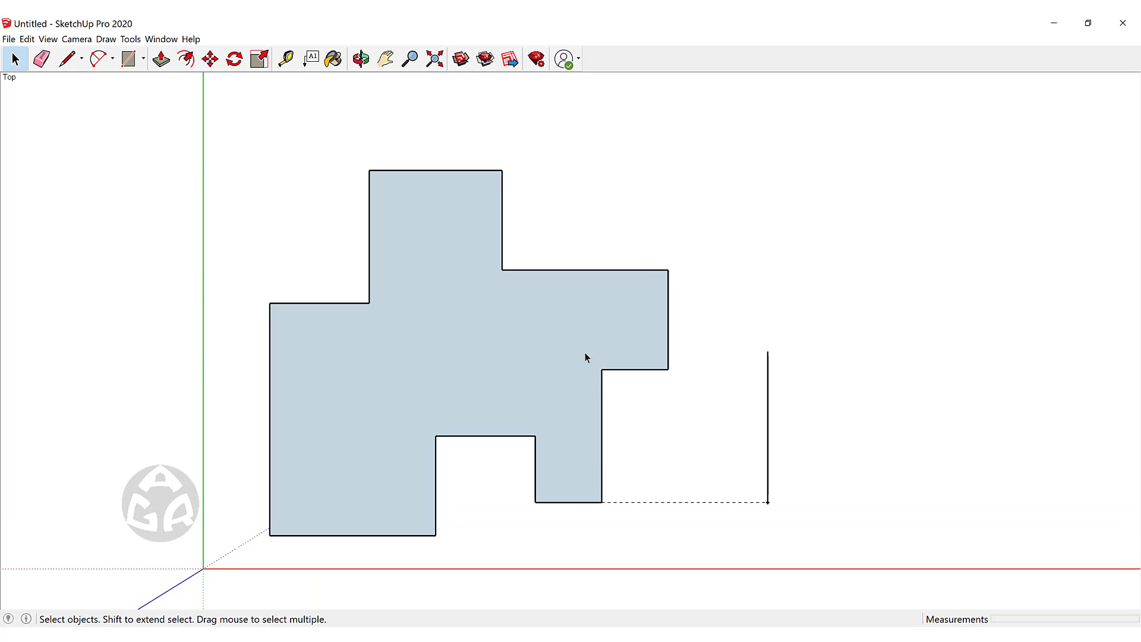
pyautogui.scroll(1, 598, 504)
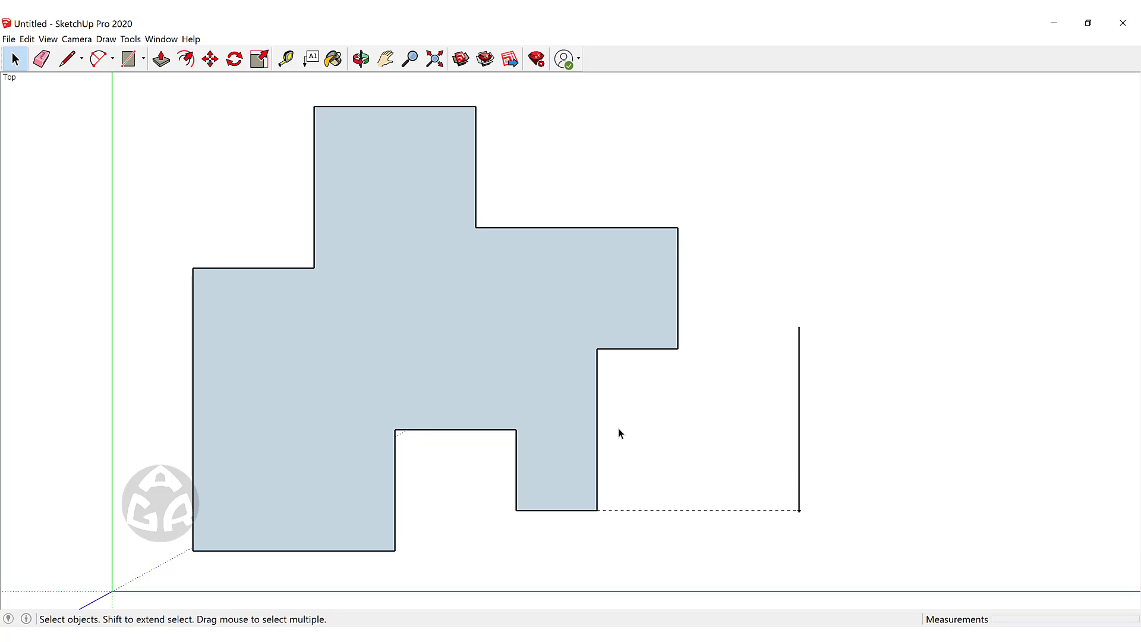
# - Offset the floor face's outline 0.2 m inward and delete the inner face to leave only the wall band
pyautogui.press('f')
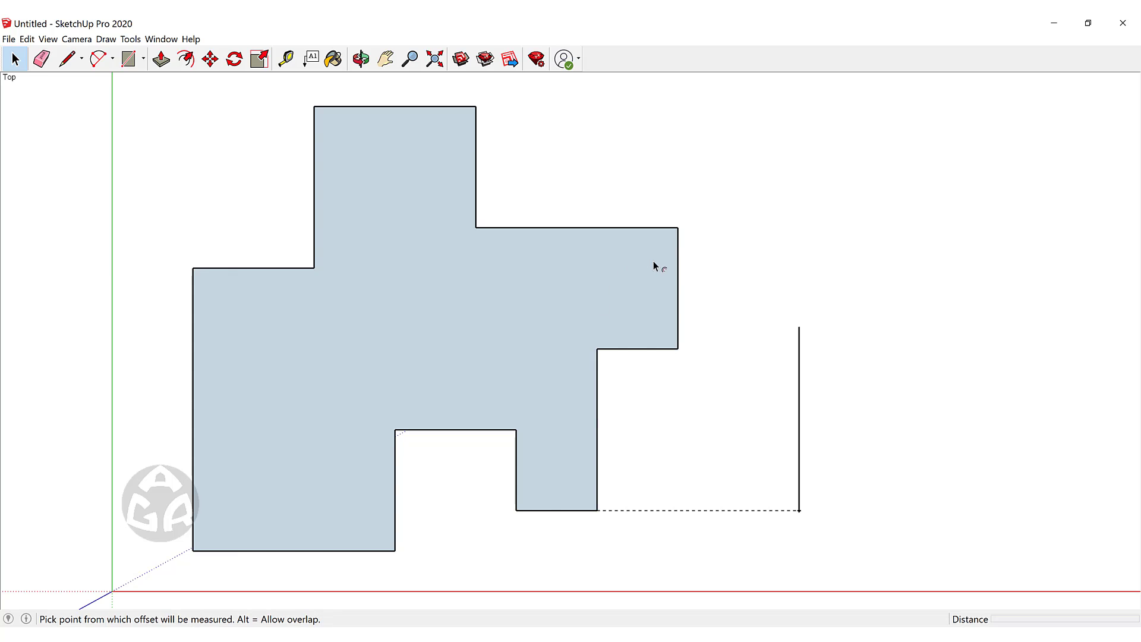
pyautogui.click(657, 265)
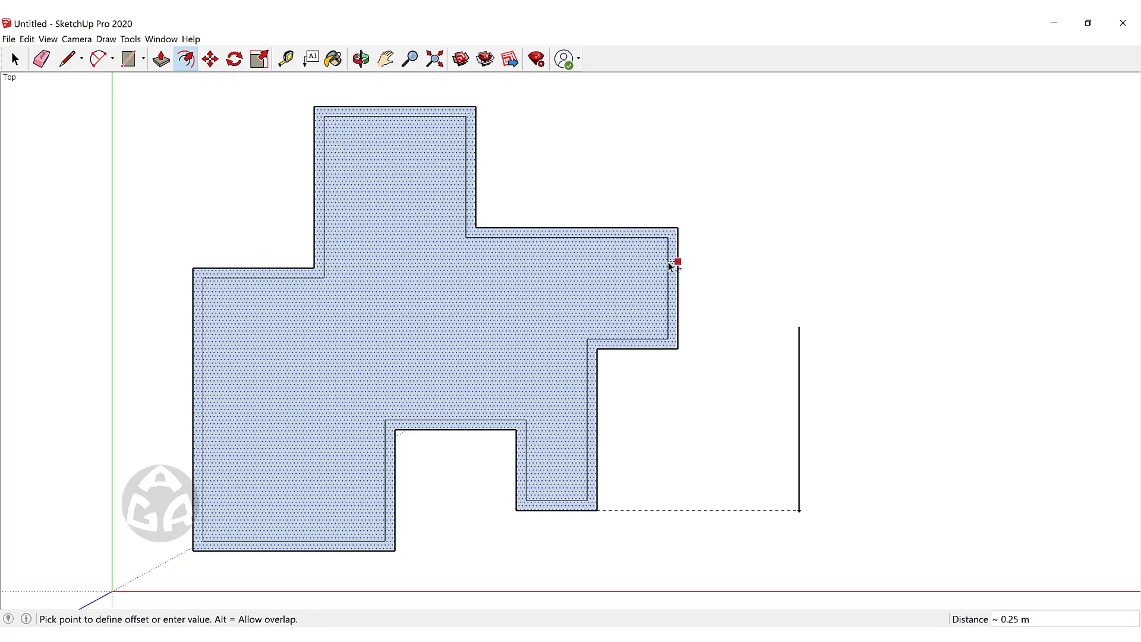
pyautogui.write('.2')
pyautogui.press('Return')
pyautogui.press('space')
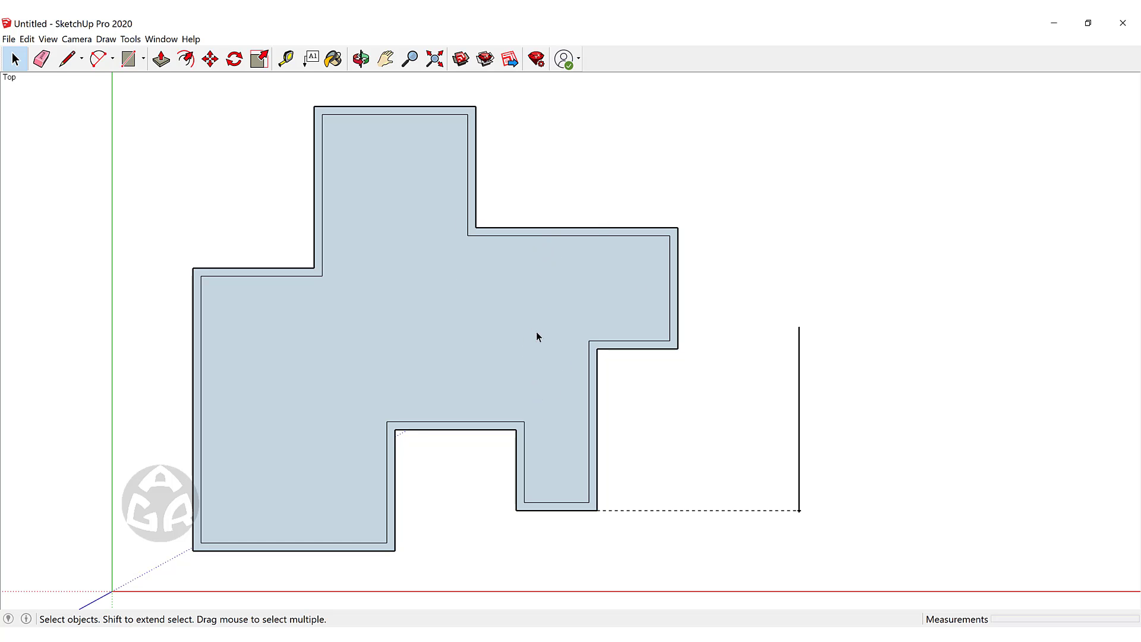
pyautogui.click(430, 307)
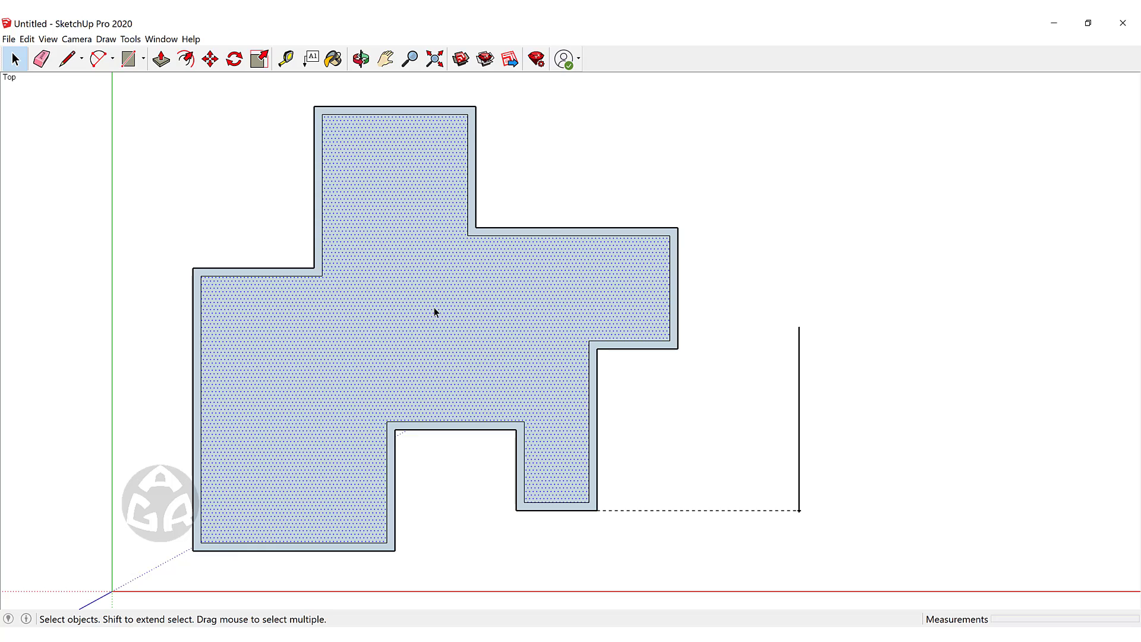
pyautogui.press('Delete')
# - Measure the wall thickness at the upper corner of the plan's right wing
pyautogui.scroll(-2, 503, 226)
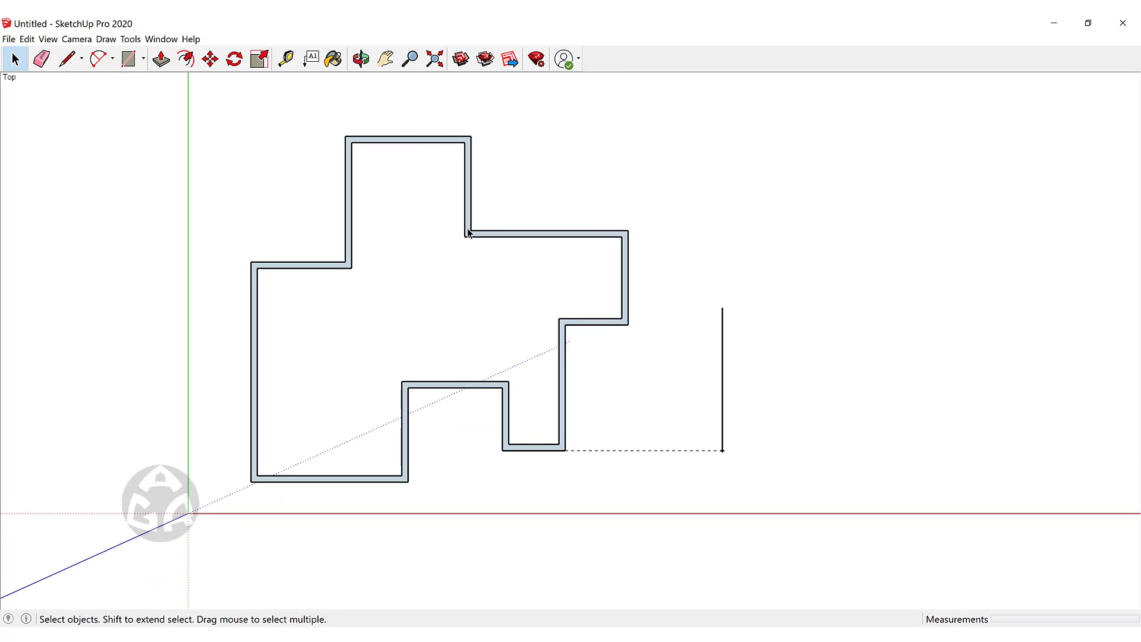
pyautogui.scroll(1, 455, 234)
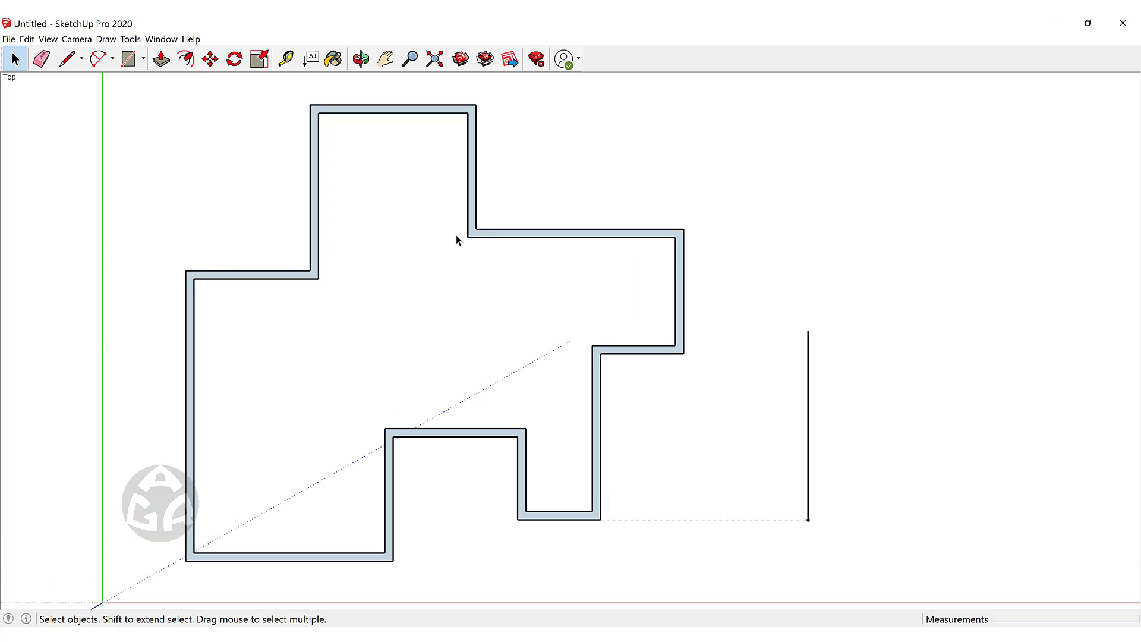
pyautogui.scroll(-2, 455, 234)
pyautogui.scroll(3, 479, 222)
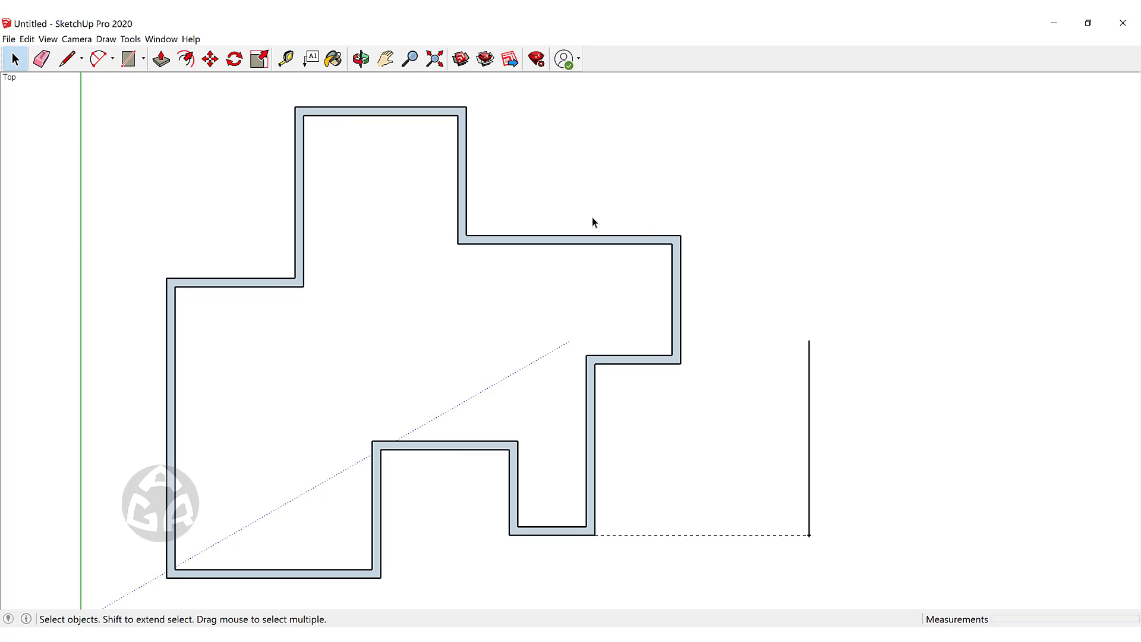
pyautogui.press('t')
pyautogui.click(677, 237)
pyautogui.scroll(4, 676, 237)
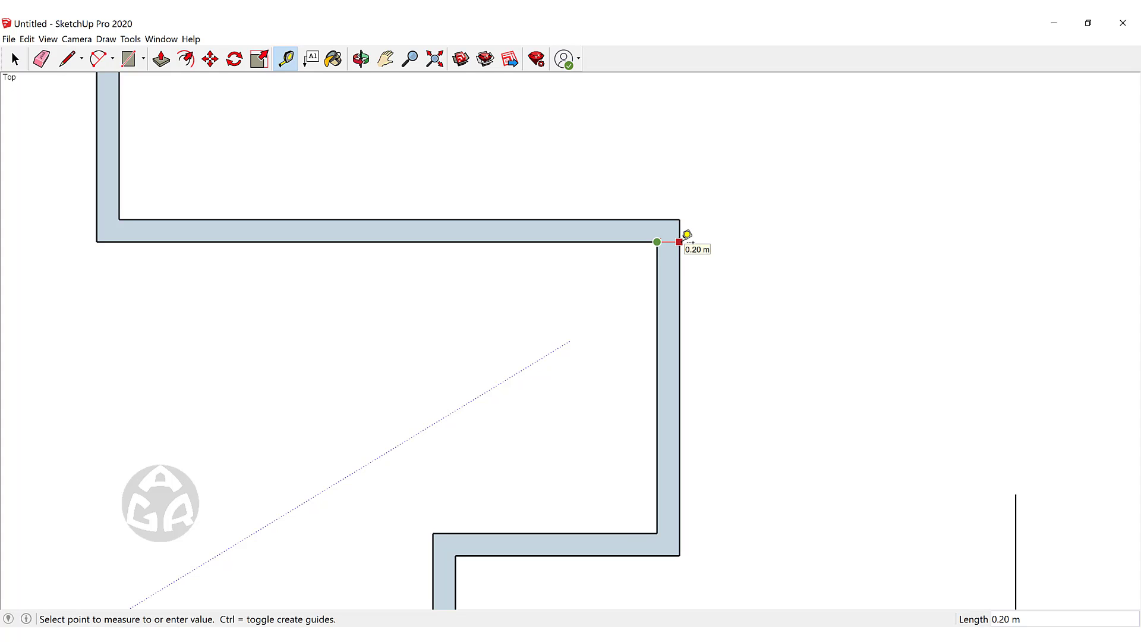
pyautogui.press('space')
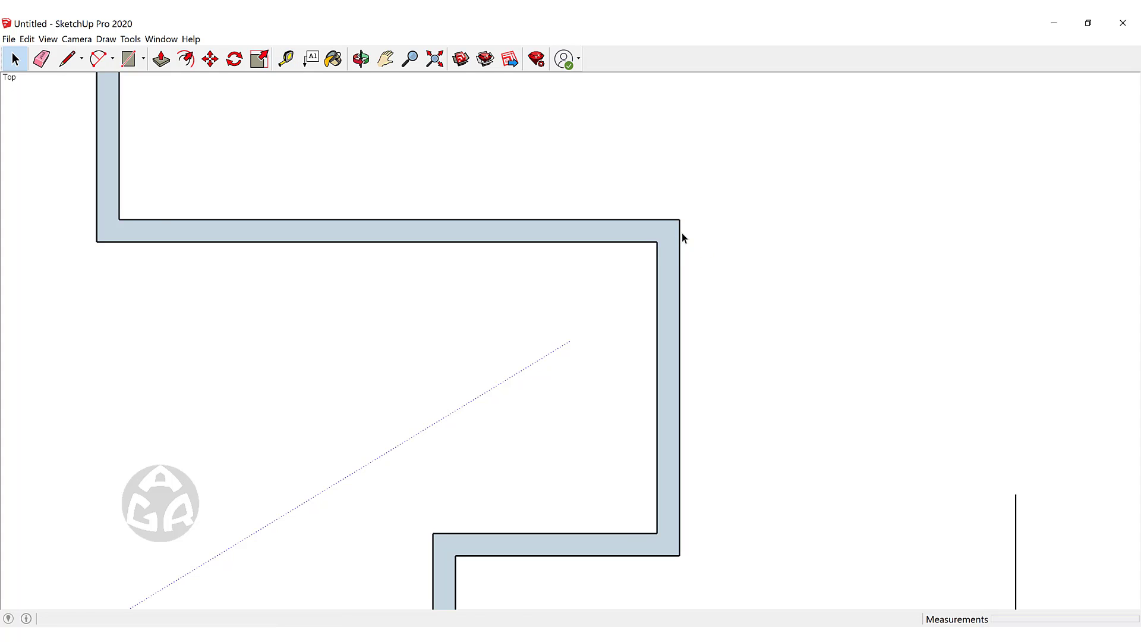
# - Select the whole drawing and scale it down uniformly with the Scale tool
pyautogui.scroll(-5, 671, 243)
pyautogui.hotkey('ctrl', 'a')
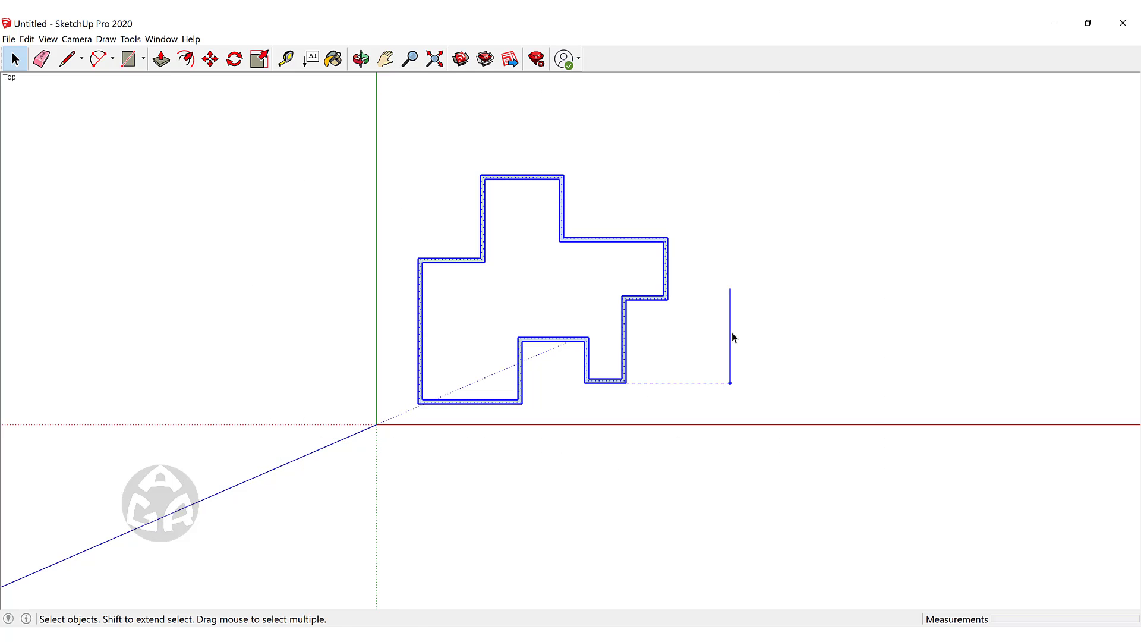
pyautogui.press('s')
pyautogui.moveTo(730, 289); pyautogui.dragTo(547, 352)
pyautogui.press('space')
pyautogui.click(547, 352)
# - Measure the scaled wall's thickness at the upper corner of the plan's right wing
pyautogui.scroll(6, 499, 306)
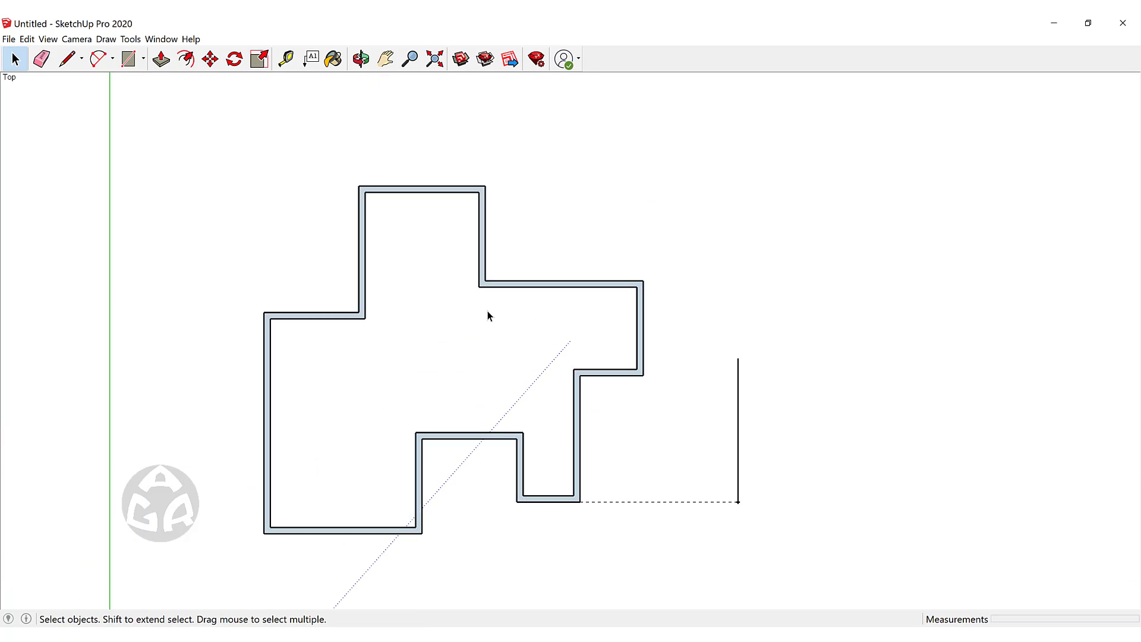
pyautogui.press('t')
pyautogui.scroll(6, 721, 268)
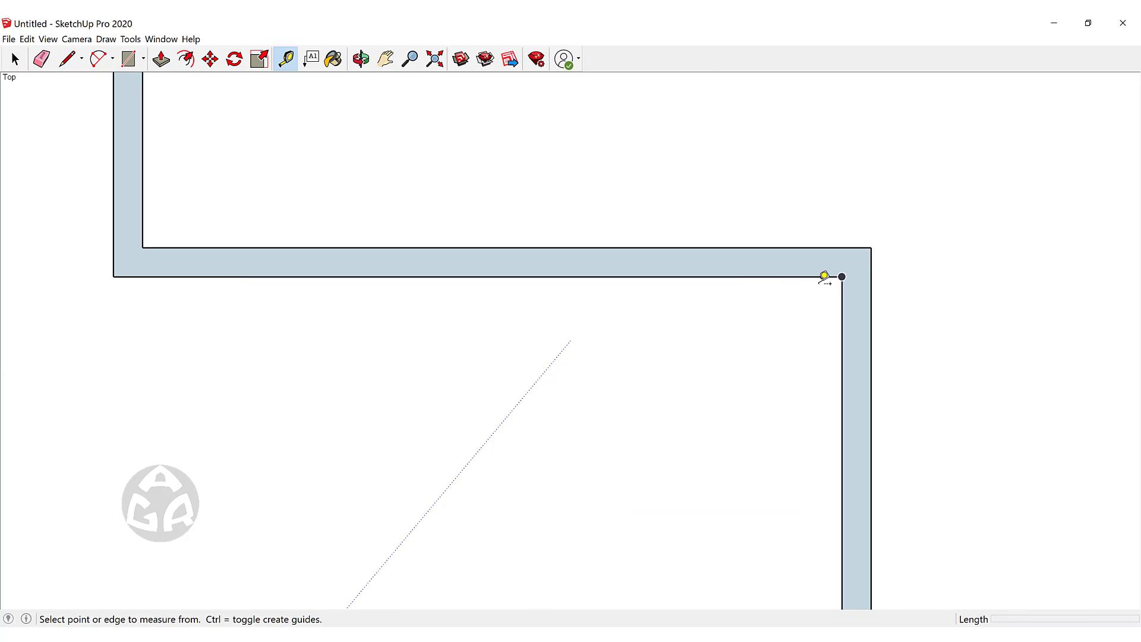
pyautogui.click(868, 270)
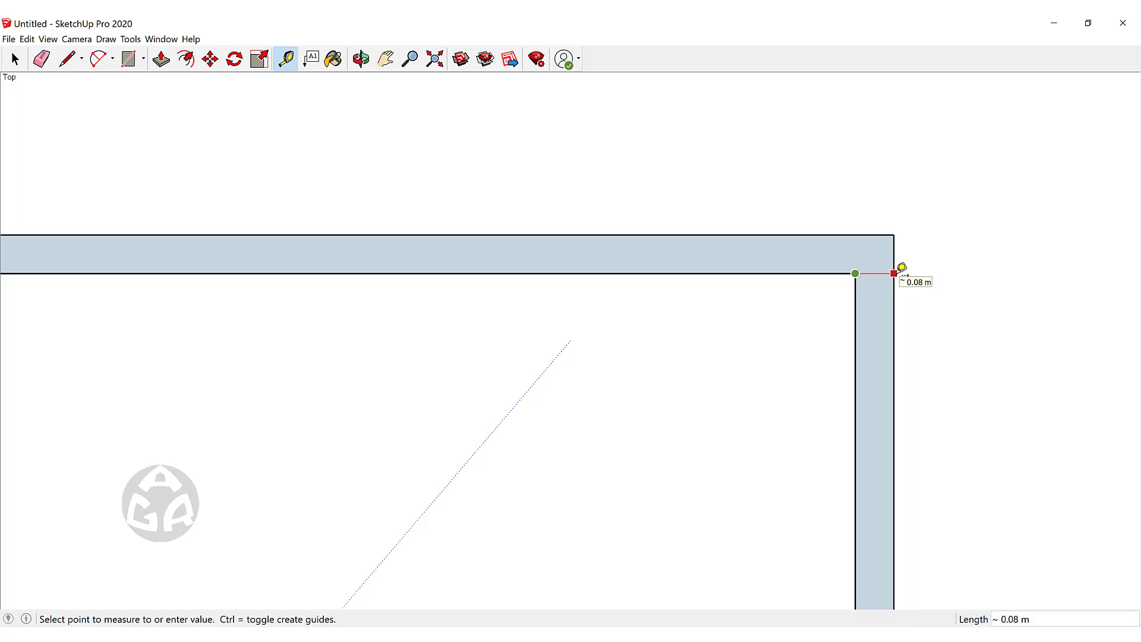
pyautogui.press('space')
pyautogui.scroll(-10, 545, 208)
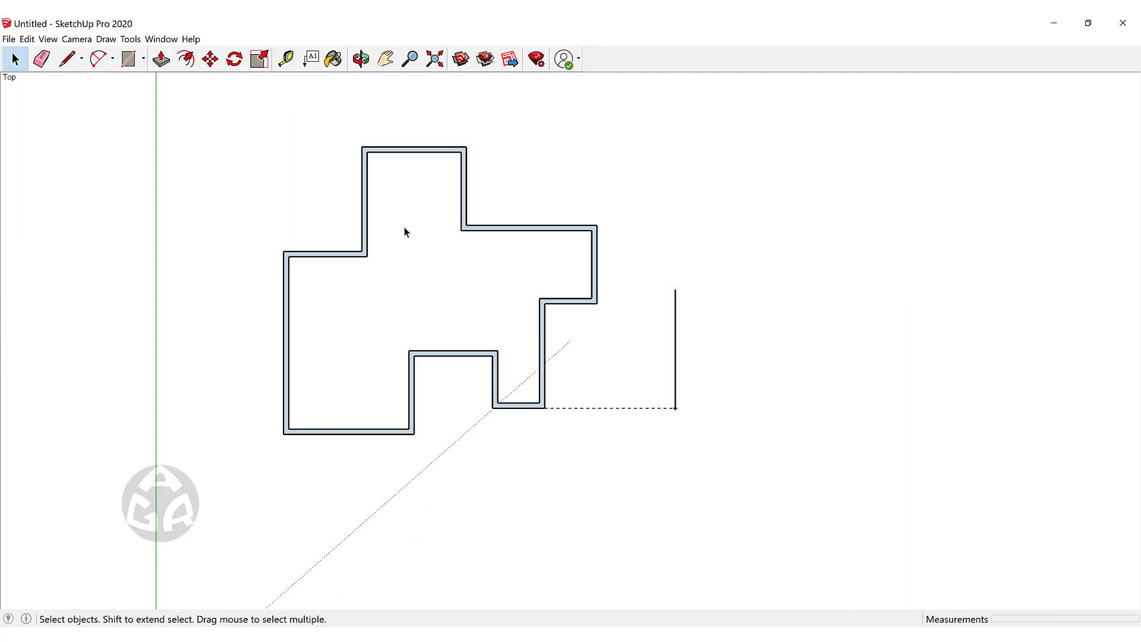
pyautogui.scroll(2, 404, 228)
pyautogui.scroll(-1, 428, 201)
pyautogui.scroll(3, 512, 195)
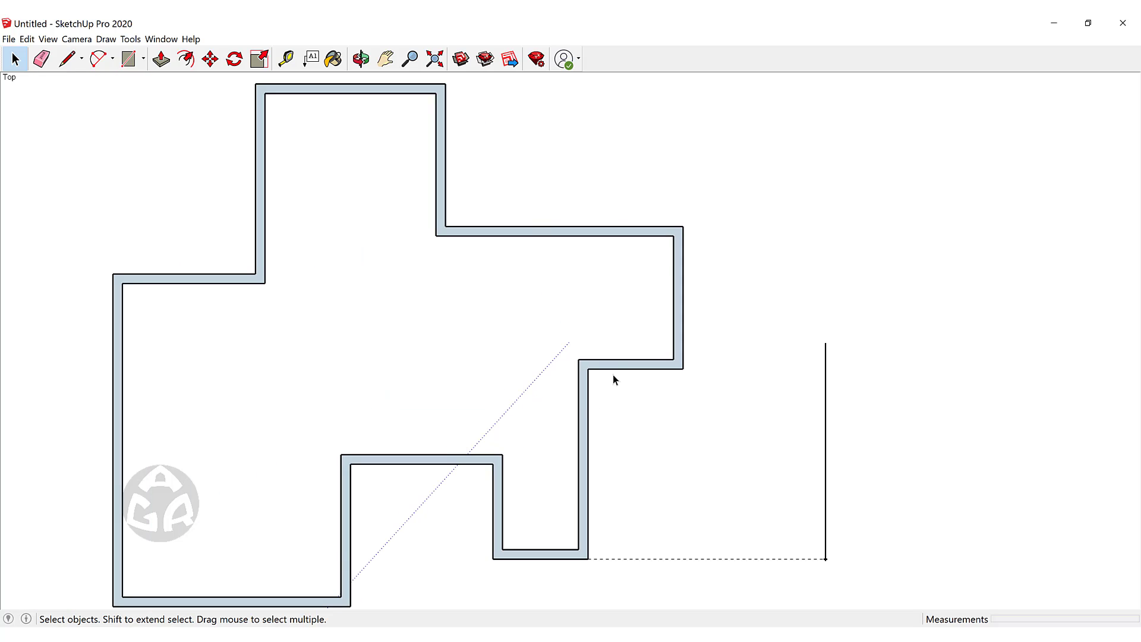
pyautogui.scroll(-5, 618, 220)
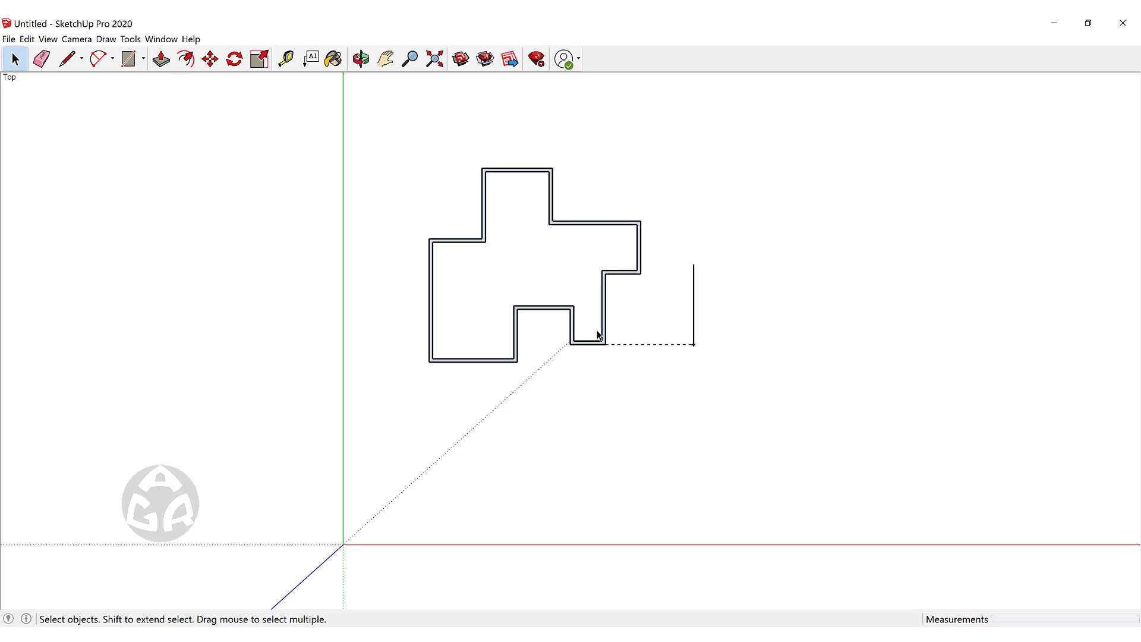
pyautogui.scroll(6, 598, 334)
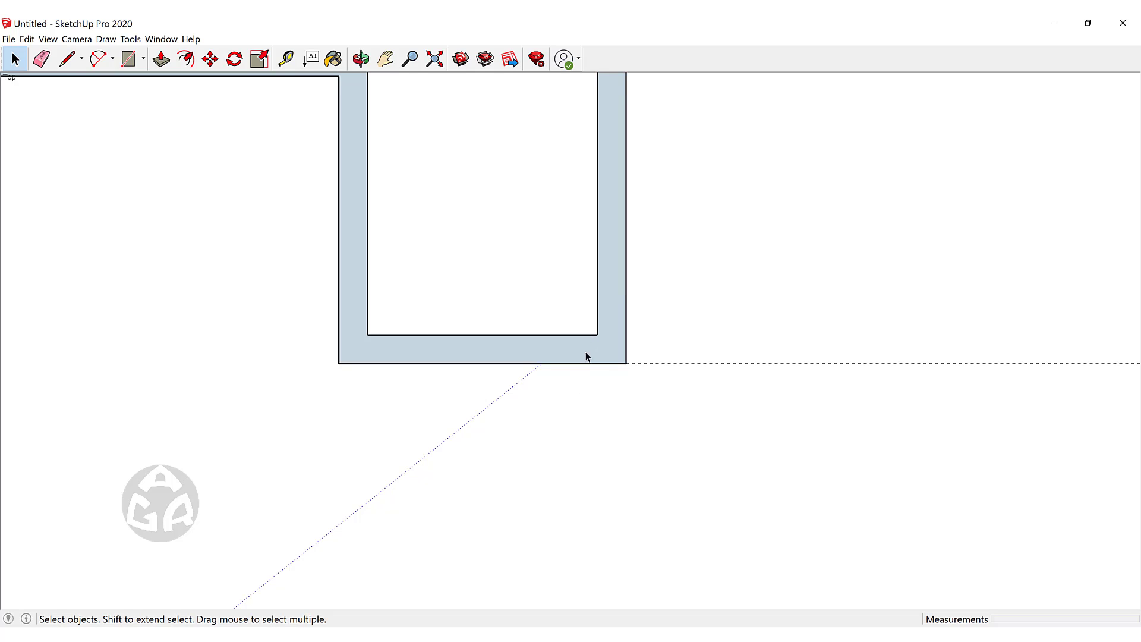
pyautogui.press('t')
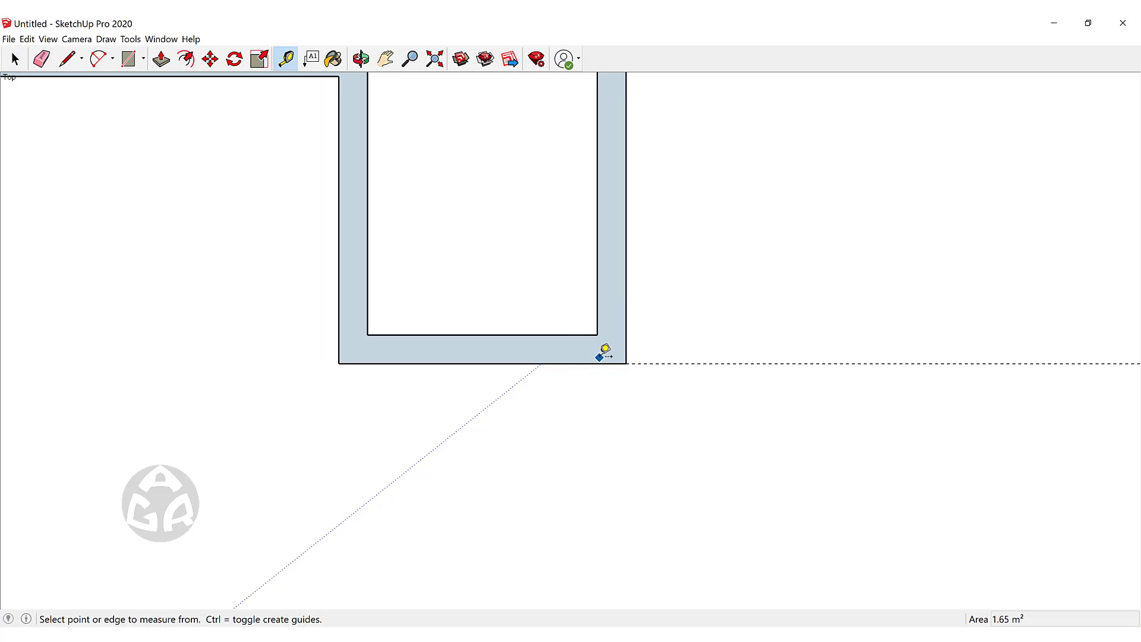
pyautogui.press('space')
pyautogui.scroll(-3, 569, 364)
pyautogui.scroll(-5, 568, 364)
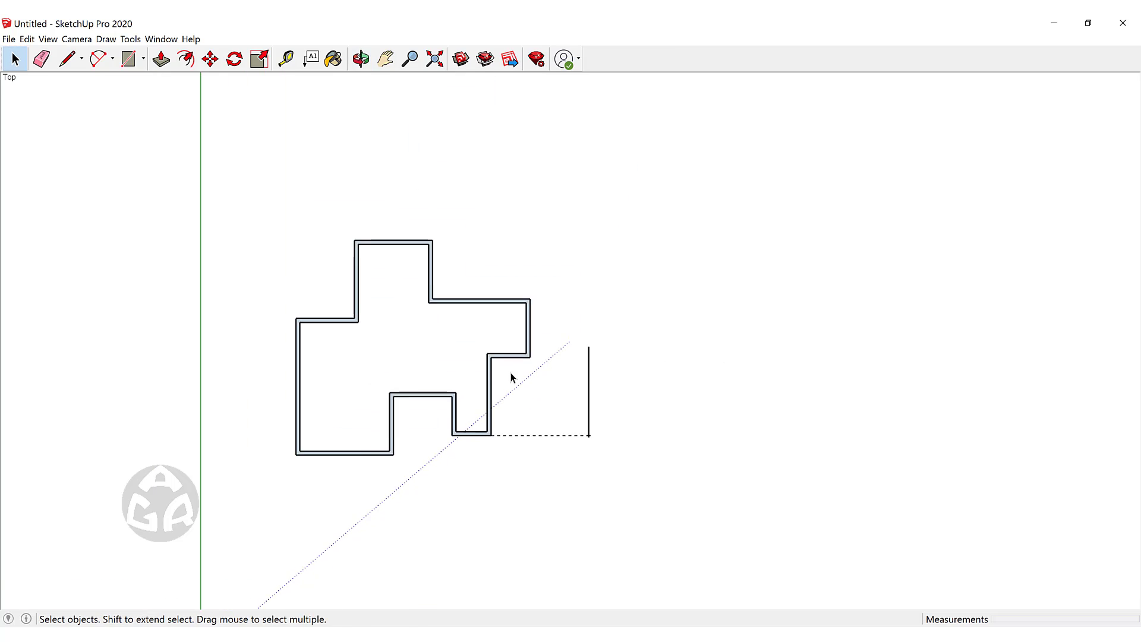
# - Resize the whole model with the Tape Measure tool by setting the wall thickness at the bottom wing's inner right corner to 0.2 m
pyautogui.scroll(3, 505, 371)
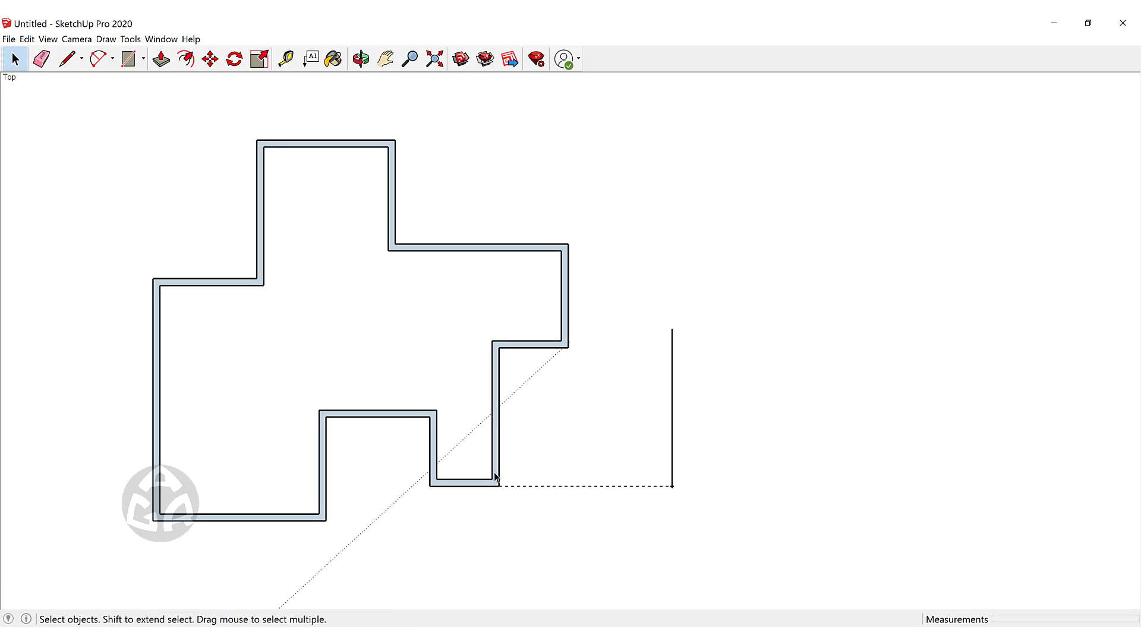
pyautogui.press('t')
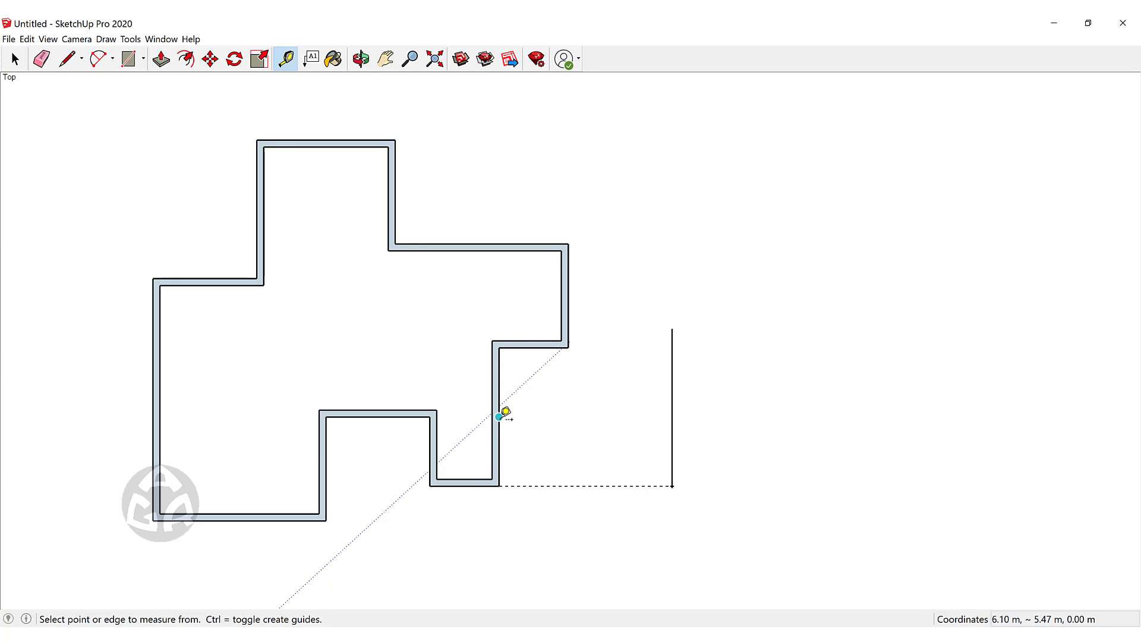
pyautogui.scroll(6, 494, 482)
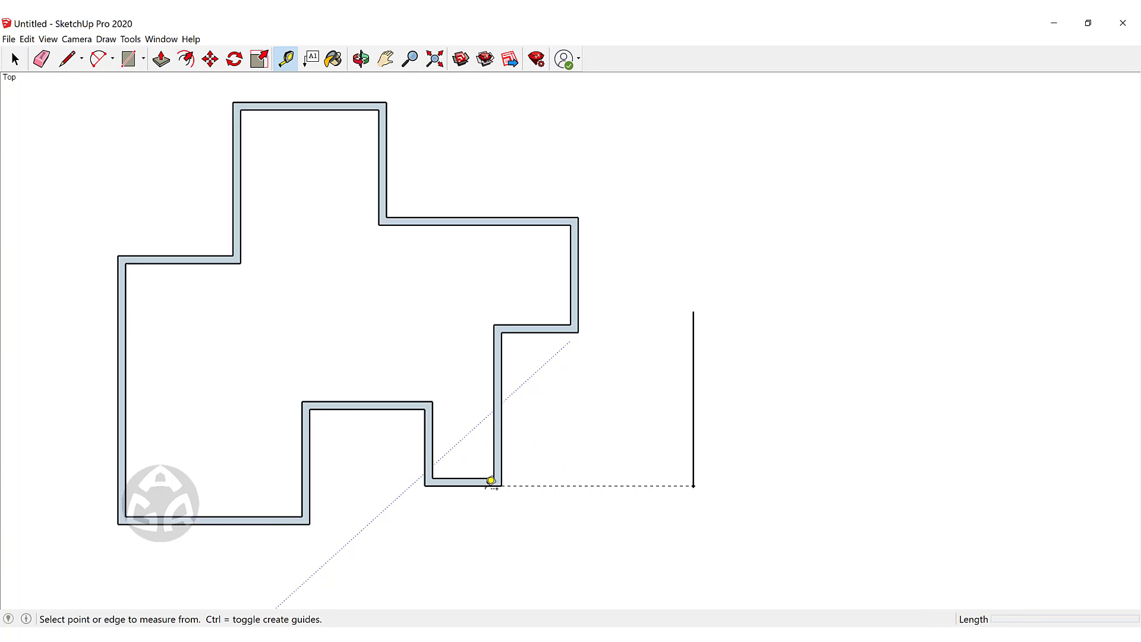
pyautogui.scroll(1, 504, 510)
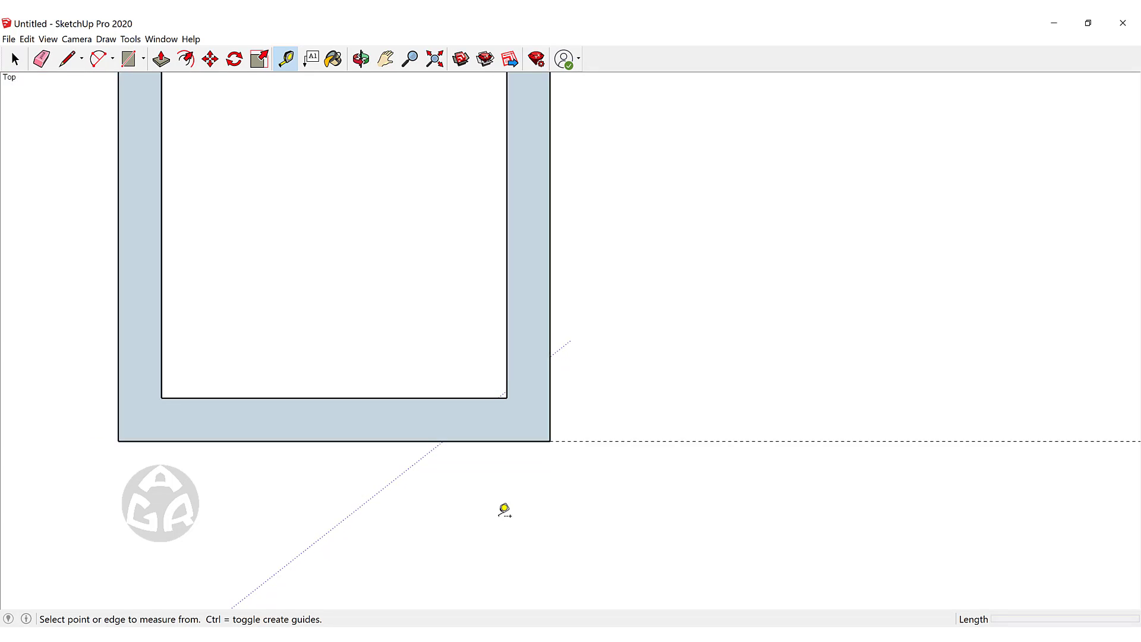
pyautogui.scroll(-1, 503, 508)
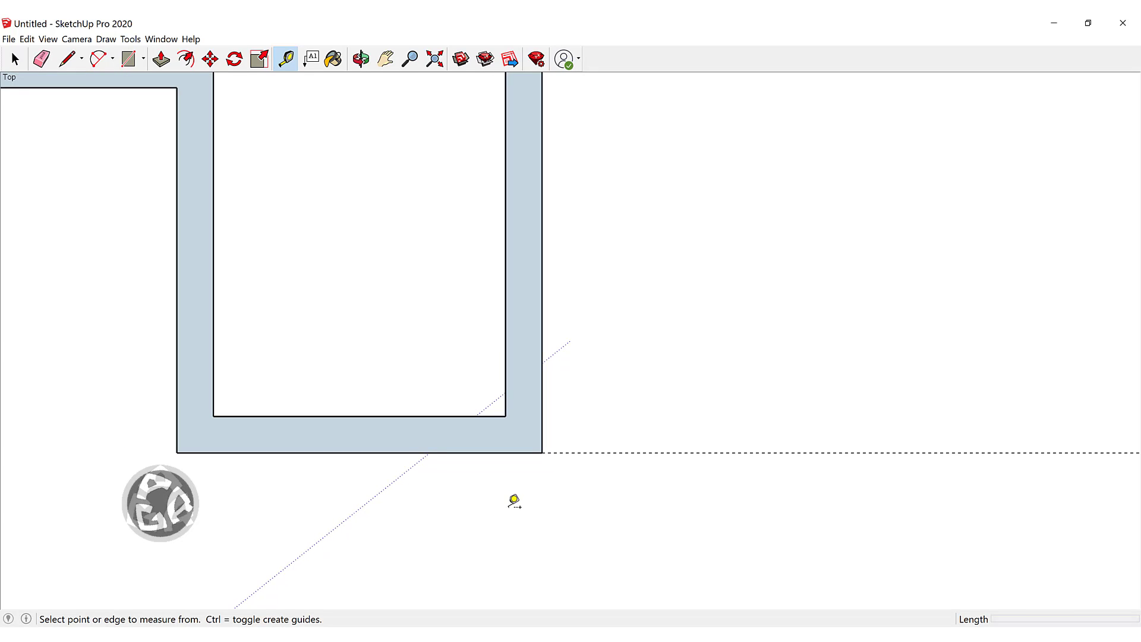
pyautogui.press('ctrl')
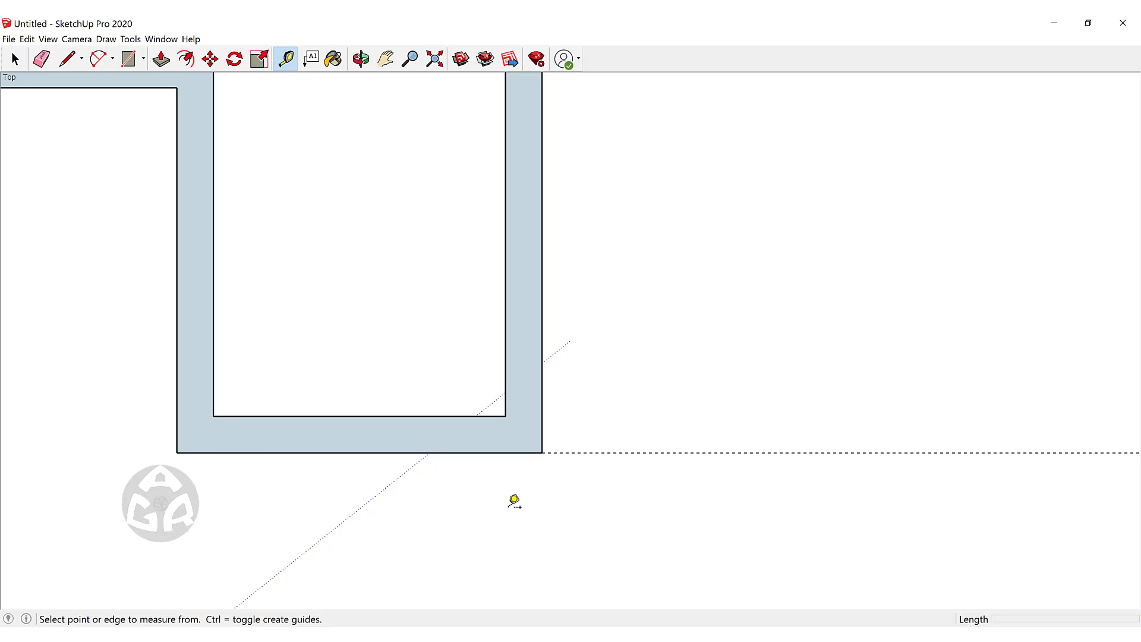
pyautogui.click(506, 452)
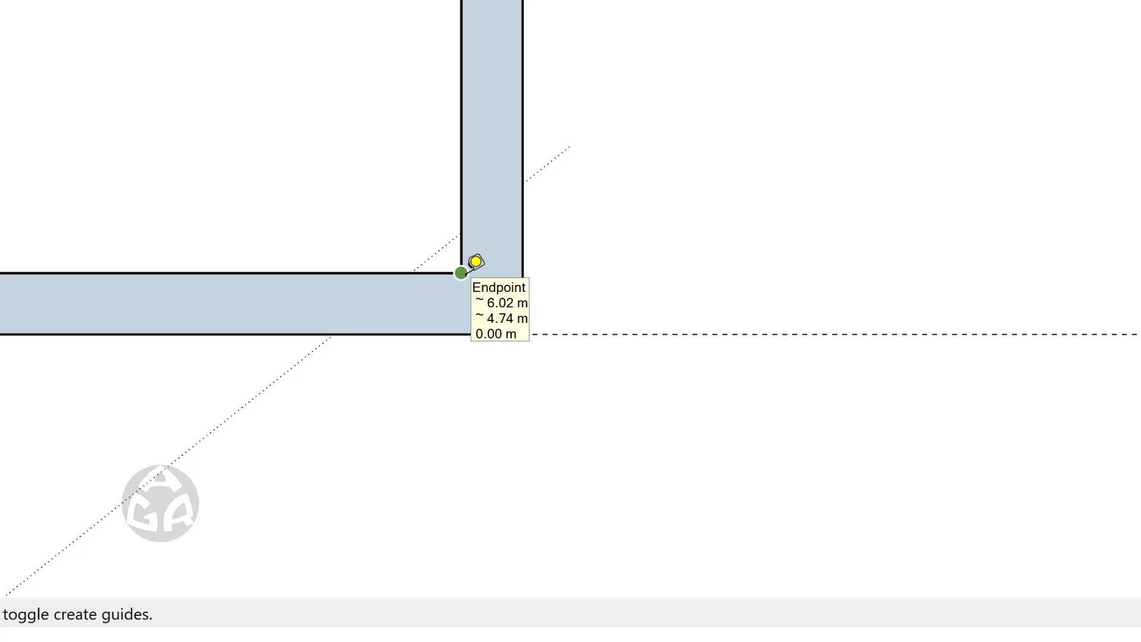
pyautogui.click(460, 272)
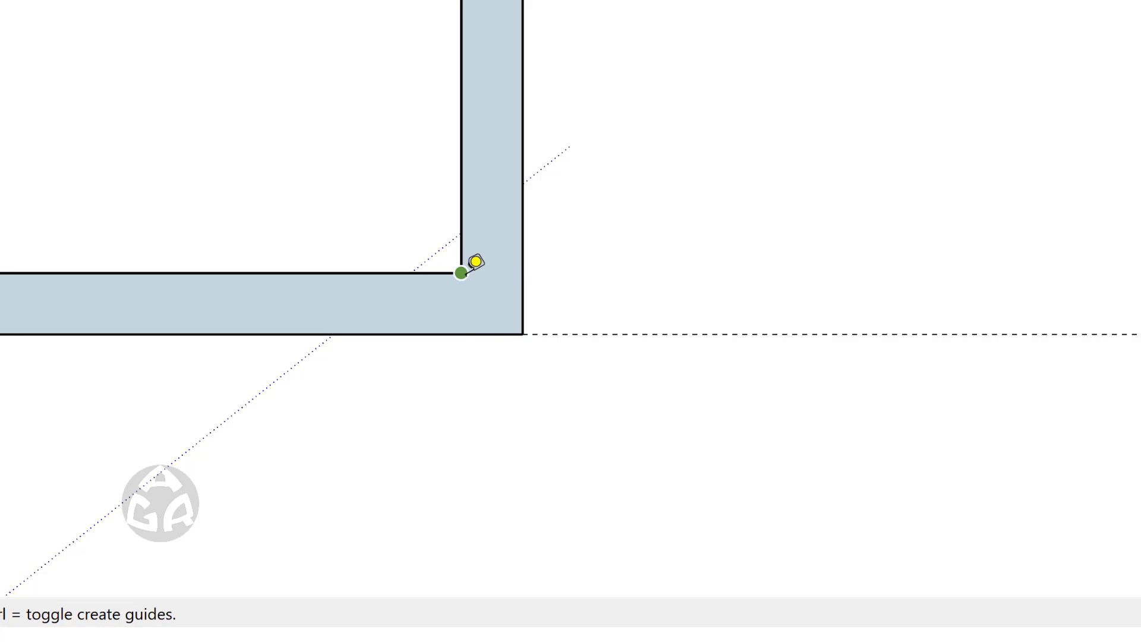
pyautogui.click(523, 273)
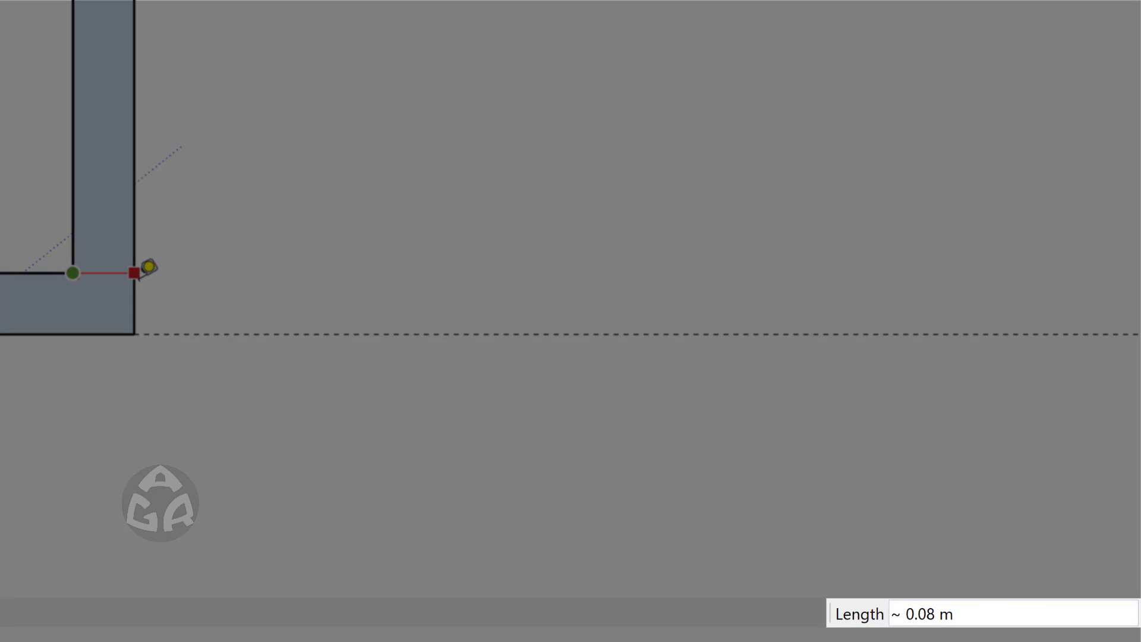
pyautogui.write('.2')
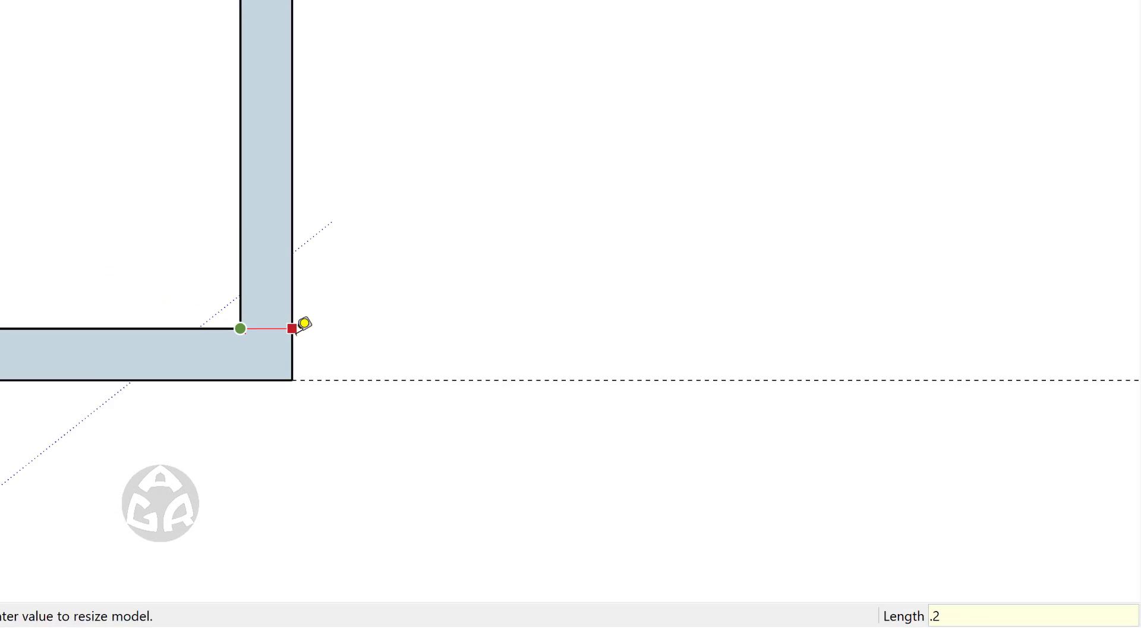
pyautogui.press('Return')
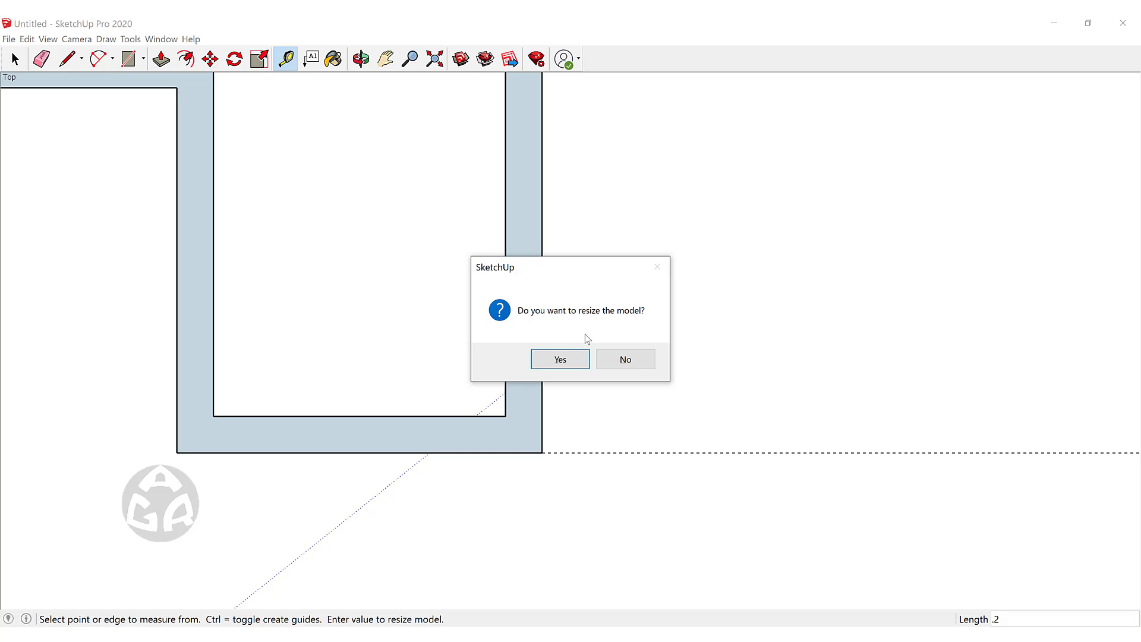
pyautogui.click(572, 360)
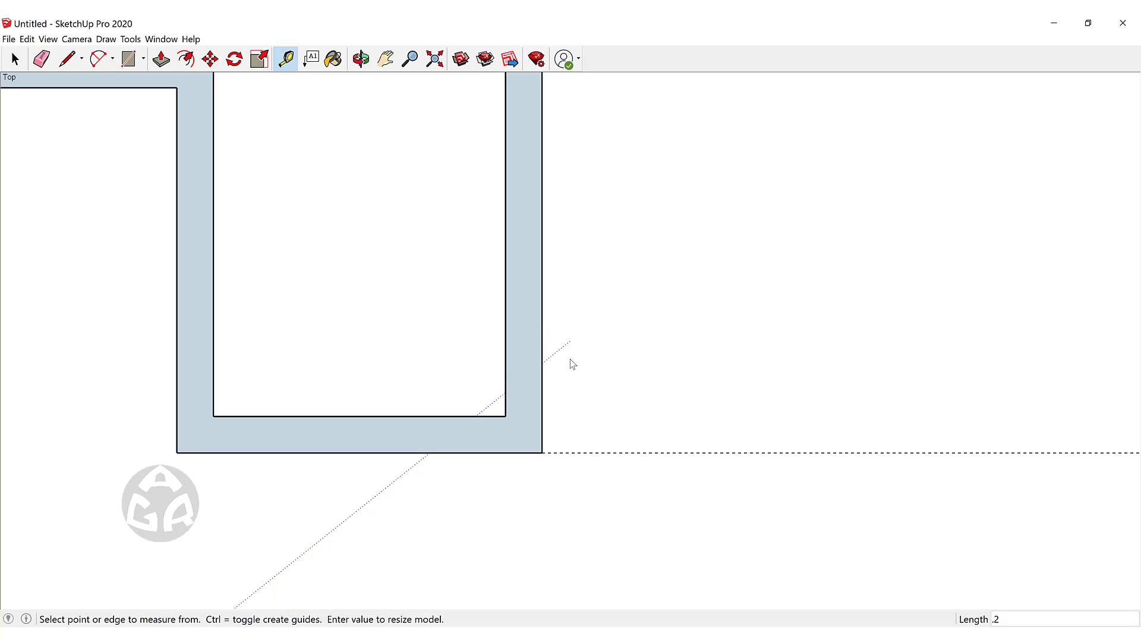
pyautogui.hotkey('shift', 'z')
pyautogui.press('space')
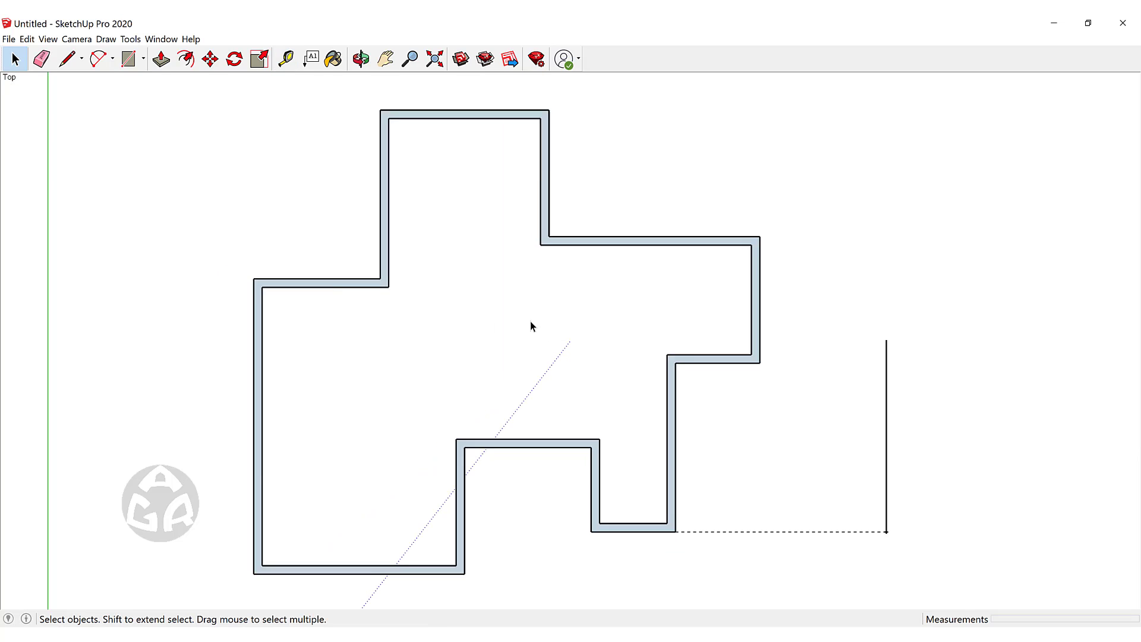
# - Measure the thickness of the bottom wing's right wall and its bottom wall
pyautogui.scroll(-3, 523, 309)
pyautogui.scroll(6, 588, 383)
pyautogui.press('t')
pyautogui.scroll(2, 623, 406)
pyautogui.click(581, 433)
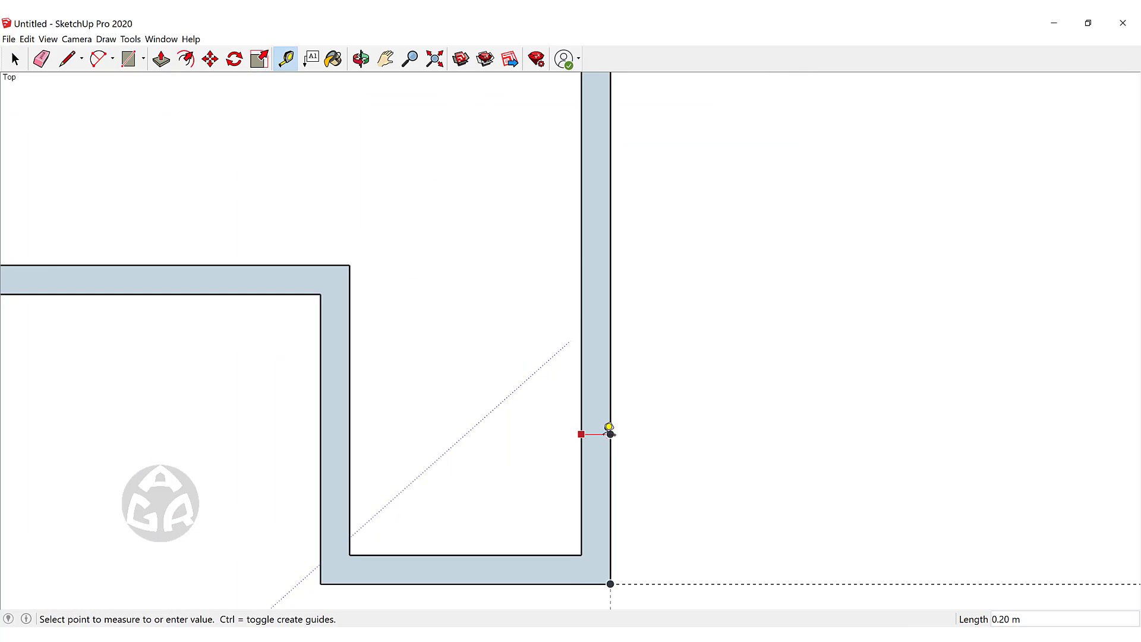
pyautogui.click(612, 433)
pyautogui.scroll(-2, 543, 357)
pyautogui.click(517, 488)
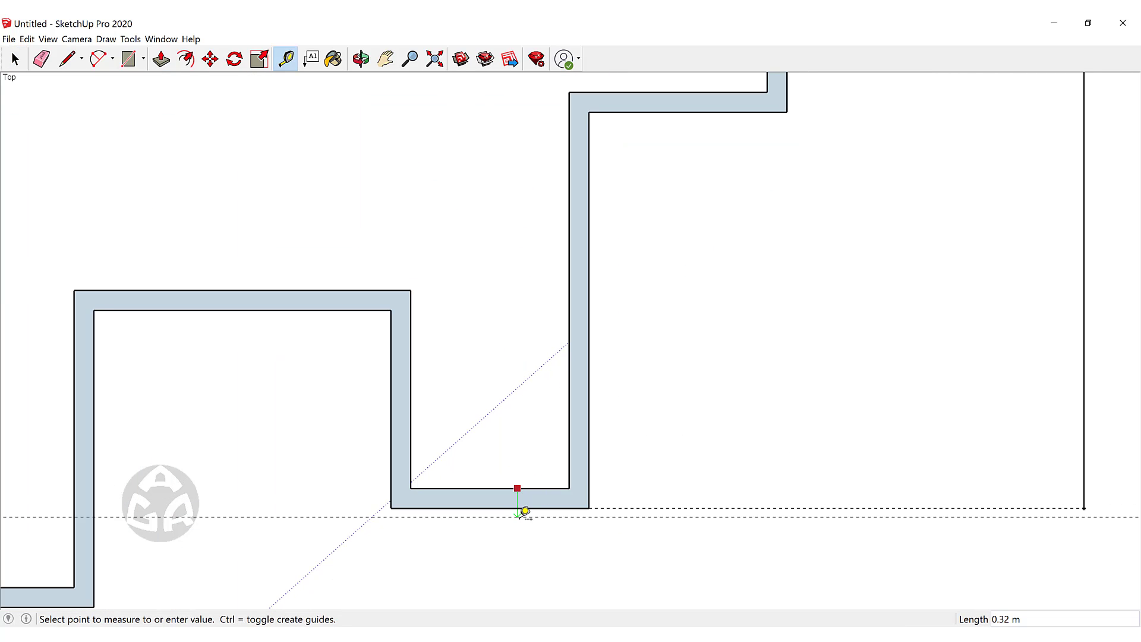
pyautogui.press('space')
# - Measure the outer width of the plan's bottom wing between its two lower corners
pyautogui.scroll(-7, 575, 357)
pyautogui.keyDown('shift'); pyautogui.moveTo(580, 276); pyautogui.dragTo(574, 351, button='middle'); pyautogui.keyUp('shift')
pyautogui.scroll(3, 561, 314)
pyautogui.press('t')
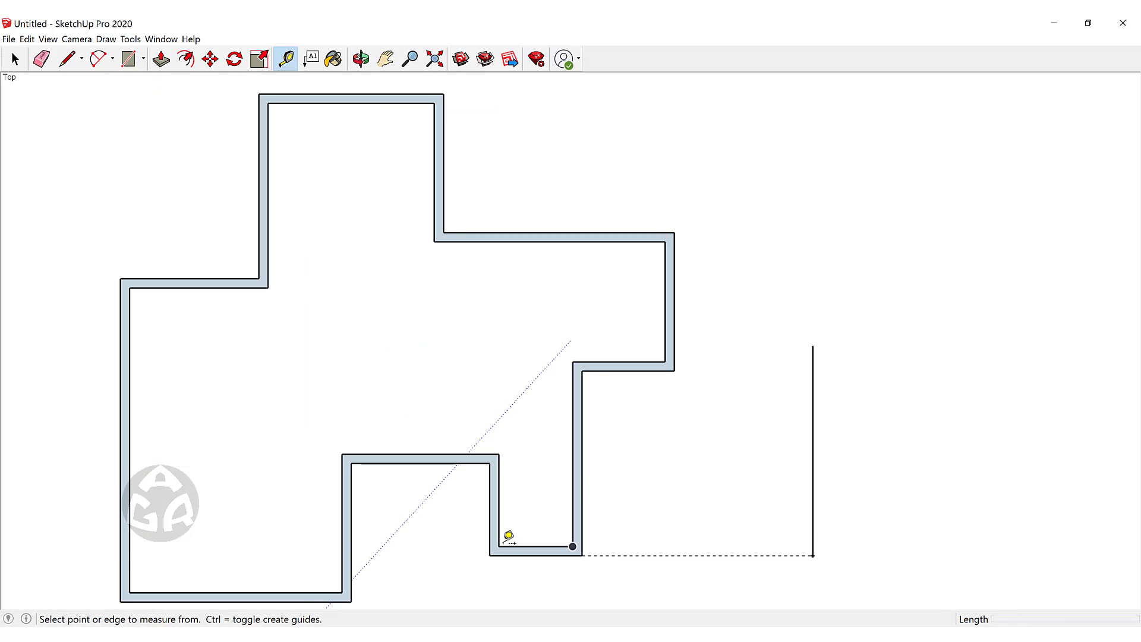
pyautogui.click(490, 555)
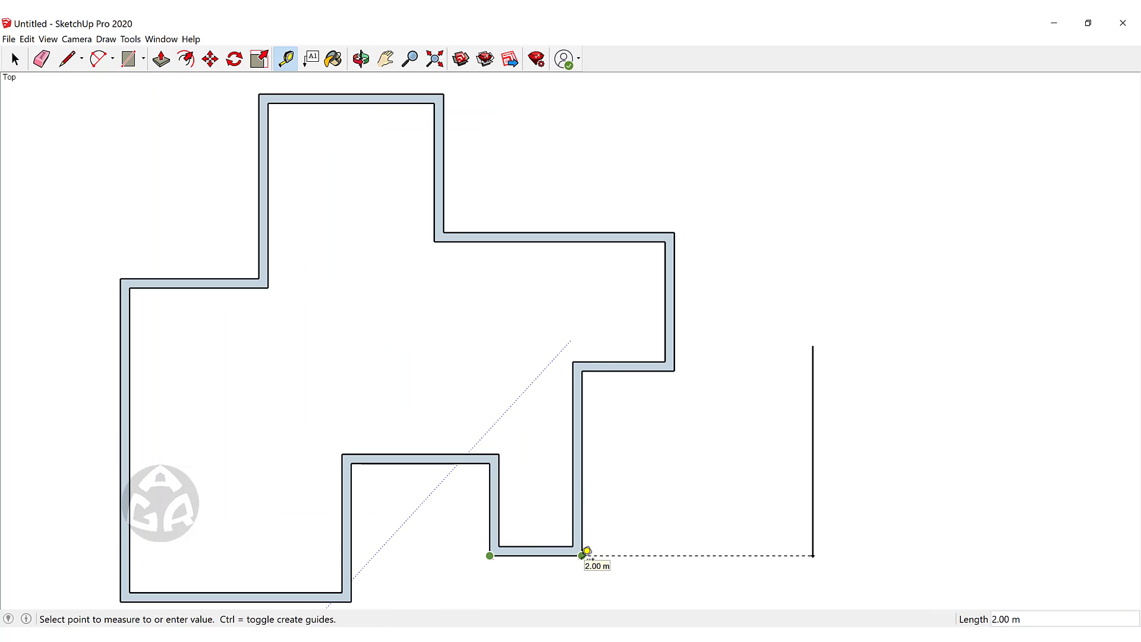
pyautogui.press('space')
# - Select all connected geometry of the wall plan and make it a group
pyautogui.scroll(-5, 410, 364)
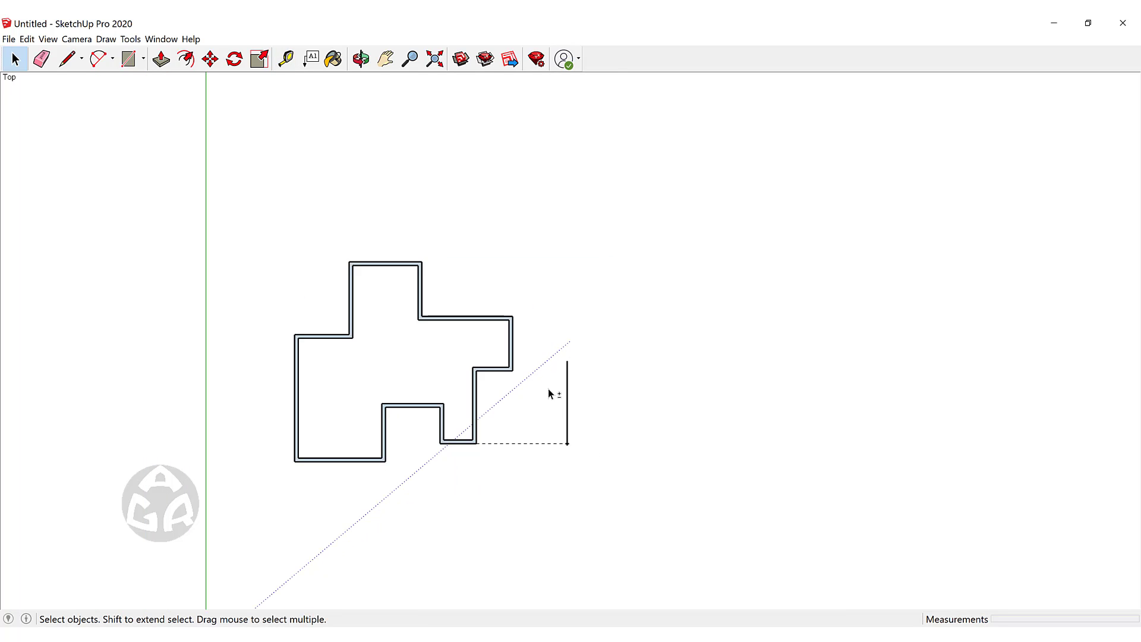
pyautogui.keyDown('shift'); pyautogui.moveTo(547, 394); pyautogui.dragTo(476, 313, button='middle'); pyautogui.keyUp('shift')
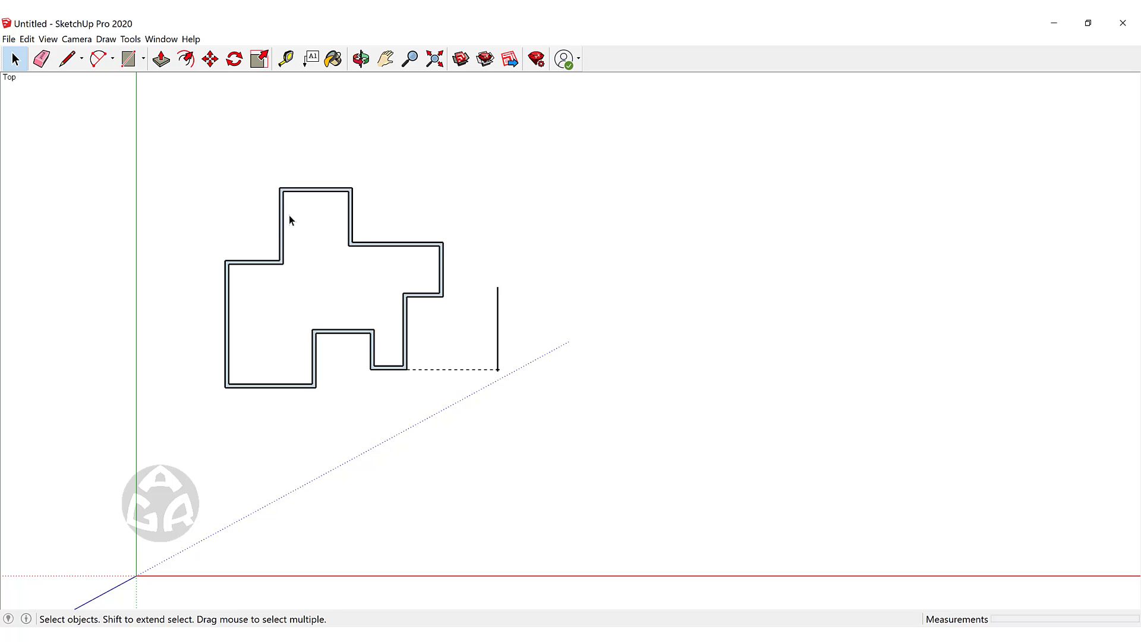
pyautogui.tripleClick(323, 192)
pyautogui.scroll(3, 270, 262)
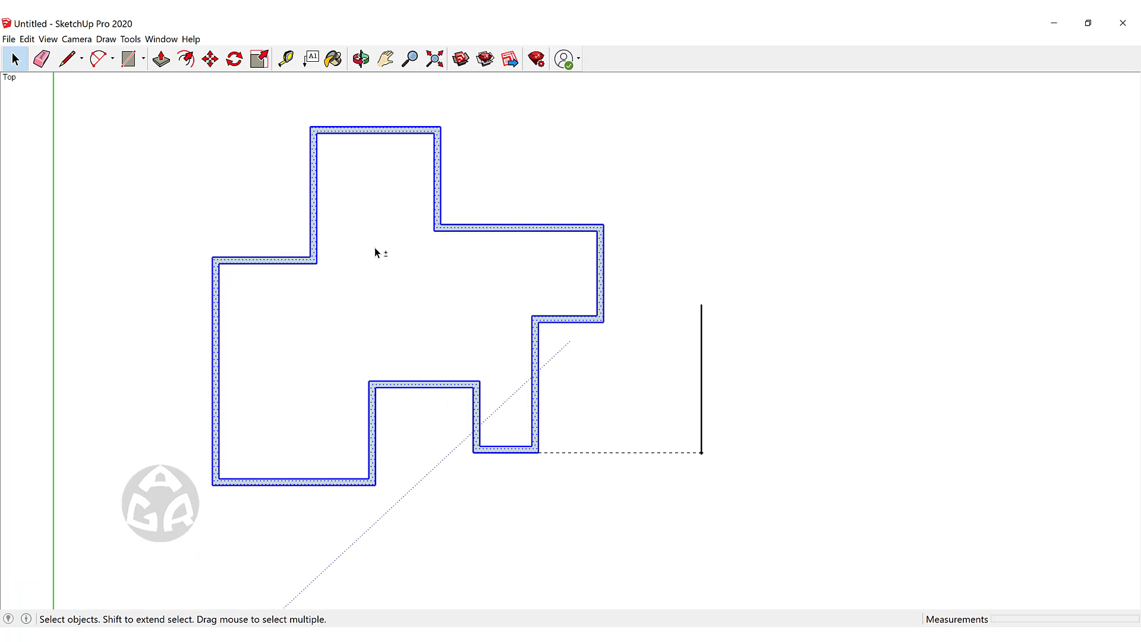
pyautogui.keyDown('shift'); pyautogui.moveTo(387, 256); pyautogui.dragTo(417, 285, button='middle'); pyautogui.keyUp('shift')
pyautogui.scroll(1, 437, 293)
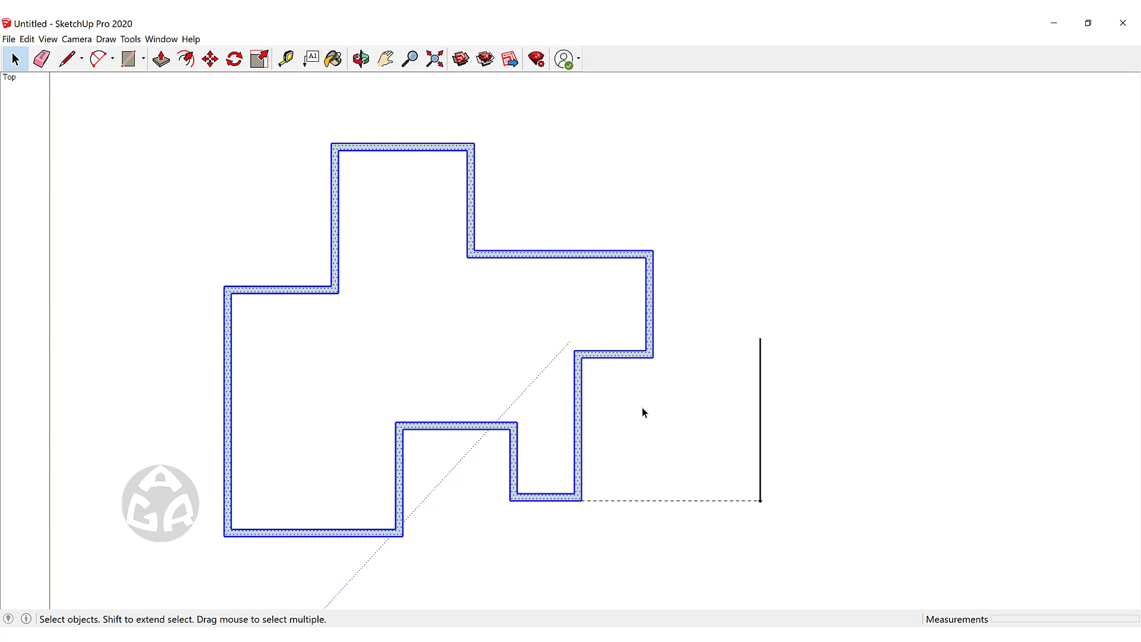
pyautogui.hotkey('ctrl', 'g')
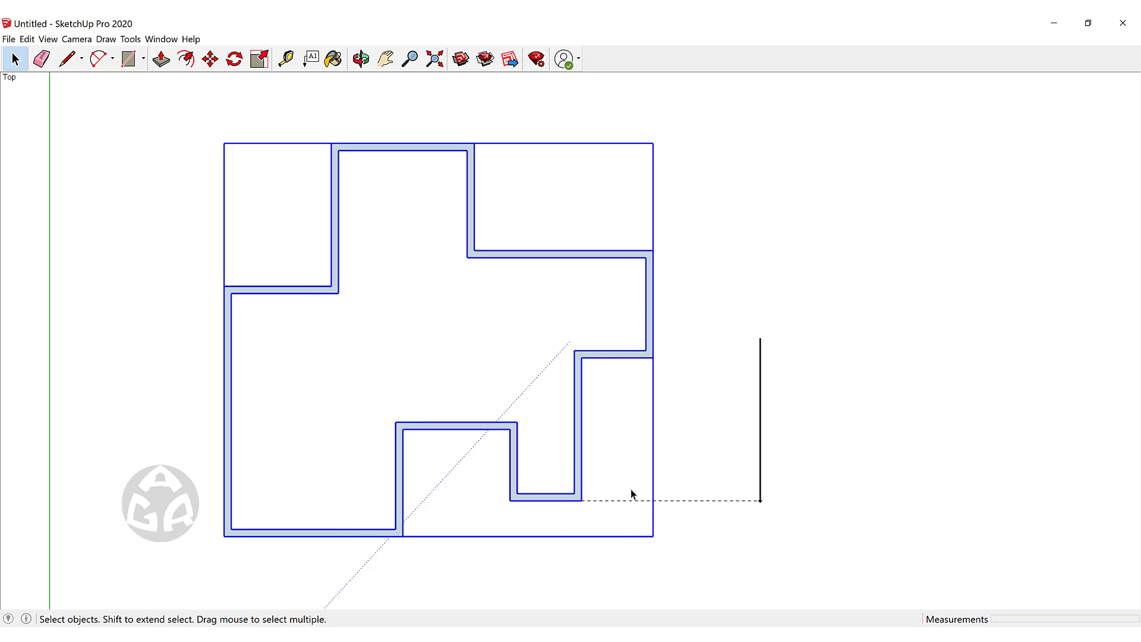
# - Copy the wall group about 17 m along the red axis, beyond the vertical line, and deselect it
pyautogui.press('m')
pyautogui.click(420, 396)
pyautogui.press('ctrl')
pyautogui.scroll(-4, 776, 359)
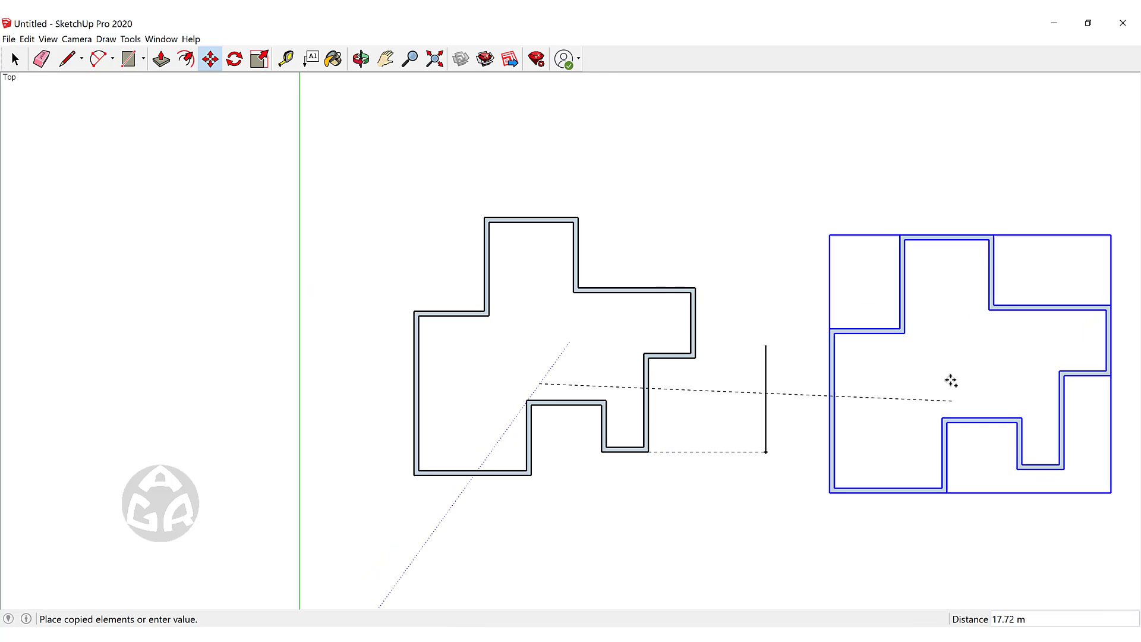
pyautogui.click(941, 382)
pyautogui.press('space')
pyautogui.click(701, 431)
pyautogui.keyDown('shift'); pyautogui.moveTo(654, 443); pyautogui.dragTo(396, 444, button='middle'); pyautogui.keyUp('shift')
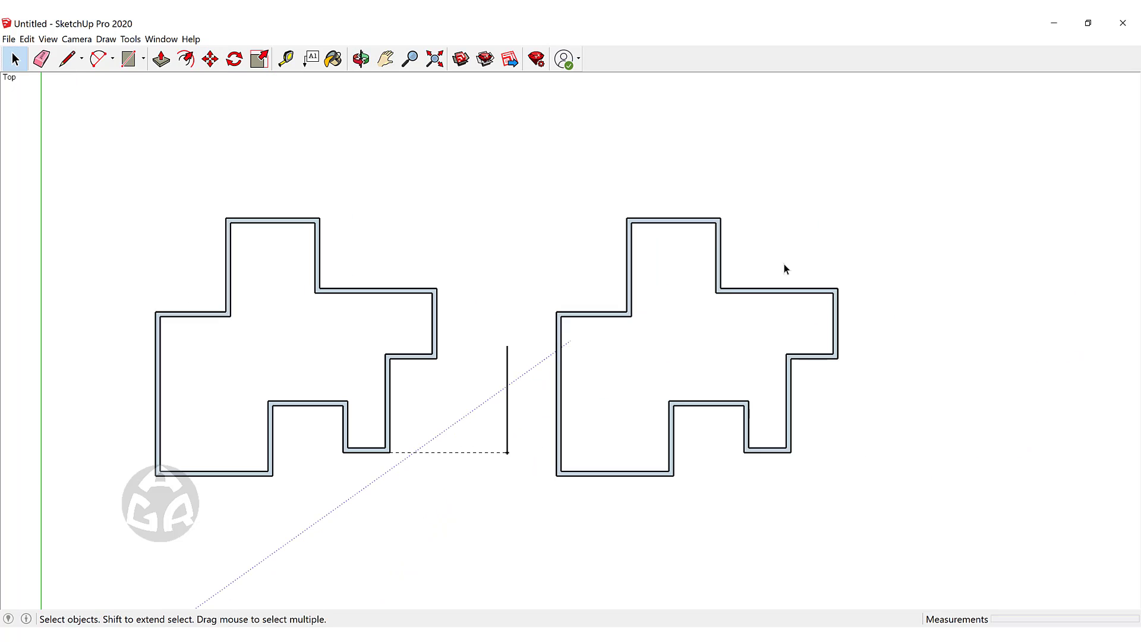
# - Scale the copied wall group down uniformly to about a third of its size and deselect it
pyautogui.click(734, 291)
pyautogui.press('s')
pyautogui.moveTo(838, 347); pyautogui.dragTo(648, 369)
pyautogui.press('space')
pyautogui.click(778, 371)
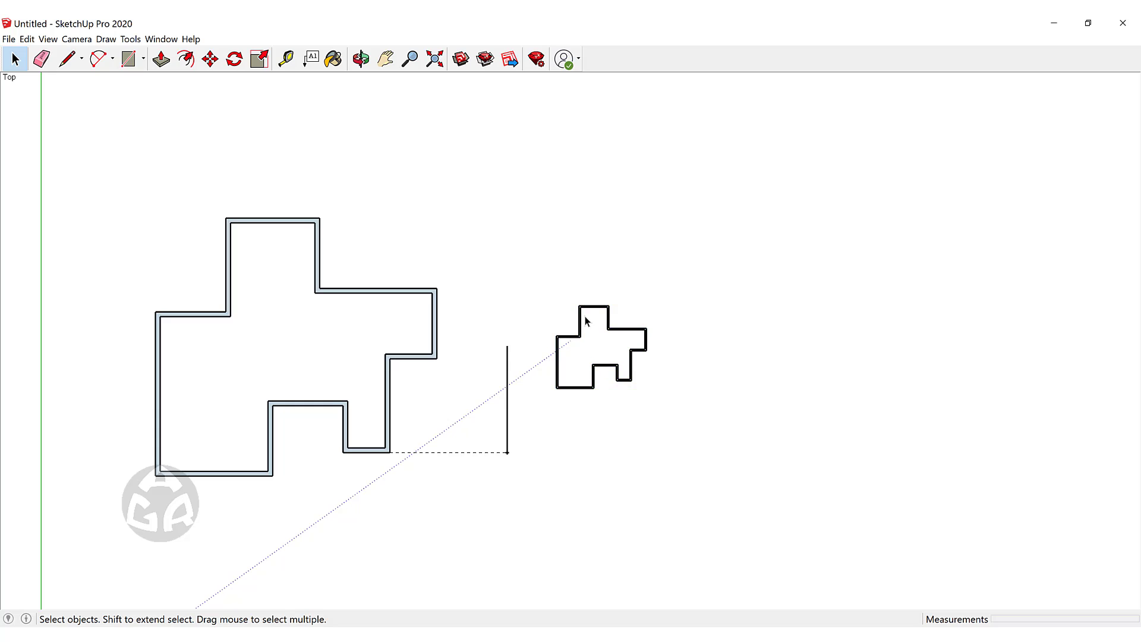
# - Measure the wall thickness of the scaled-down copy on its bottom wing's right wall
pyautogui.scroll(2, 585, 321)
pyautogui.scroll(-2, 625, 328)
pyautogui.scroll(2, 597, 358)
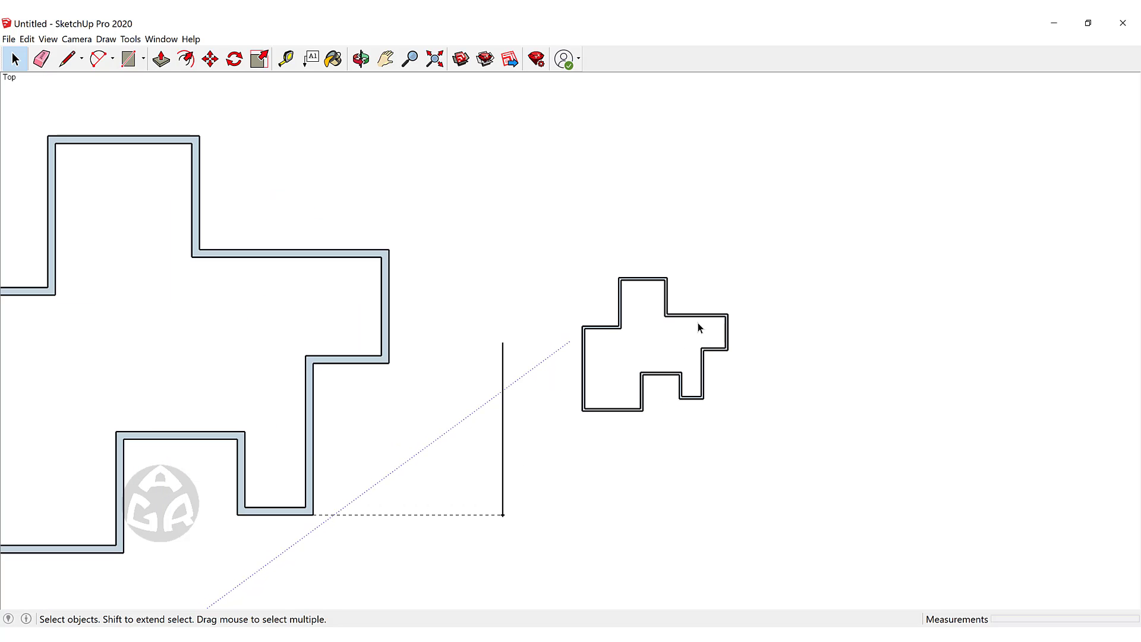
pyautogui.scroll(-2, 238, 274)
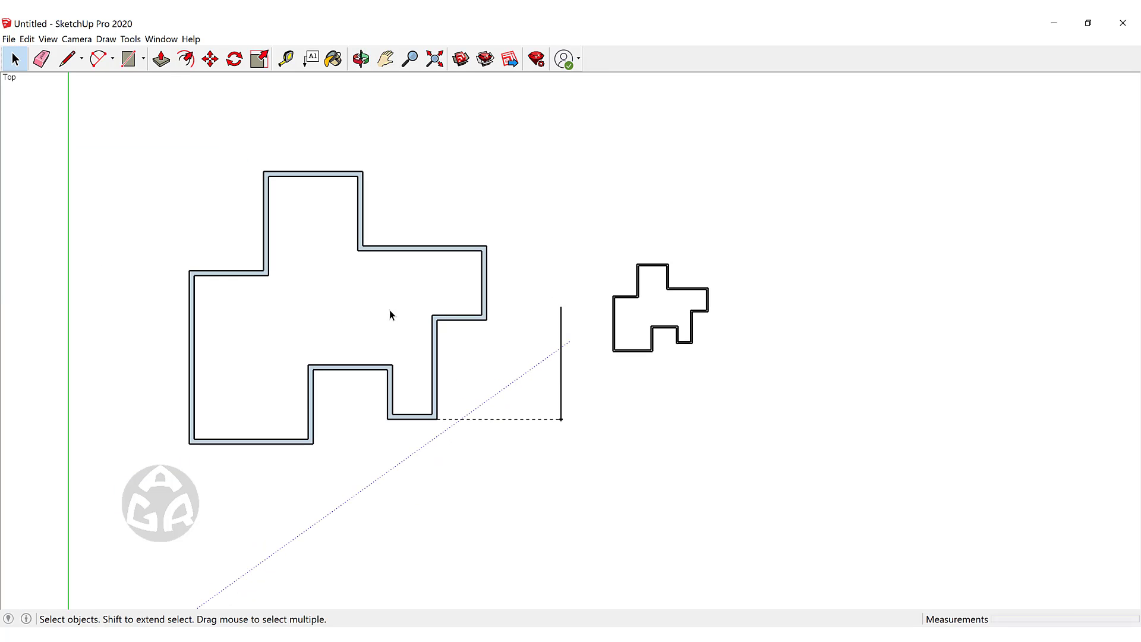
pyautogui.scroll(4, 710, 330)
pyautogui.press('t')
pyautogui.scroll(3, 657, 380)
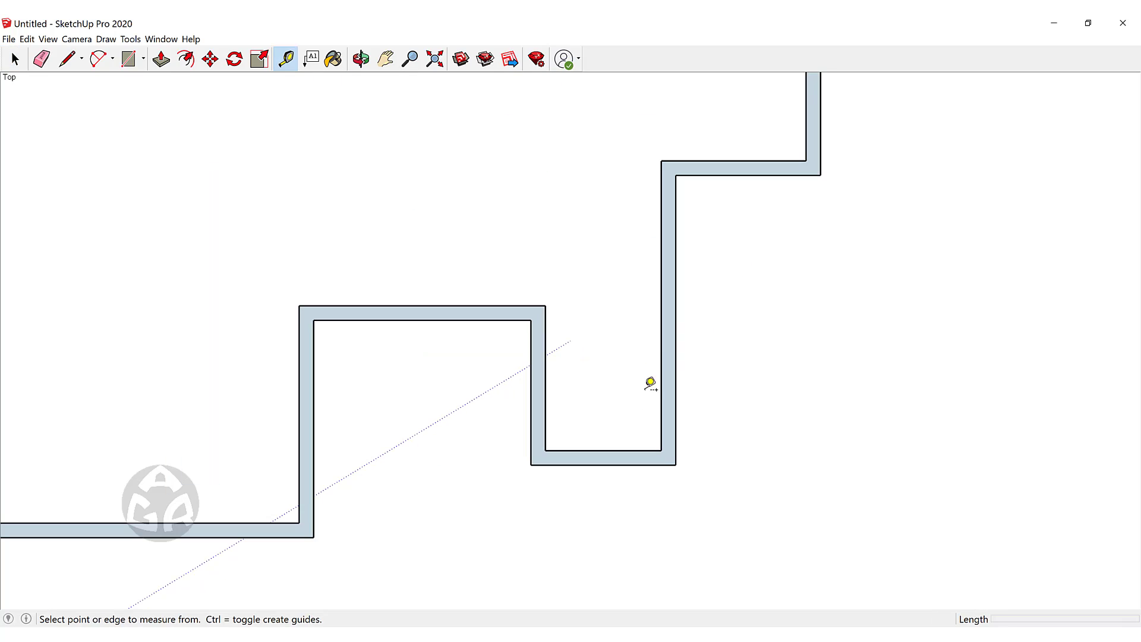
pyautogui.click(661, 378)
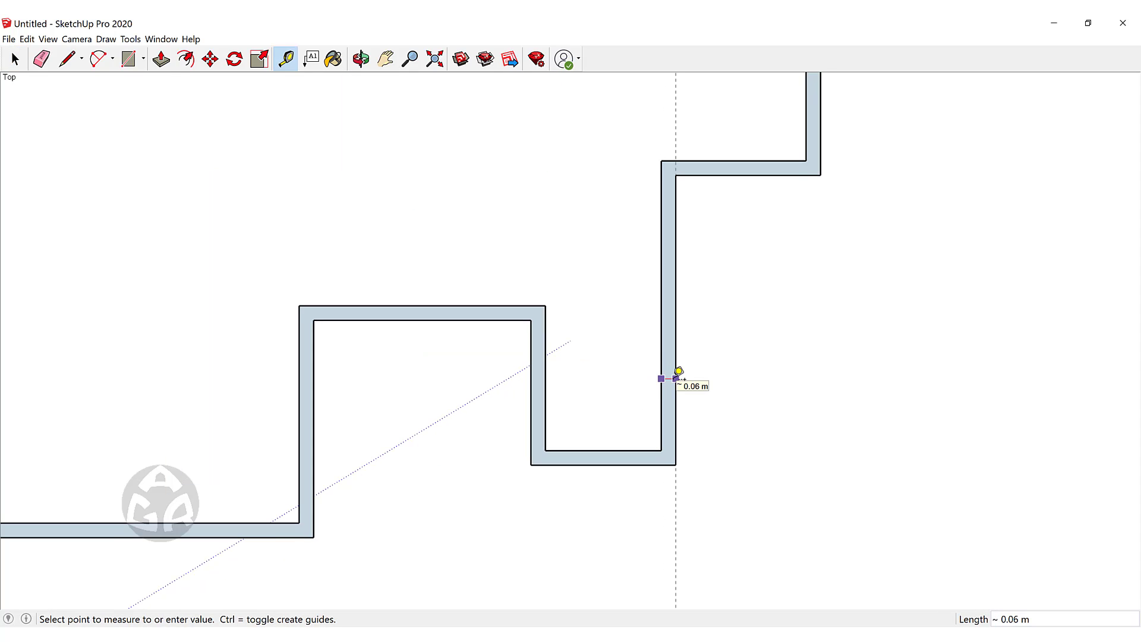
pyautogui.press('Escape')
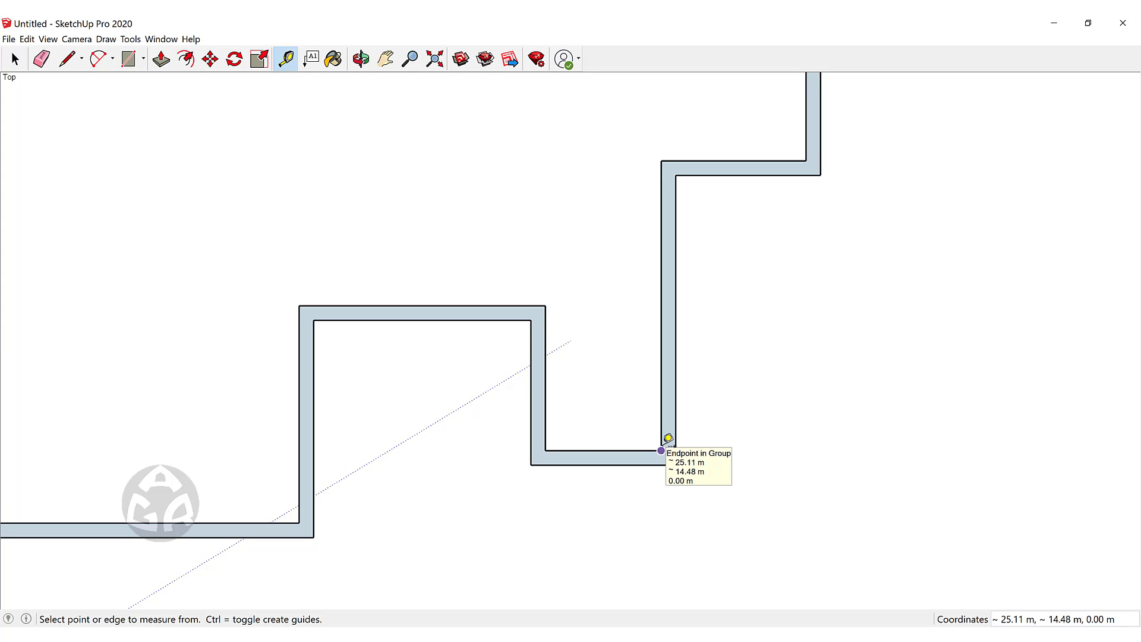
pyautogui.scroll(-3, 667, 443)
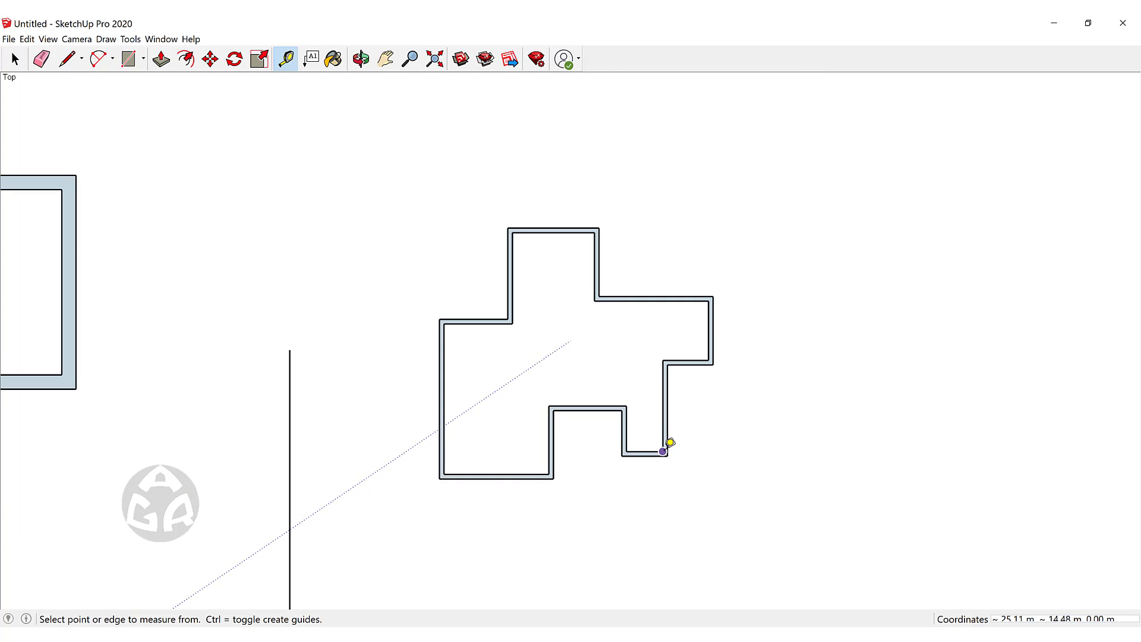
# - Measure across the right wall of the scaled-down copy's bottom wing and resize the whole model to make that thickness 0.2 m
pyautogui.scroll(4, 666, 444)
pyautogui.click(658, 451)
pyautogui.click(681, 451)
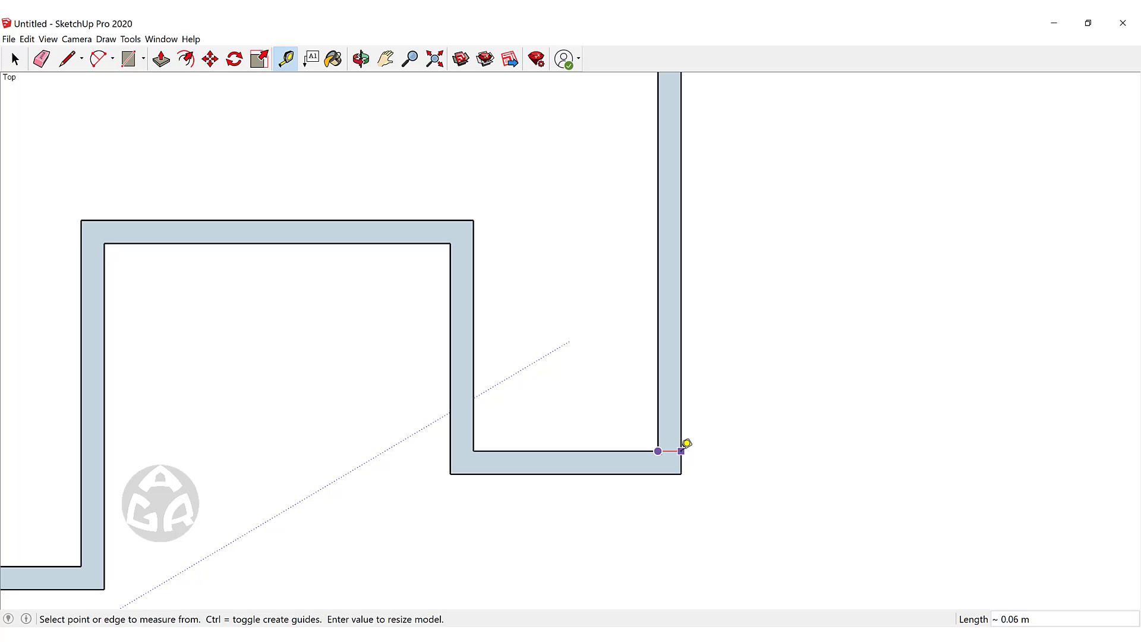
pyautogui.write('.2')
pyautogui.press('Return')
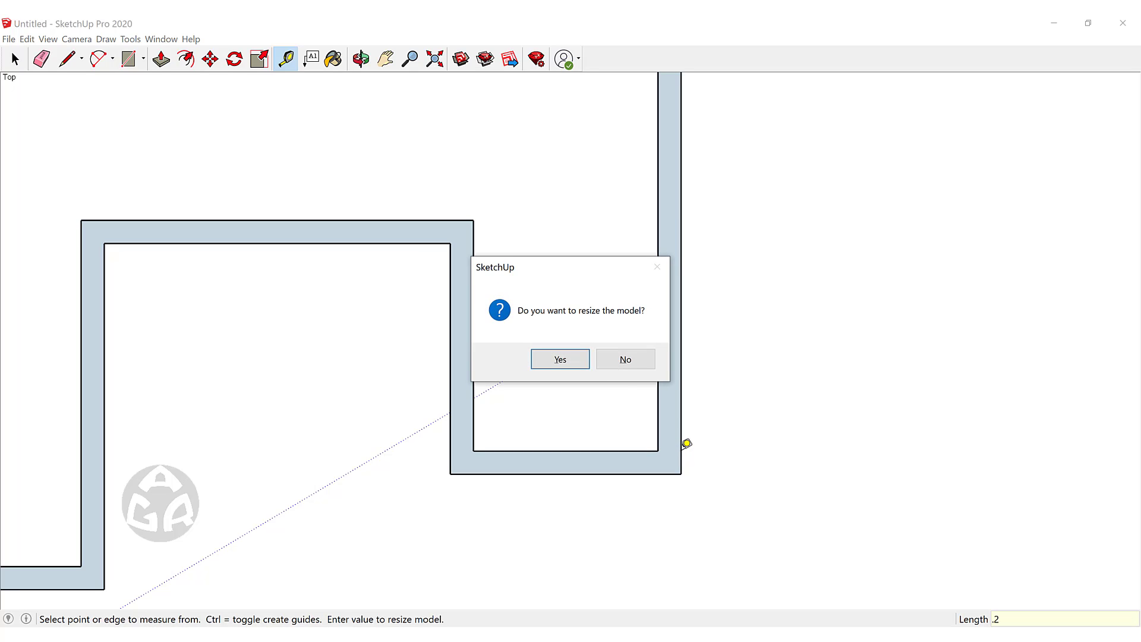
pyautogui.click(572, 359)
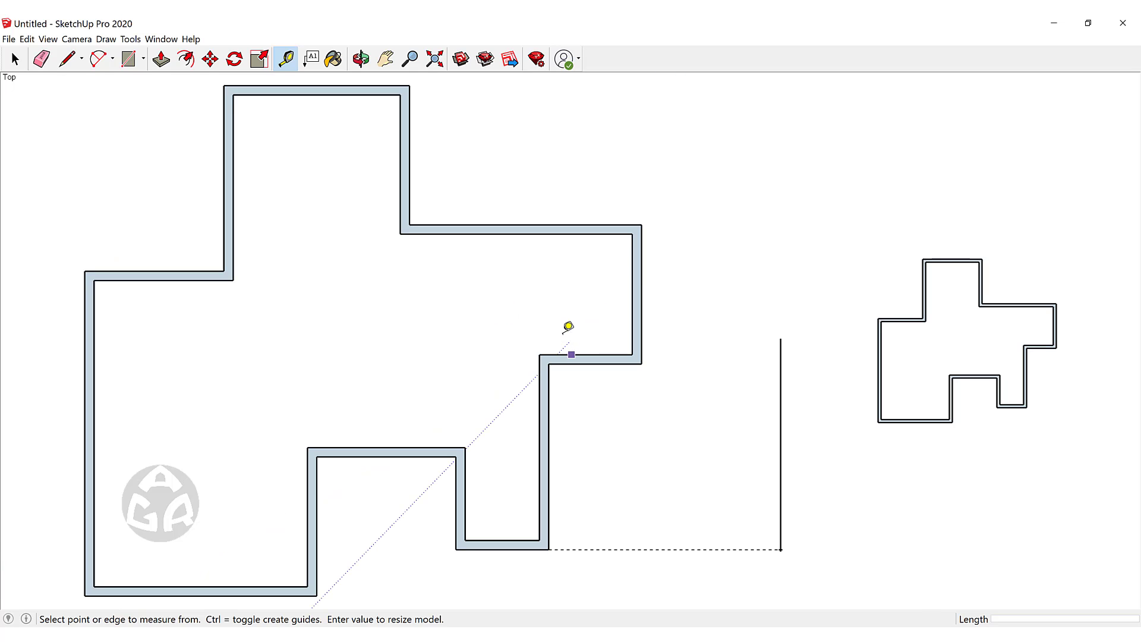
# - Measure the copied plan's wall thickness at the recessed wall on its bottom side
pyautogui.press('space')
pyautogui.scroll(-2, 570, 334)
pyautogui.scroll(13, 925, 369)
pyautogui.press('t')
pyautogui.scroll(4, 881, 366)
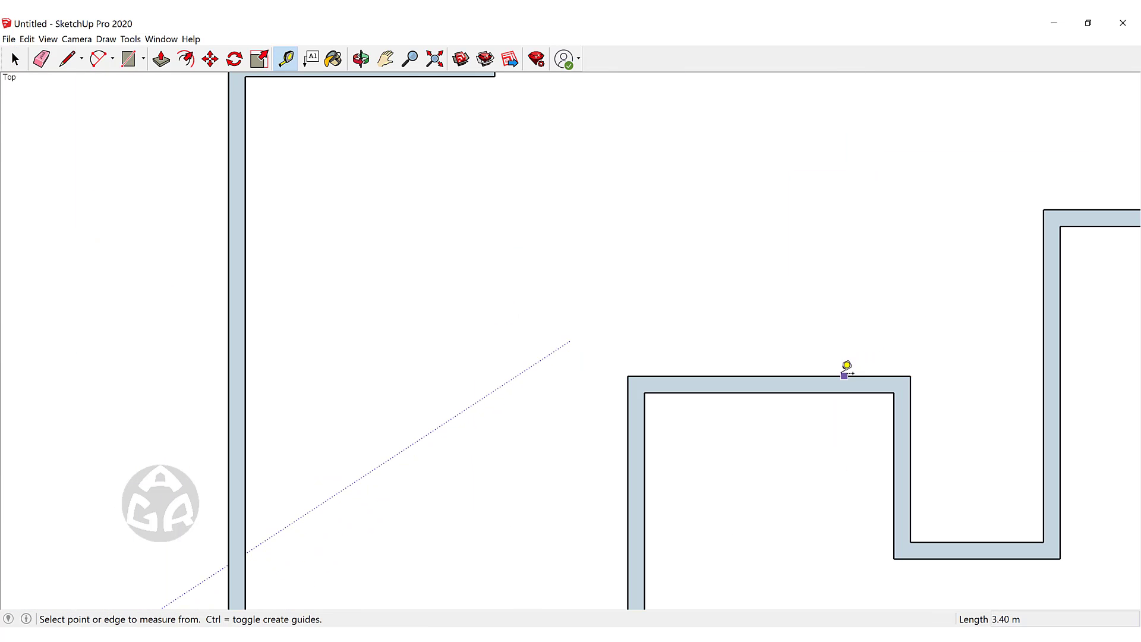
pyautogui.click(844, 375)
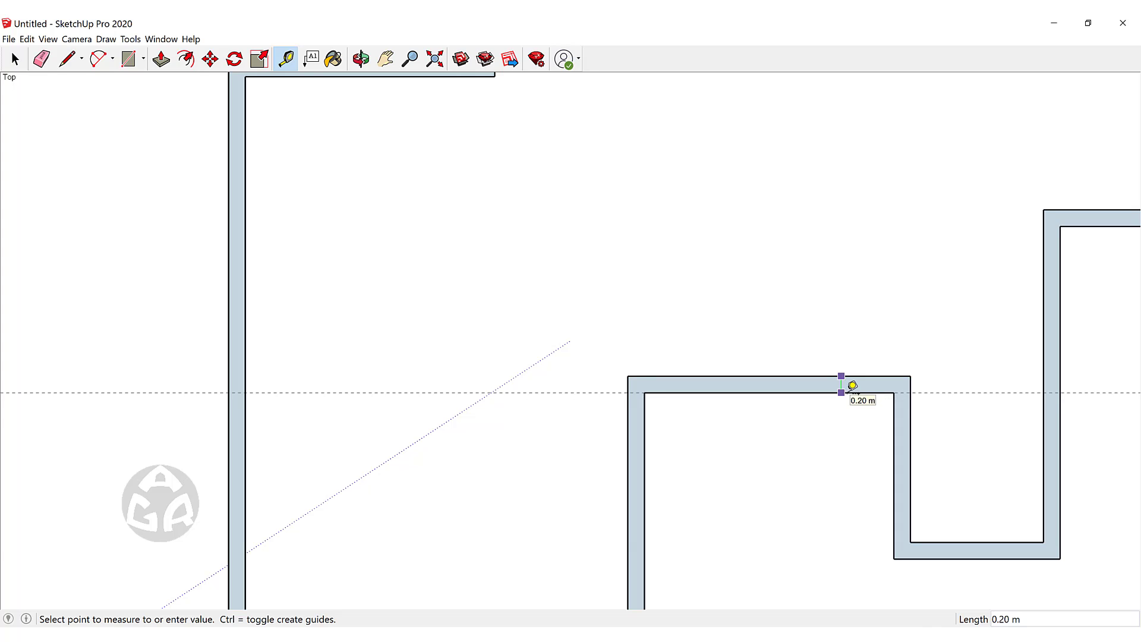
pyautogui.press('space')
# - Measure the original plan's wall thickness on its right outer wall
pyautogui.scroll(-6, 894, 328)
pyautogui.press('t')
pyautogui.scroll(4, 475, 267)
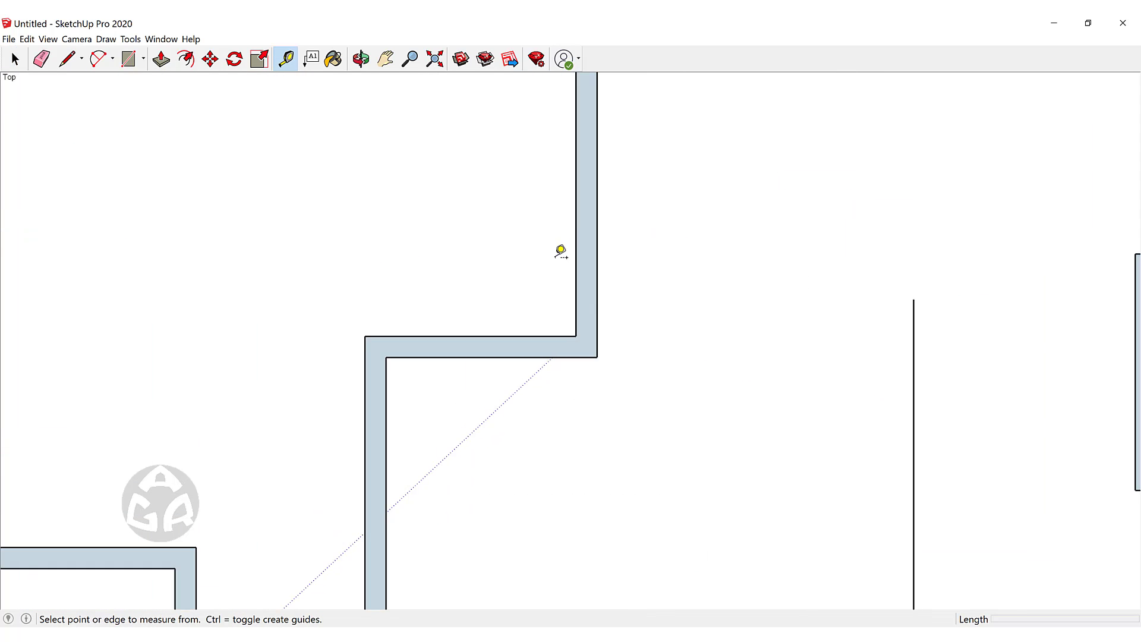
pyautogui.scroll(1, 571, 255)
pyautogui.click(589, 265)
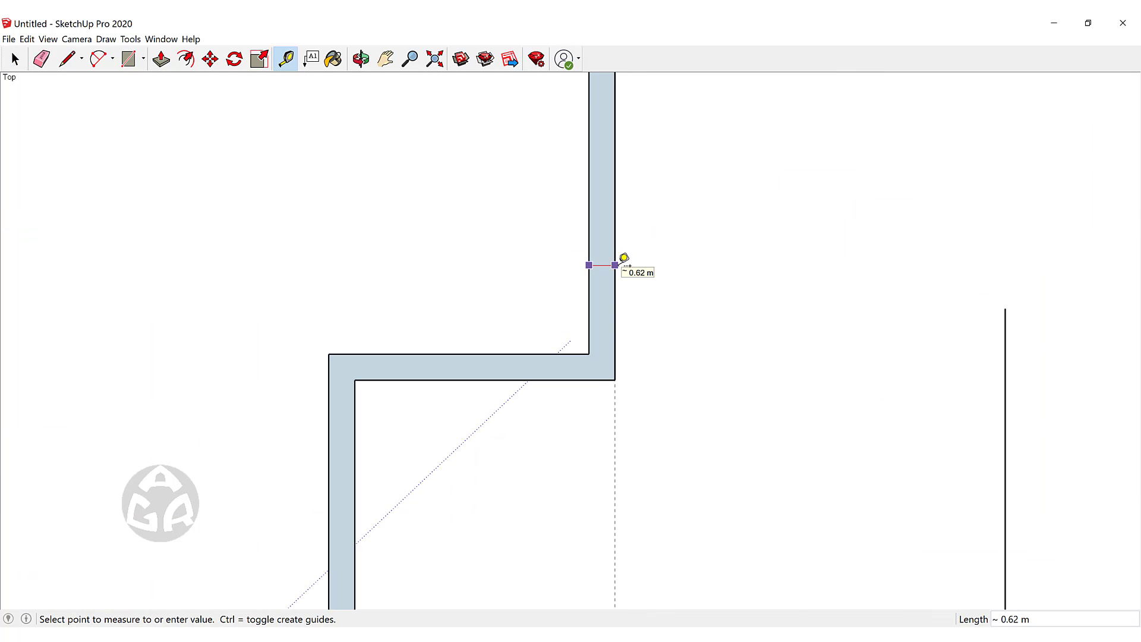
pyautogui.press('space')
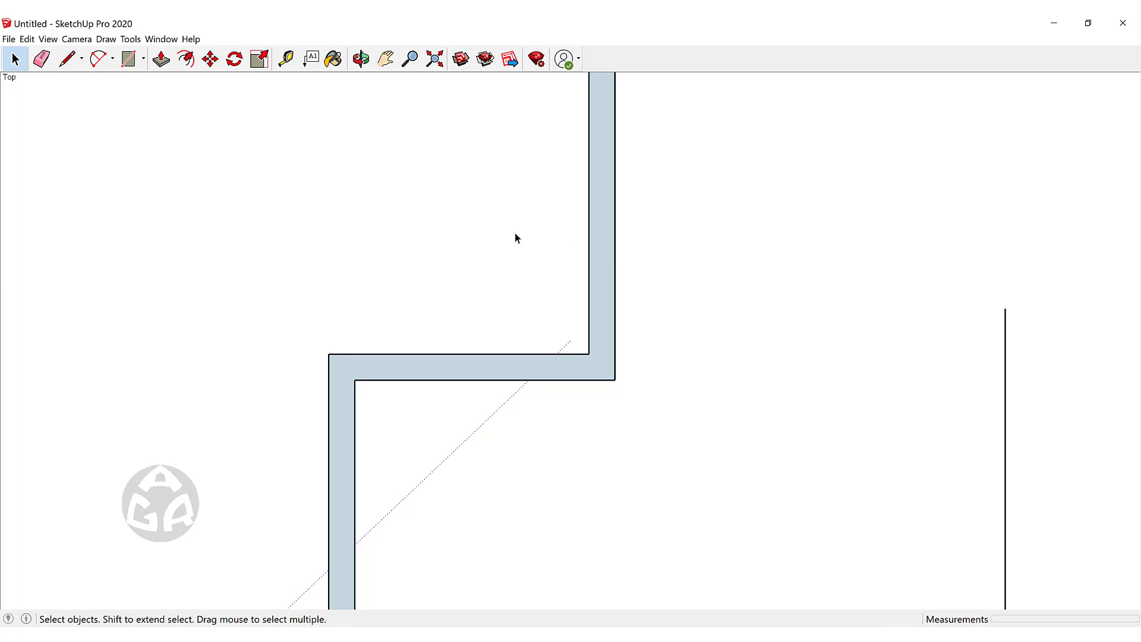
pyautogui.scroll(-6, 515, 234)
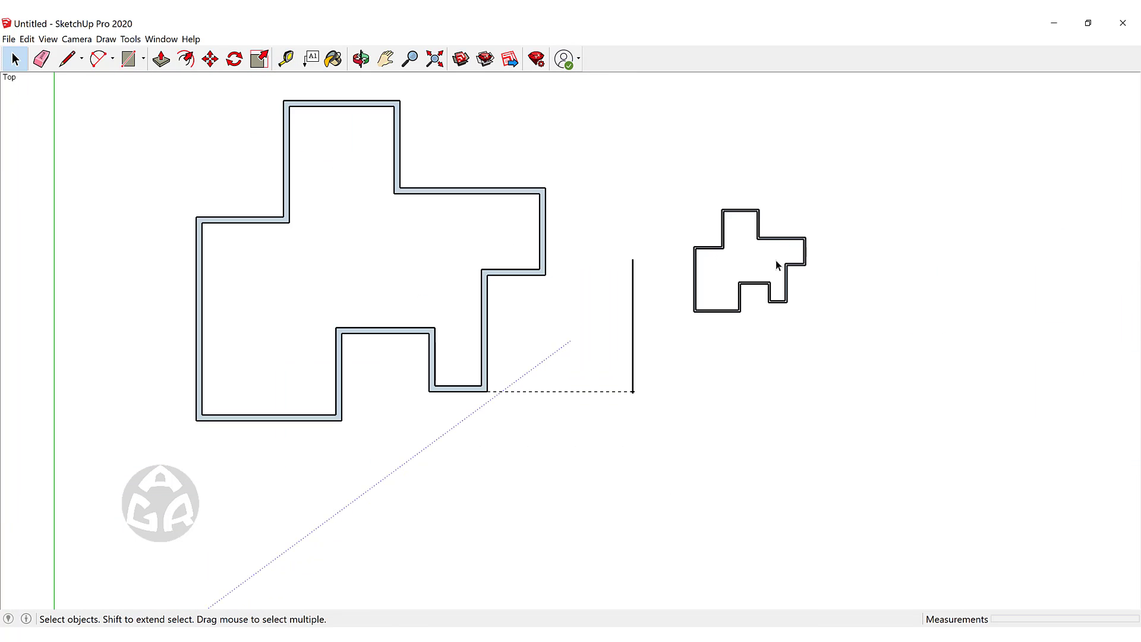
# - Undo the resizing of the whole model and fit all geometry in view
pyautogui.hotkey('shift', 'z')
pyautogui.hotkey('ctrl', 'a')
pyautogui.press('Delete')
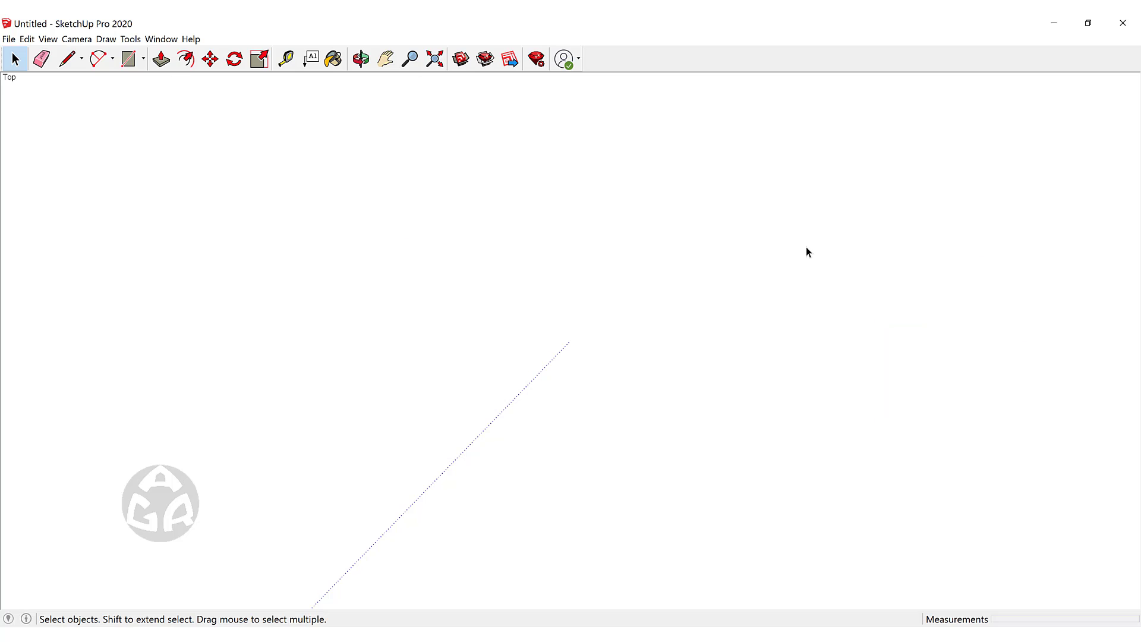
pyautogui.scroll(-3, 749, 225)
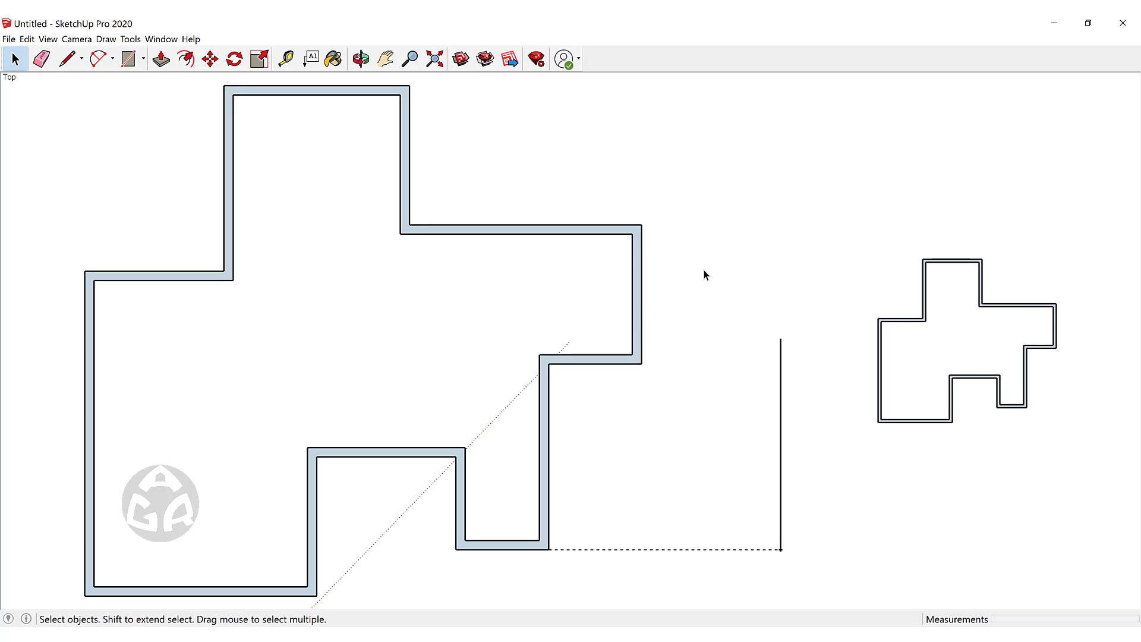
# - Open the scaled-down wall copy's group for editing
pyautogui.keyDown('shift'); pyautogui.moveTo(674, 313); pyautogui.dragTo(709, 284, button='middle'); pyautogui.keyUp('shift')
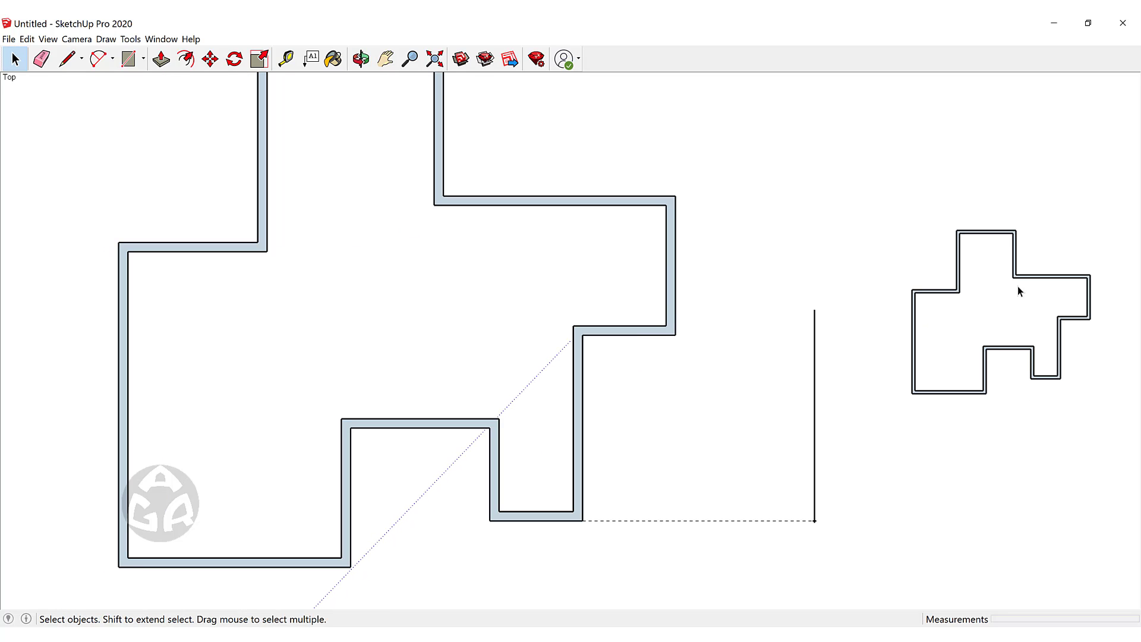
pyautogui.scroll(-3, 880, 290)
pyautogui.scroll(3, 832, 275)
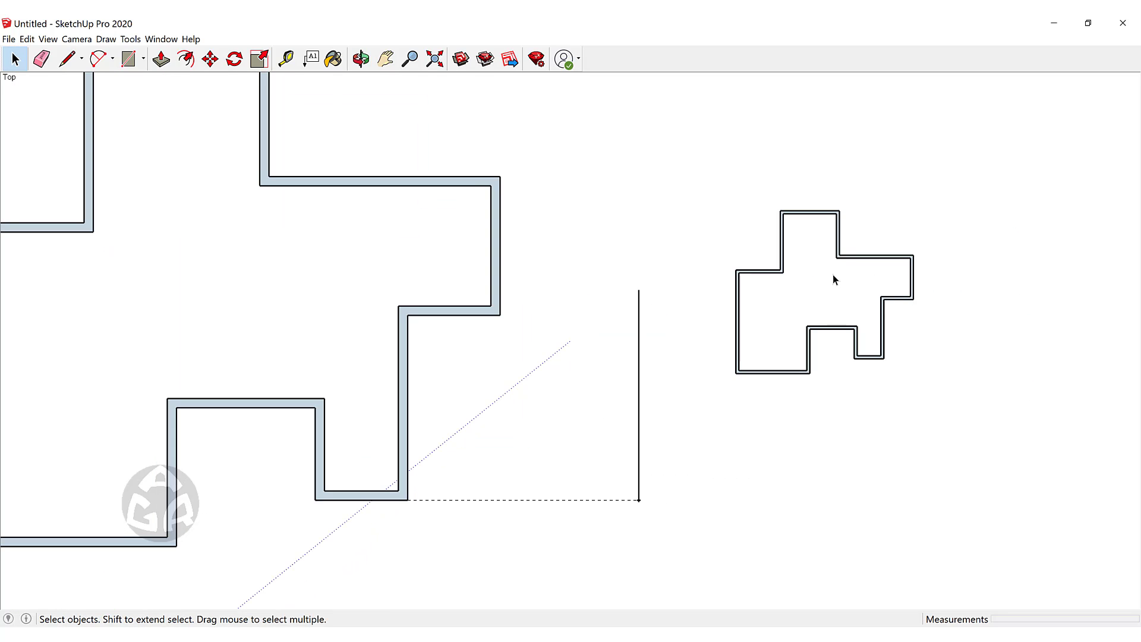
pyautogui.click(849, 261)
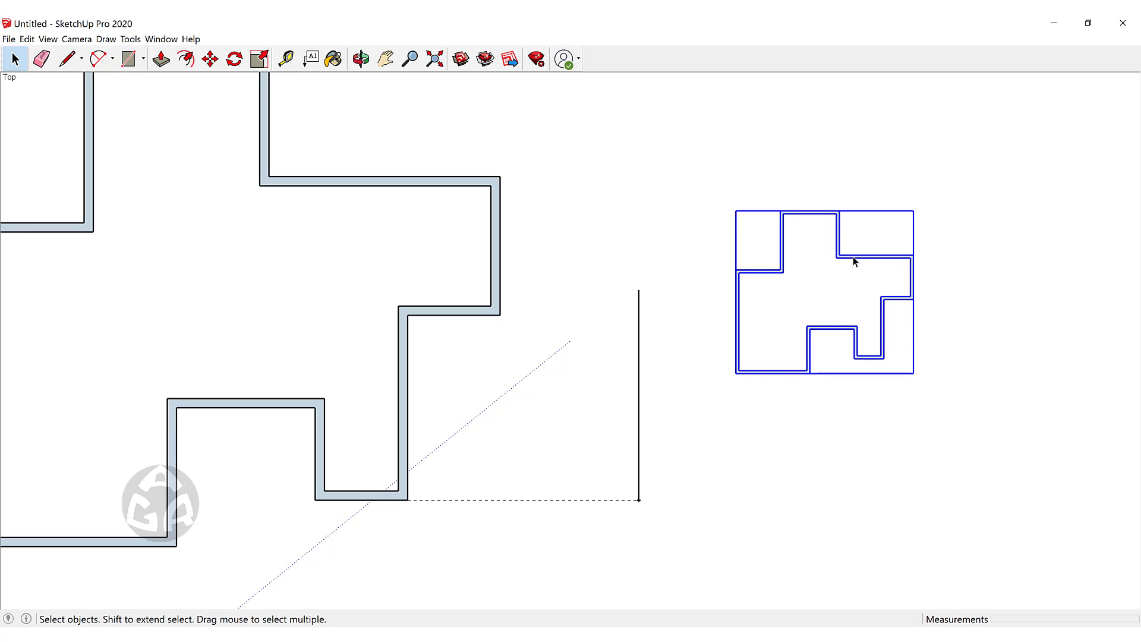
pyautogui.doubleClick(854, 262)
pyautogui.moveTo(850, 362); pyautogui.dragTo(797, 196, button='middle')
pyautogui.moveTo(806, 282); pyautogui.dragTo(743, 491, button='middle')
pyautogui.scroll(10, 684, 463)
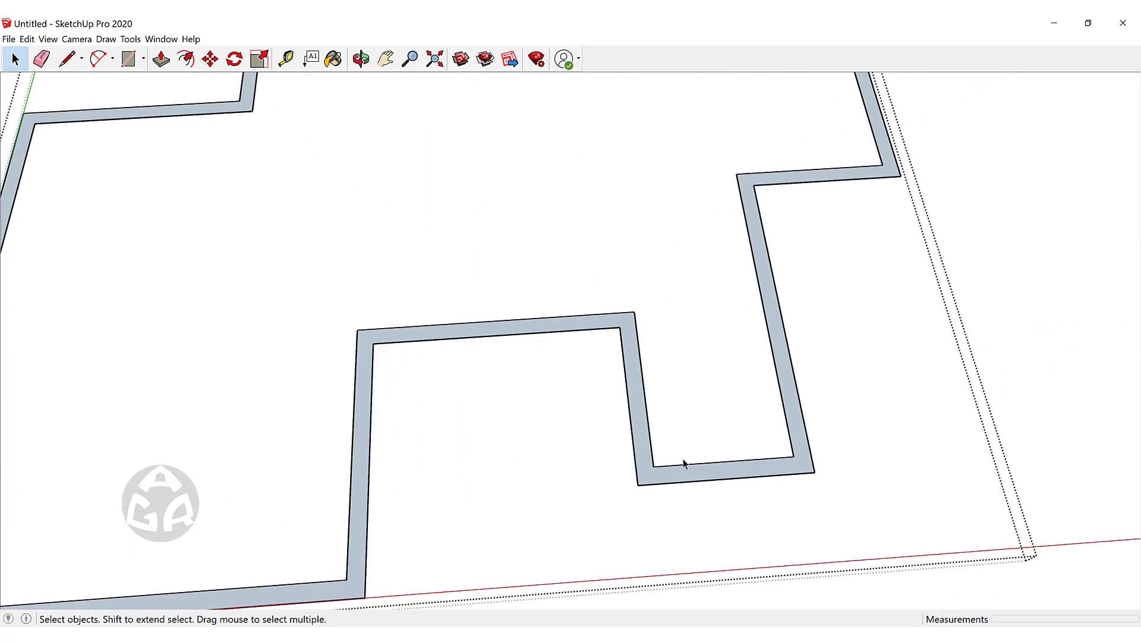
# - Measure across the right wall of the bottom wing and resize the active group to make that thickness 0.2 m
pyautogui.press('t')
pyautogui.moveTo(823, 405); pyautogui.dragTo(678, 467, button='middle')
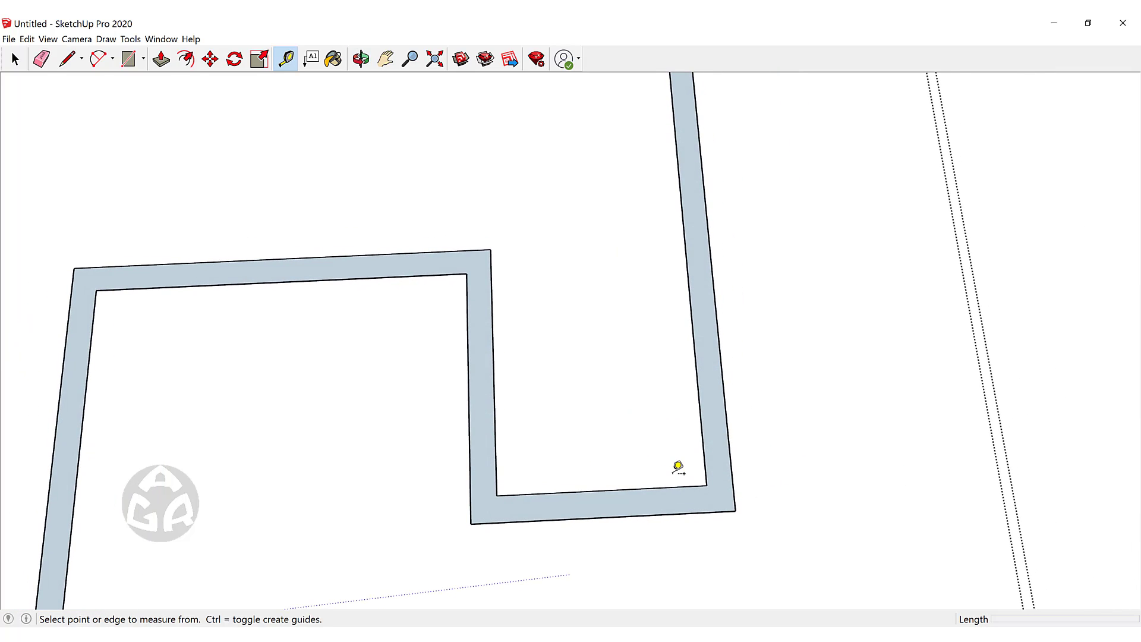
pyautogui.click(706, 485)
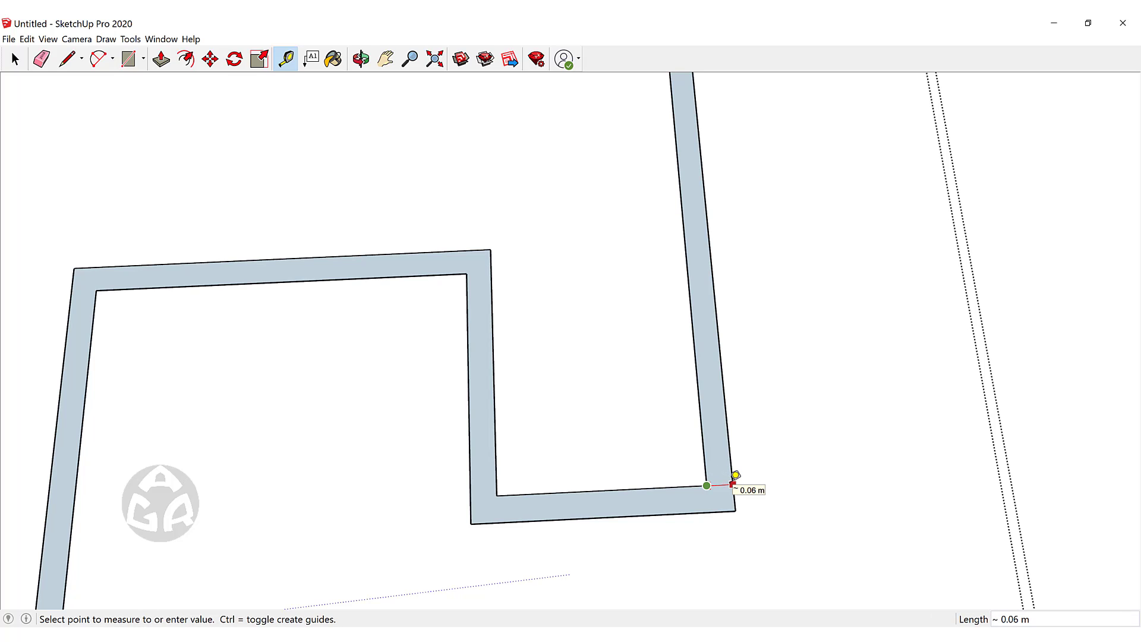
pyautogui.click(733, 482)
pyautogui.write('.')
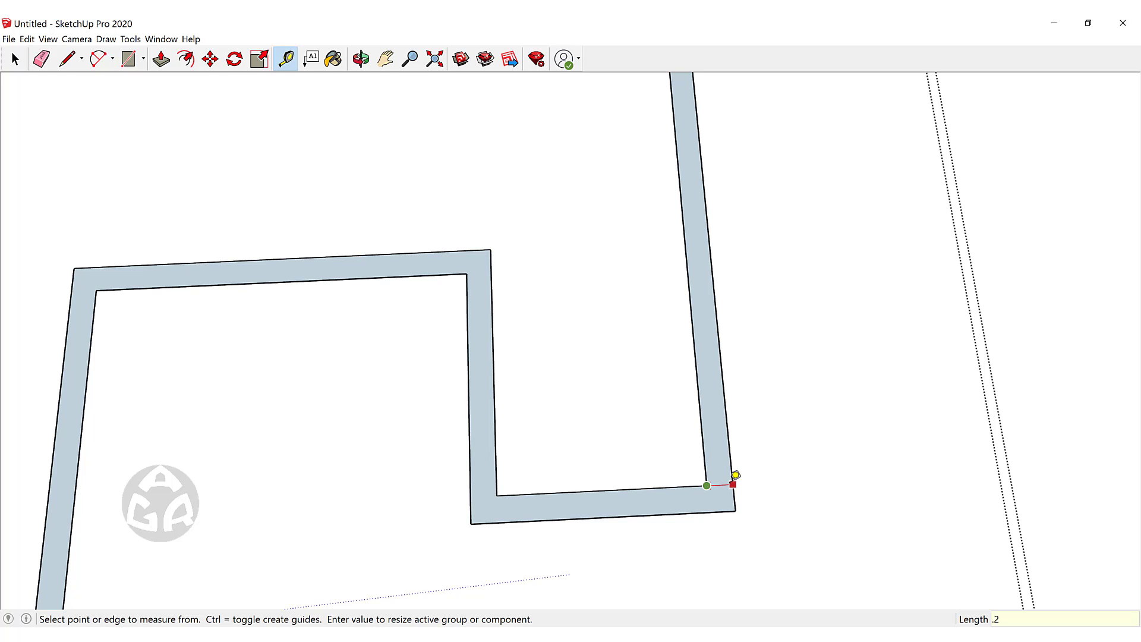
pyautogui.write('2')
pyautogui.press('Return')
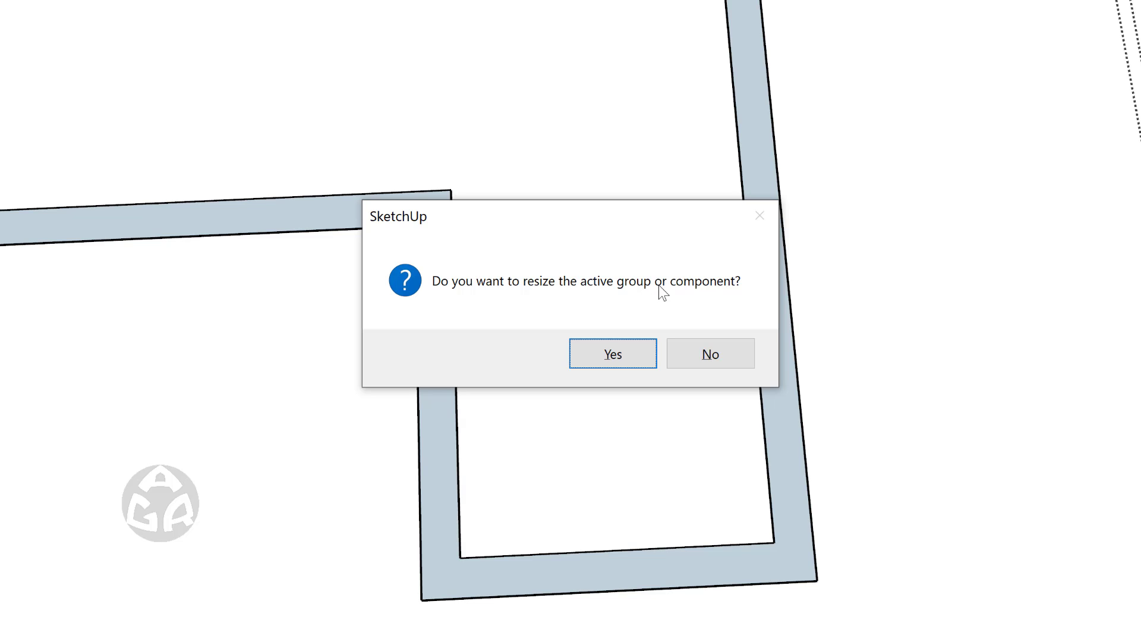
pyautogui.click(628, 364)
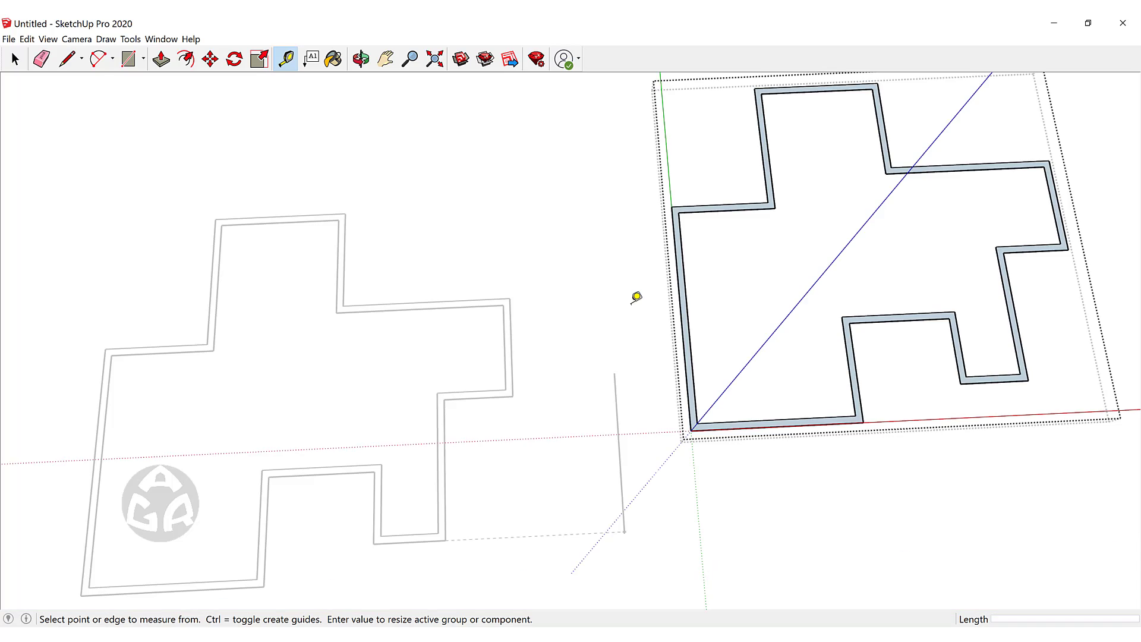
# - Close the group and move the resized wall copy along the green axis, closer in line with the original plan
pyautogui.press('space')
pyautogui.moveTo(634, 296)
pyautogui.mouseDown(button='middle')
pyautogui.moveTo(851, 469)
pyautogui.moveTo(752, 300)
pyautogui.mouseUp(button='middle')
pyautogui.scroll(1, 752, 296)
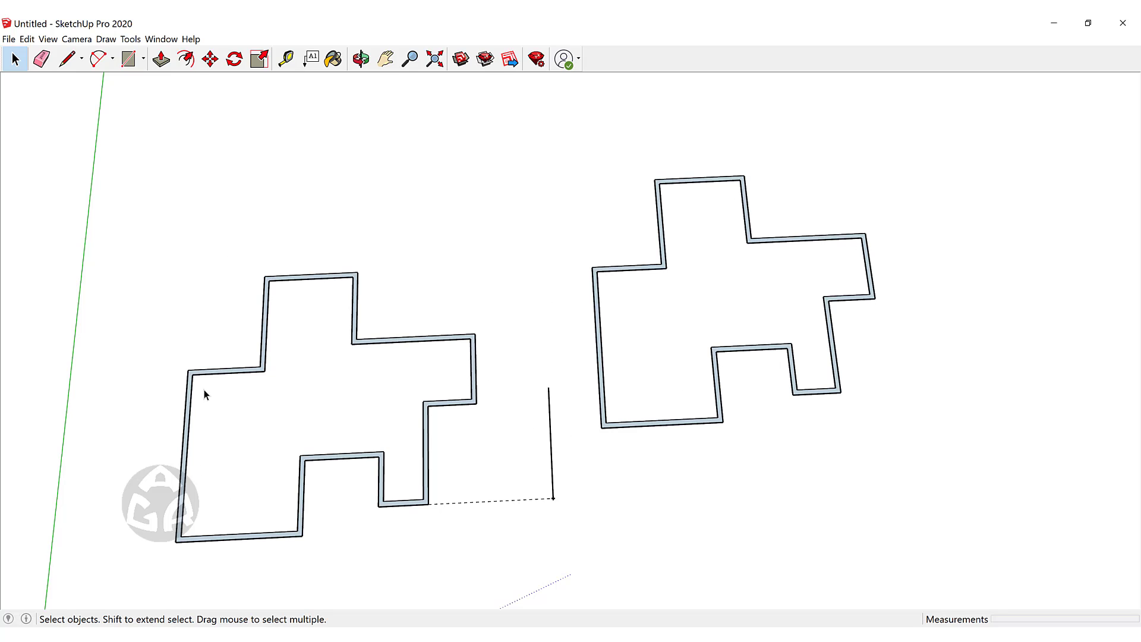
pyautogui.keyDown('shift'); pyautogui.moveTo(783, 370); pyautogui.dragTo(696, 358, button='middle'); pyautogui.keyUp('shift')
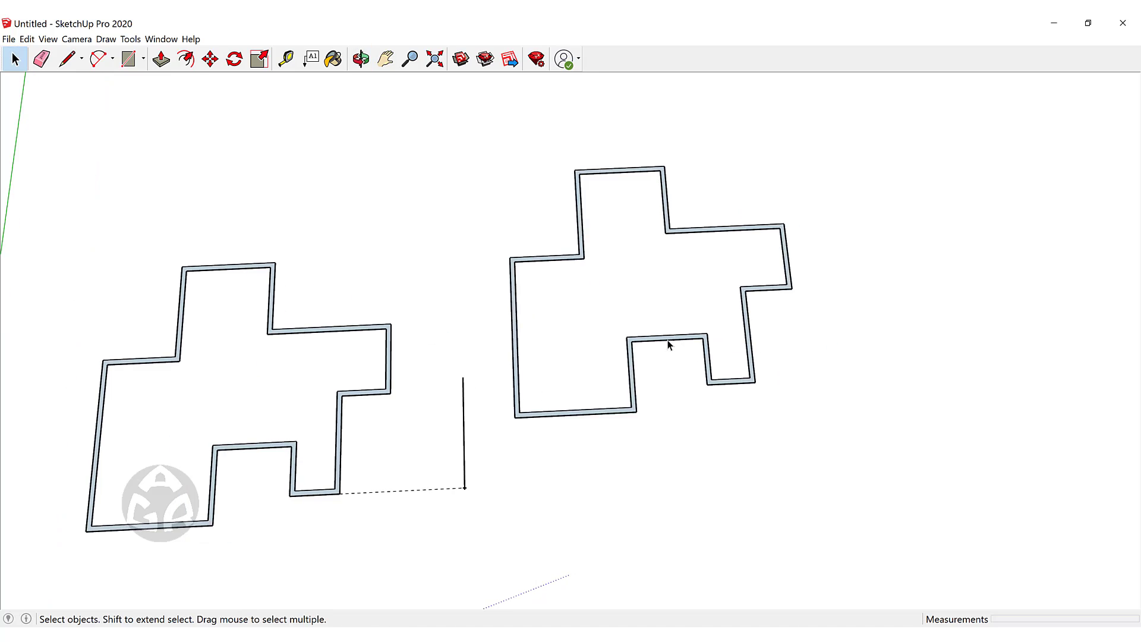
pyautogui.press('m')
pyautogui.moveTo(682, 345); pyautogui.dragTo(687, 425)
pyautogui.keyDown('shift'); pyautogui.moveTo(676, 509); pyautogui.dragTo(569, 479, button='middle'); pyautogui.keyUp('shift')
pyautogui.press('space')
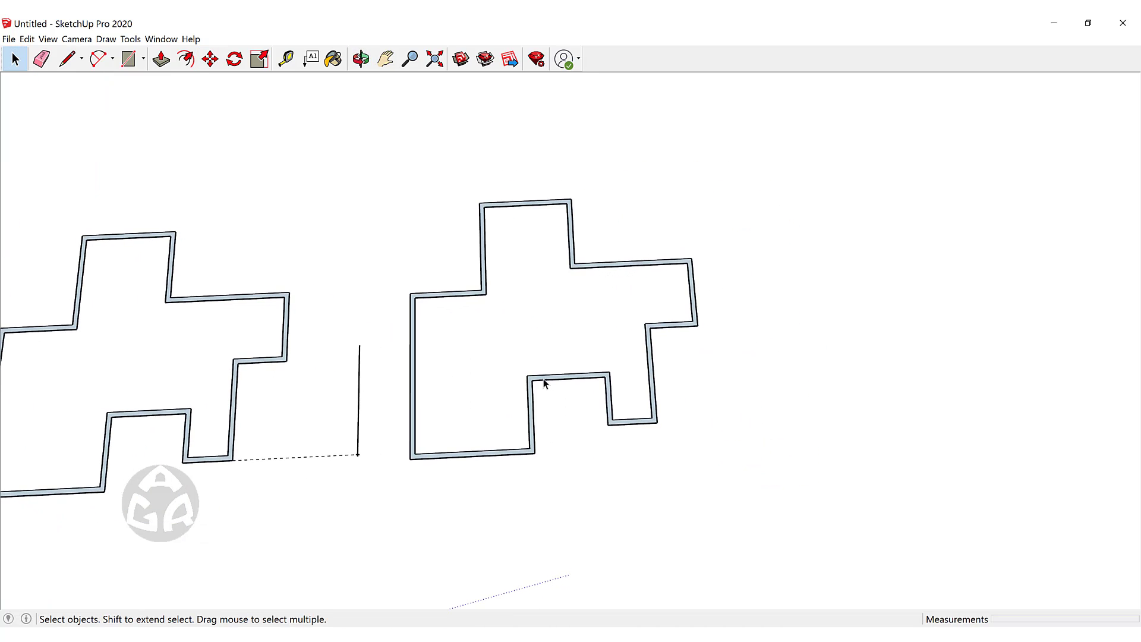
# - Draw a 0.1 m line up the blue axis in front of the wall copy, followed by a 0.03 m line backward along the red axis
pyautogui.scroll(-3, 543, 380)
pyautogui.moveTo(550, 418); pyautogui.dragTo(483, 459, button='middle')
pyautogui.scroll(3, 475, 451)
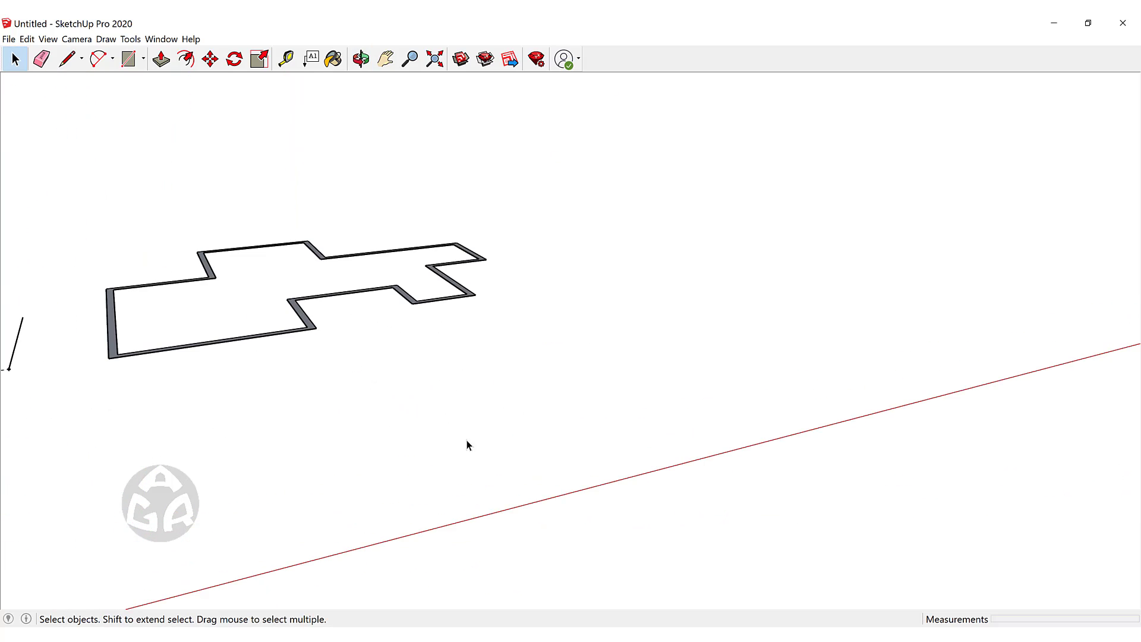
pyautogui.press('l')
pyautogui.click(482, 491)
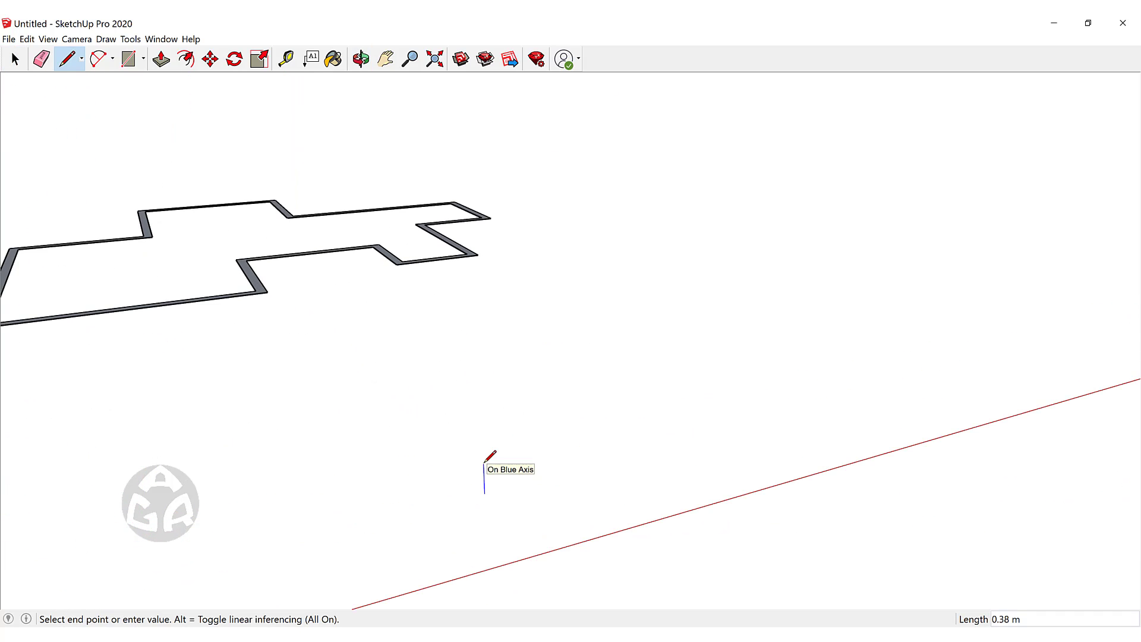
pyautogui.write('.1')
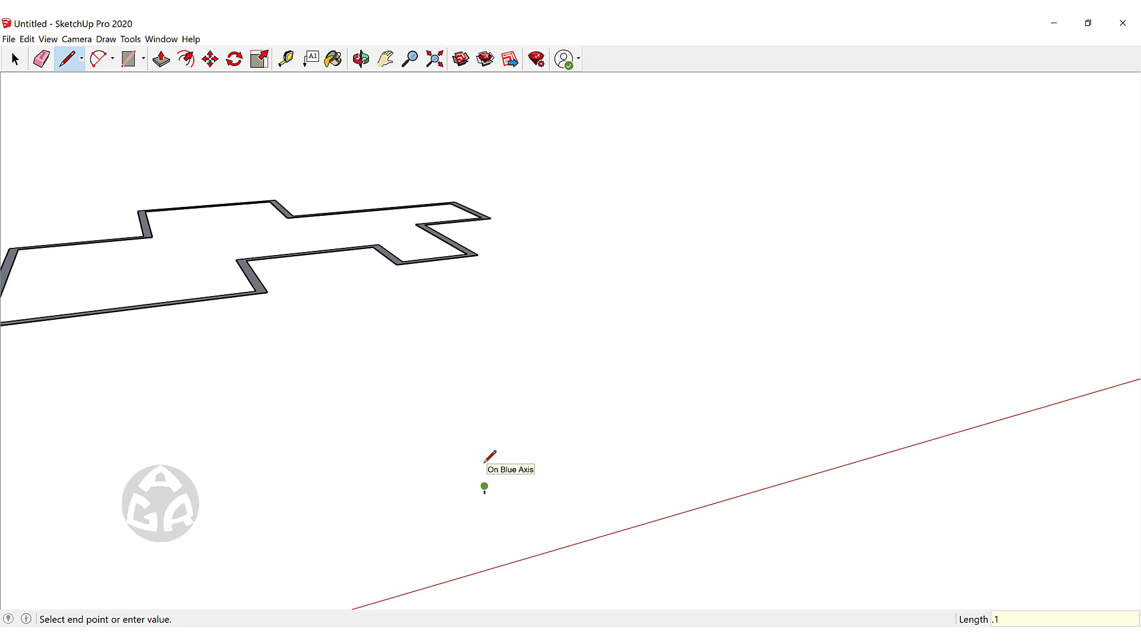
pyautogui.press('Return')
pyautogui.scroll(3, 484, 465)
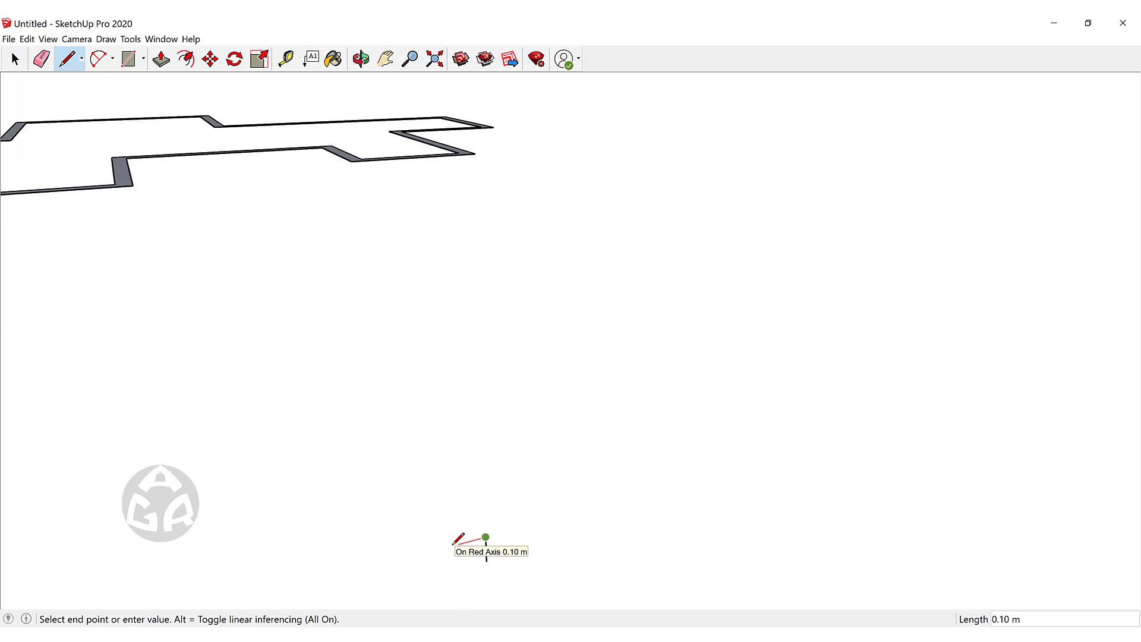
pyautogui.write('.03')
pyautogui.press('Return')
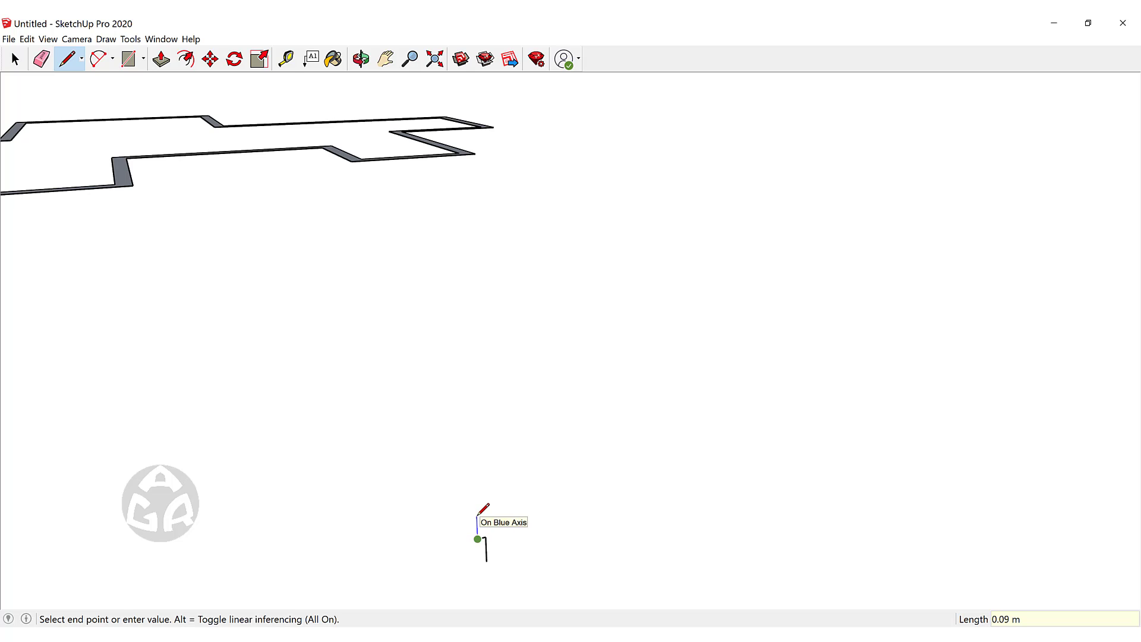
# - Finish the stair step profile with a 0.03 m line up the blue axis and a 0.33 m line forward along the red axis
pyautogui.write('.03')
pyautogui.press('Return')
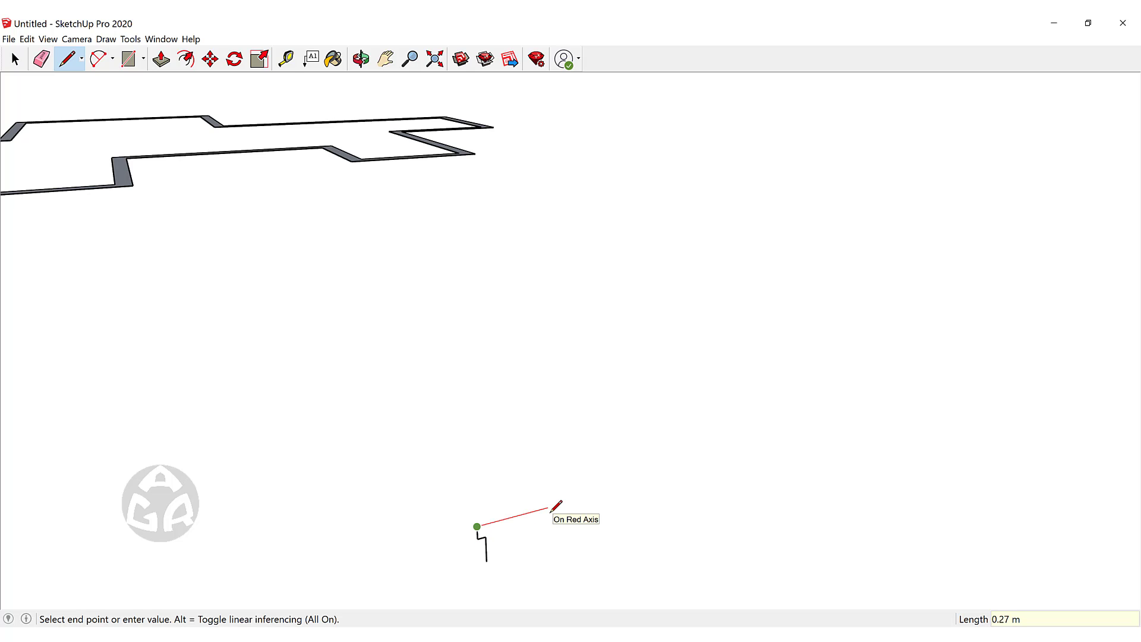
pyautogui.write('.33')
pyautogui.press('Return')
pyautogui.press('space')
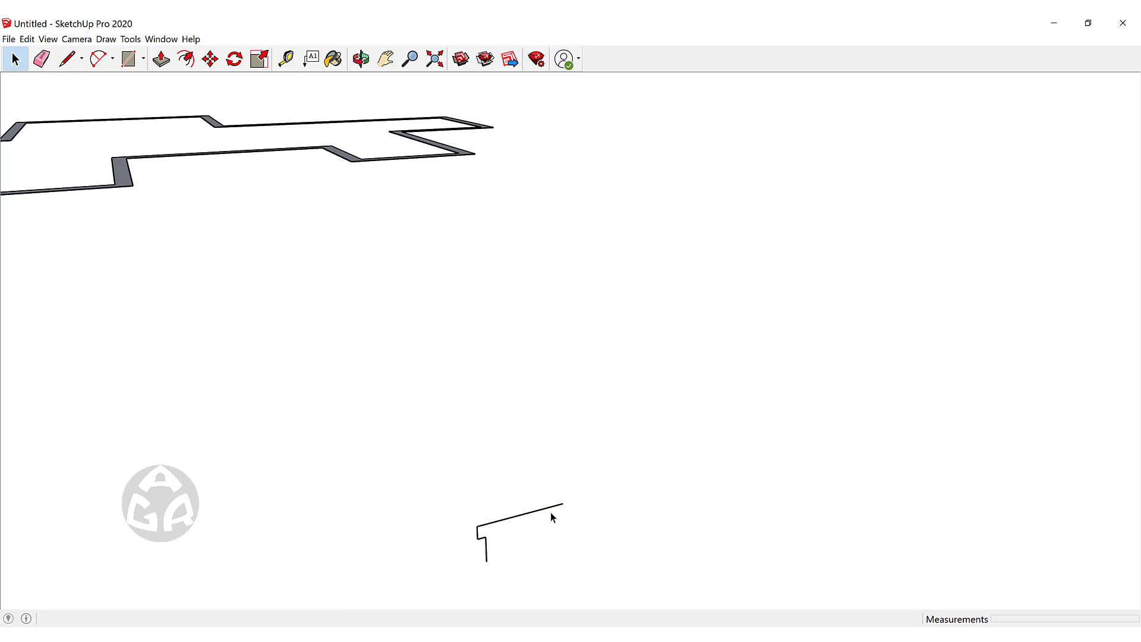
# - Copy the stair step profile from its lower end to its upper end and array the copy x10
pyautogui.moveTo(566, 497); pyautogui.dragTo(474, 565)
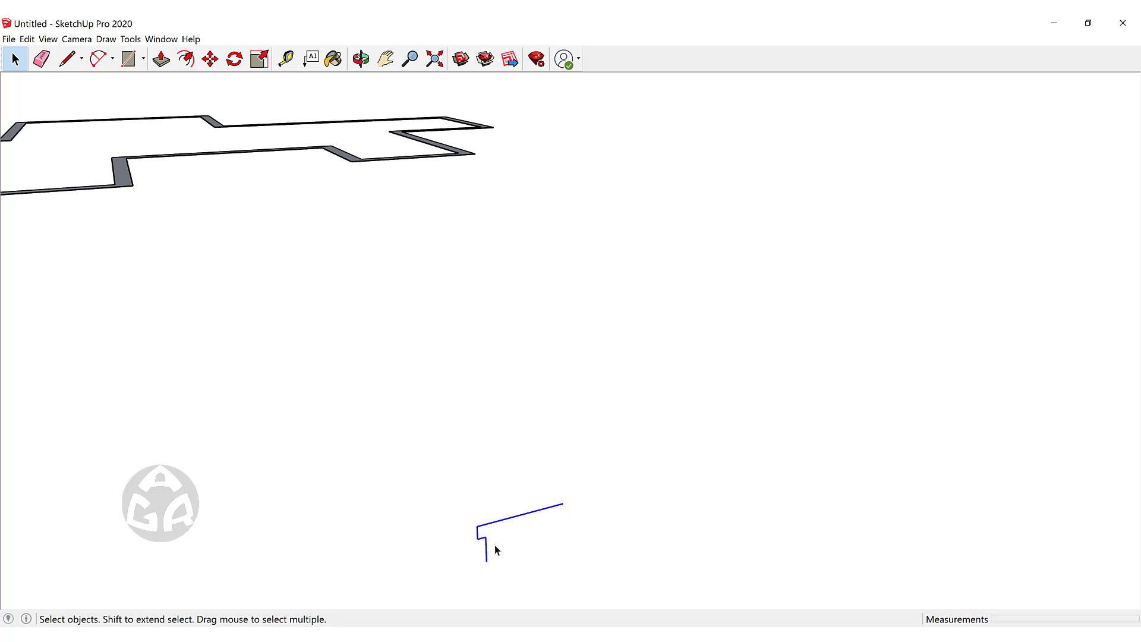
pyautogui.press('m')
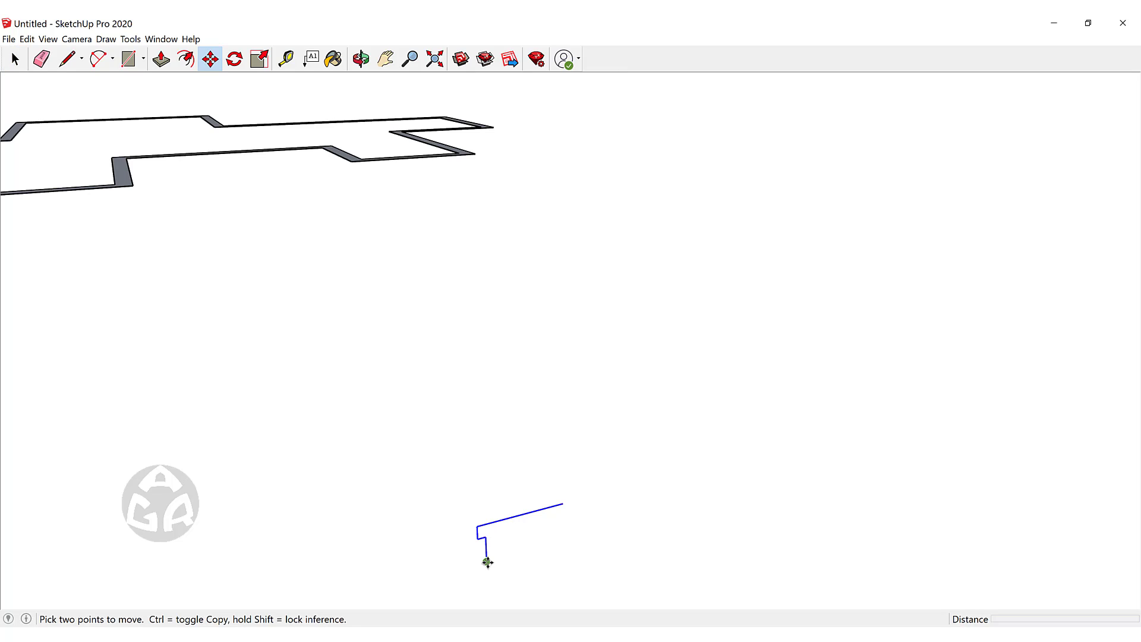
pyautogui.click(486, 561)
pyautogui.press('ctrl')
pyautogui.click(562, 504)
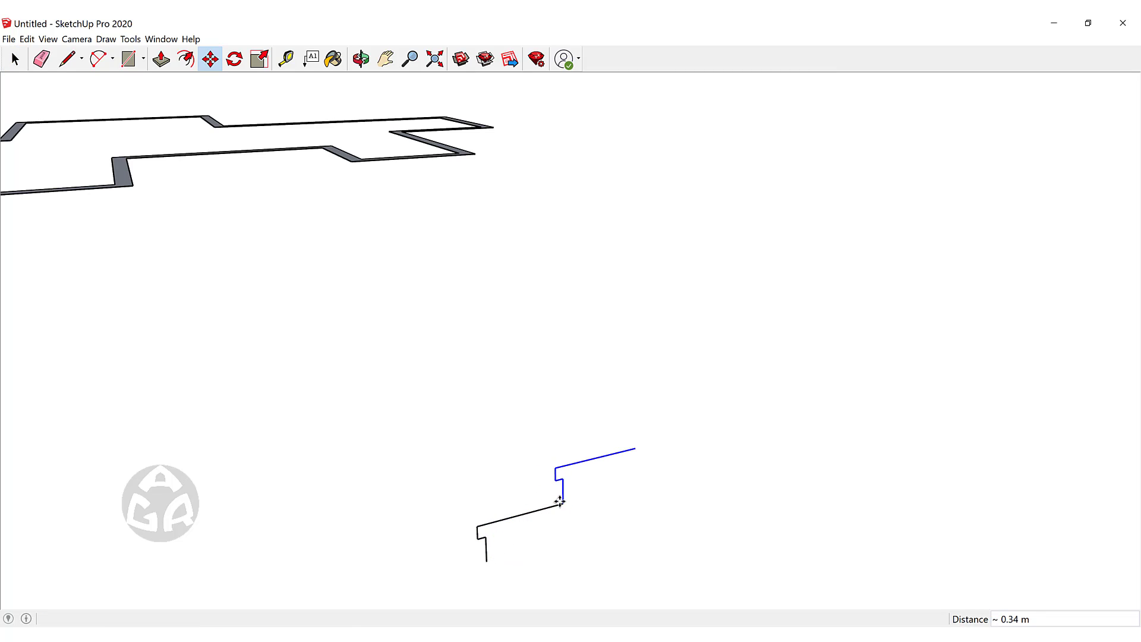
pyautogui.write('x')
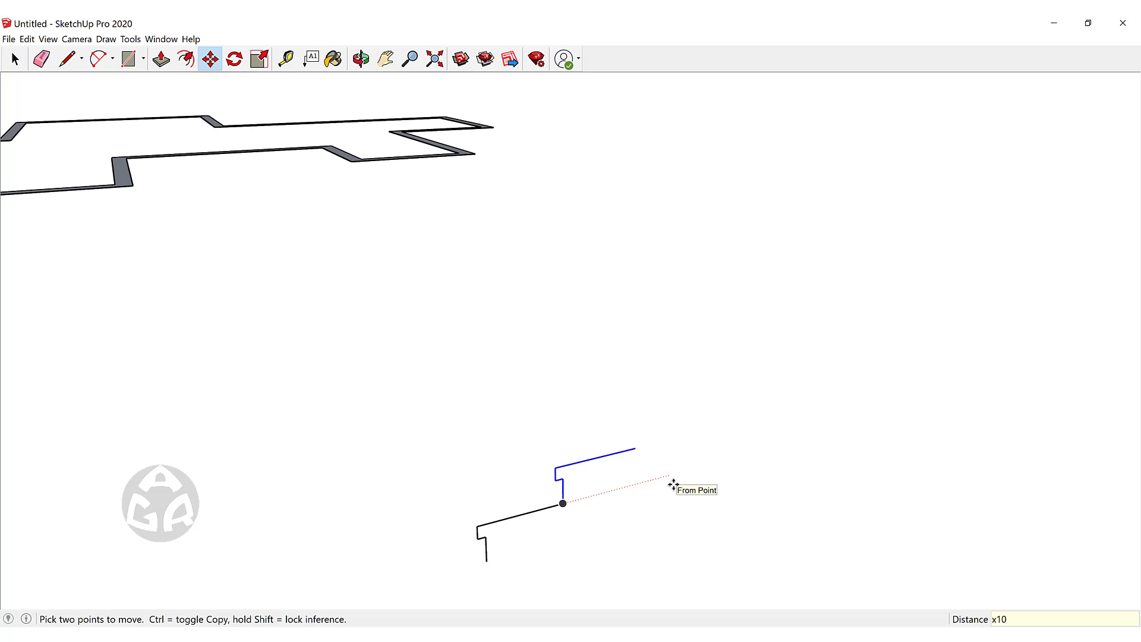
pyautogui.write('10')
pyautogui.press('Return')
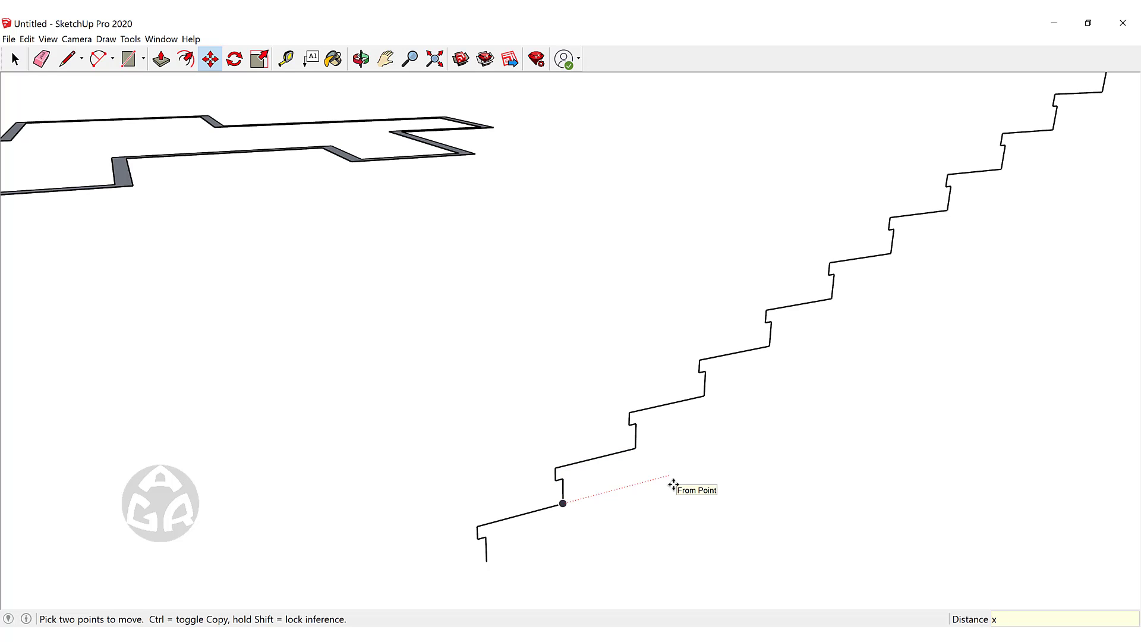
# - Stretch the top tread's free end 2 m forward along the red axis to form the stair landing
pyautogui.press('space')
pyautogui.scroll(-10, 657, 326)
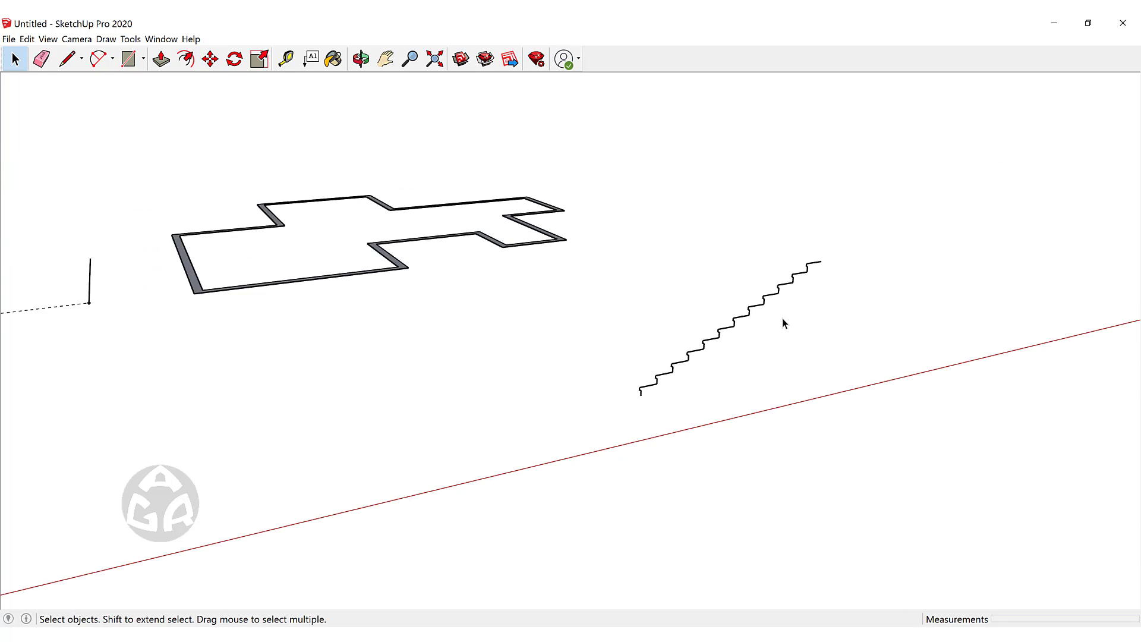
pyautogui.scroll(3, 689, 334)
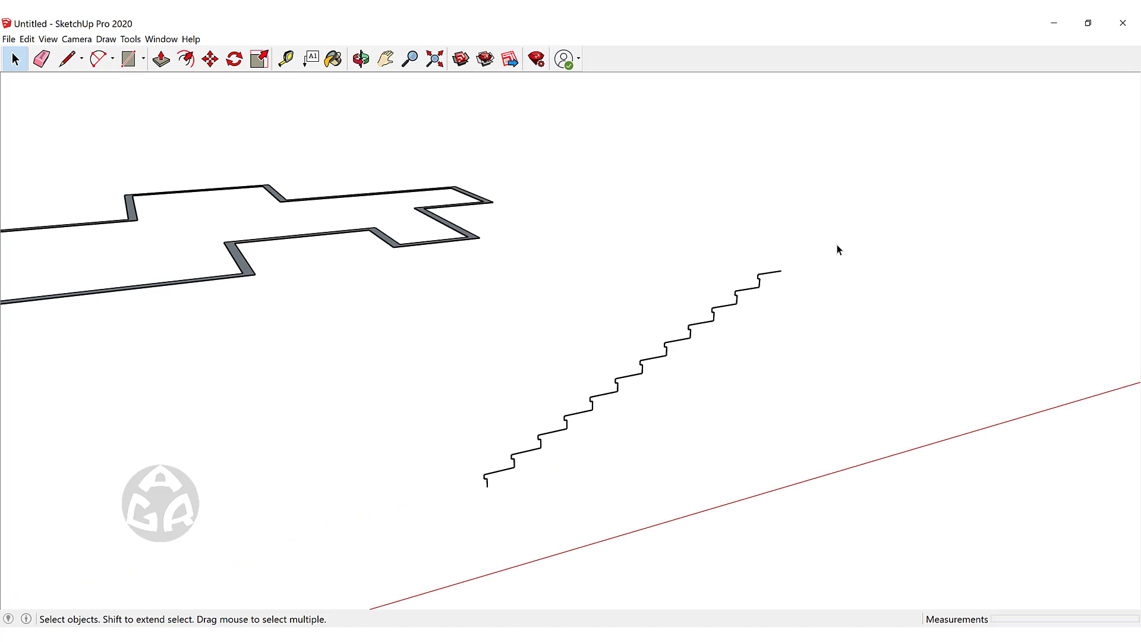
pyautogui.moveTo(837, 250); pyautogui.dragTo(766, 291, button='middle')
pyautogui.press('m')
pyautogui.click(787, 295)
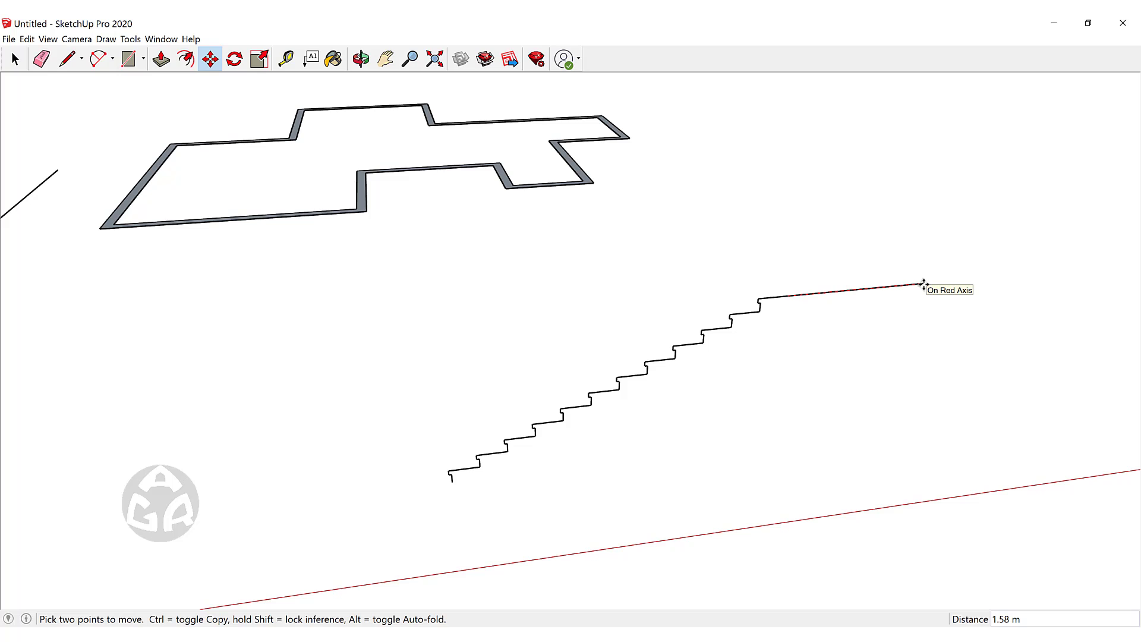
pyautogui.write('2')
pyautogui.press('Return')
pyautogui.press('space')
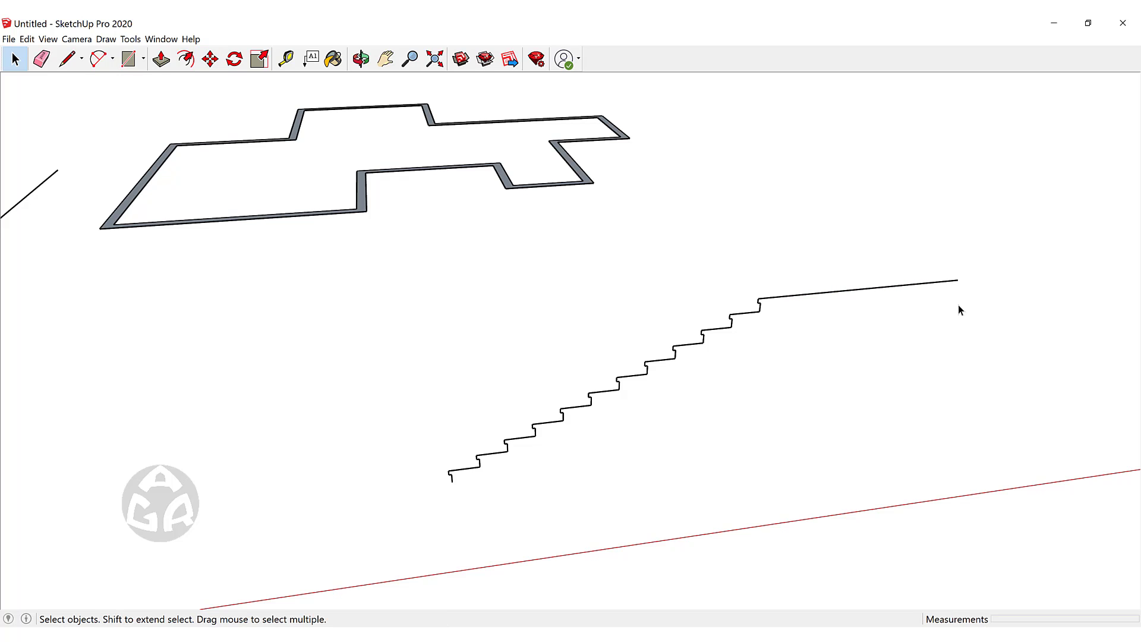
# - Draw a 0.3 m line down the blue axis from the landing's far end
pyautogui.press('l')
pyautogui.scroll(2, 951, 271)
pyautogui.click(965, 269)
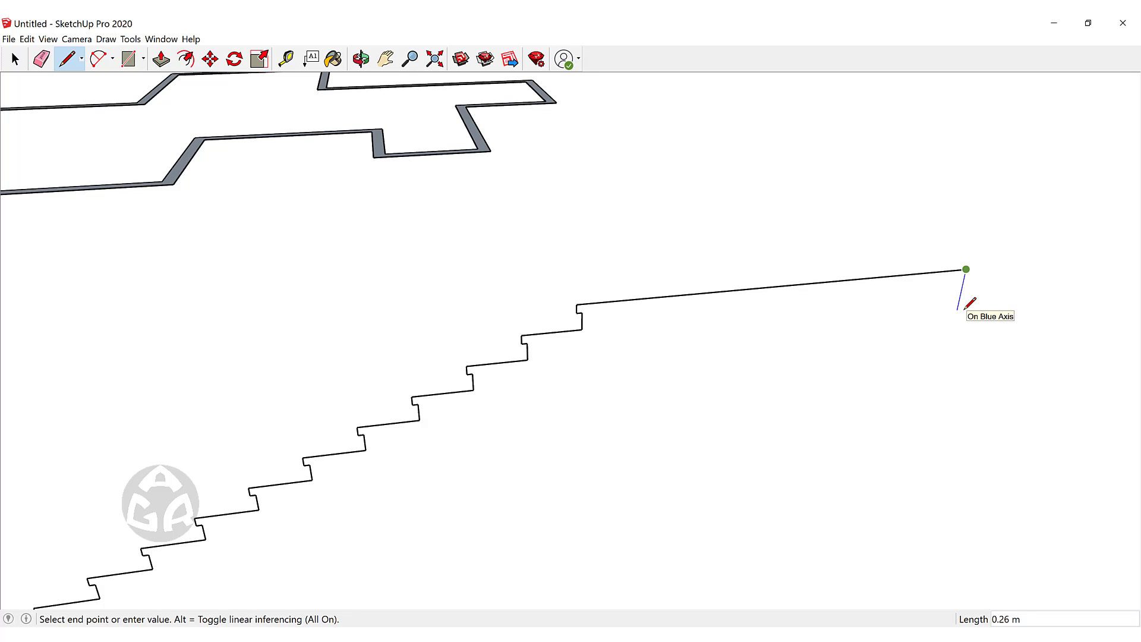
pyautogui.write('.3')
pyautogui.press('Return')
pyautogui.press('space')
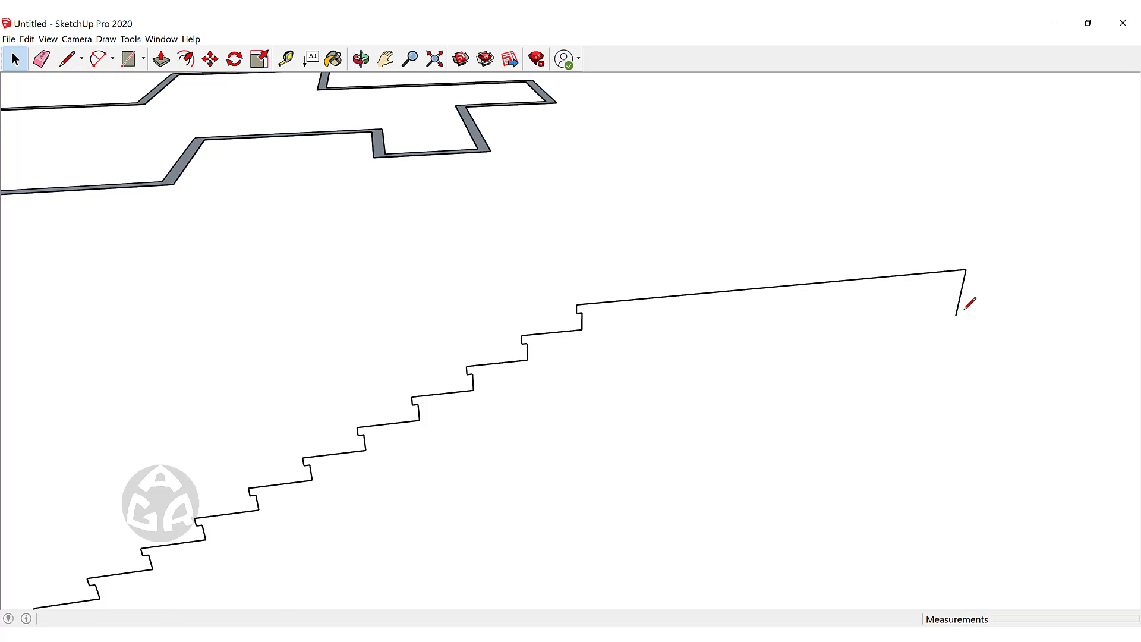
# - Draw a diagonal line joining the two inner corners beneath the uppermost step before the landing
pyautogui.scroll(-5, 790, 250)
pyautogui.moveTo(790, 250); pyautogui.dragTo(678, 338, button='middle')
pyautogui.scroll(7, 778, 294)
pyautogui.moveTo(762, 263); pyautogui.dragTo(836, 202, button='middle')
pyautogui.scroll(-5, 756, 244)
pyautogui.scroll(-3, 756, 243)
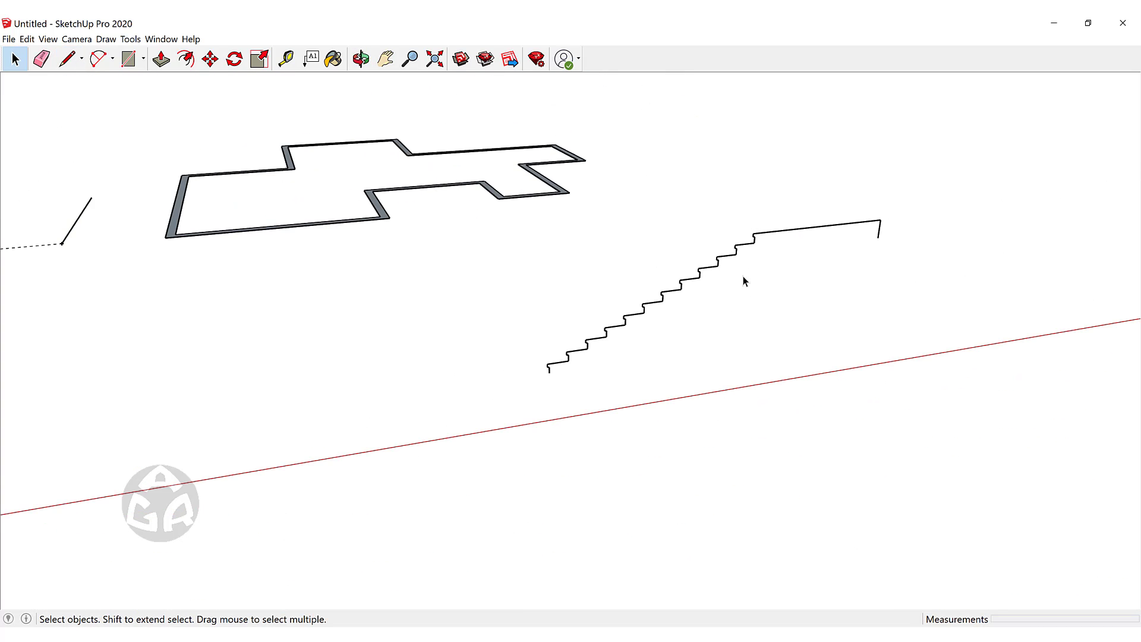
pyautogui.scroll(6, 739, 252)
pyautogui.press('l')
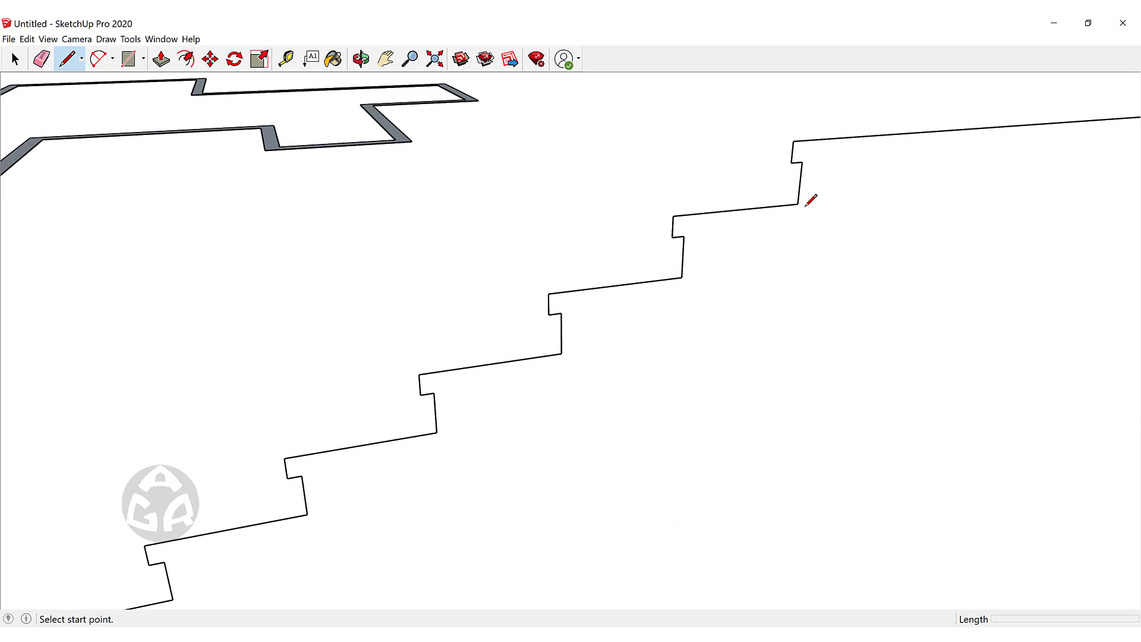
pyautogui.click(798, 204)
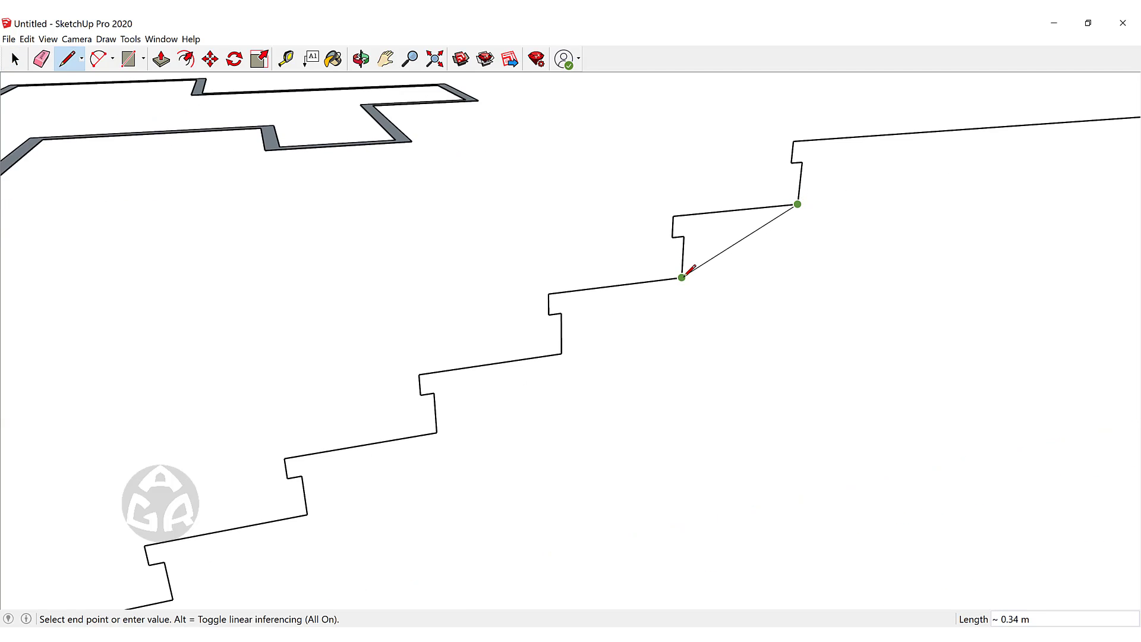
pyautogui.click(681, 277)
pyautogui.press('space')
pyautogui.scroll(-3, 723, 239)
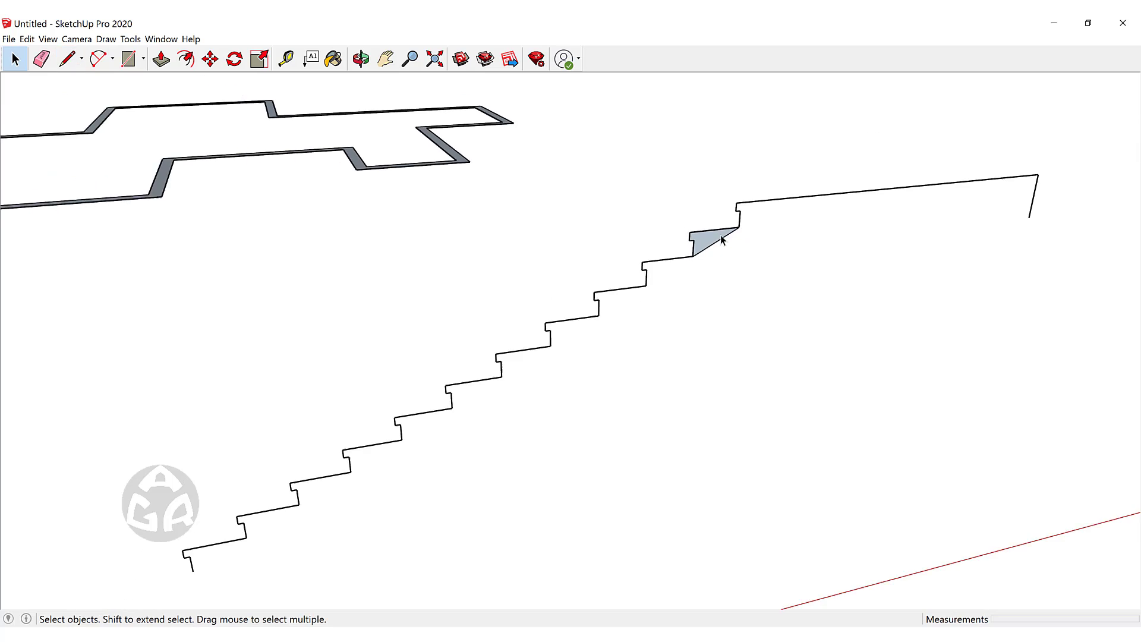
# - Place a guide parallel to the diagonal line beneath the upper step, offset 0.3 m below it
pyautogui.scroll(3, 742, 231)
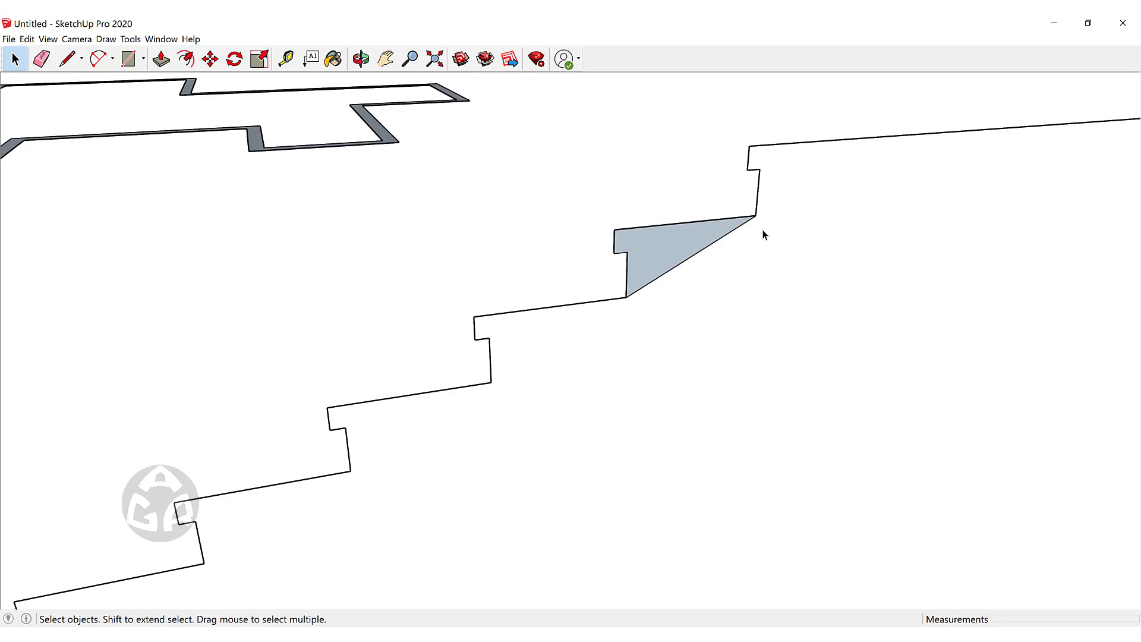
pyautogui.scroll(-5, 707, 241)
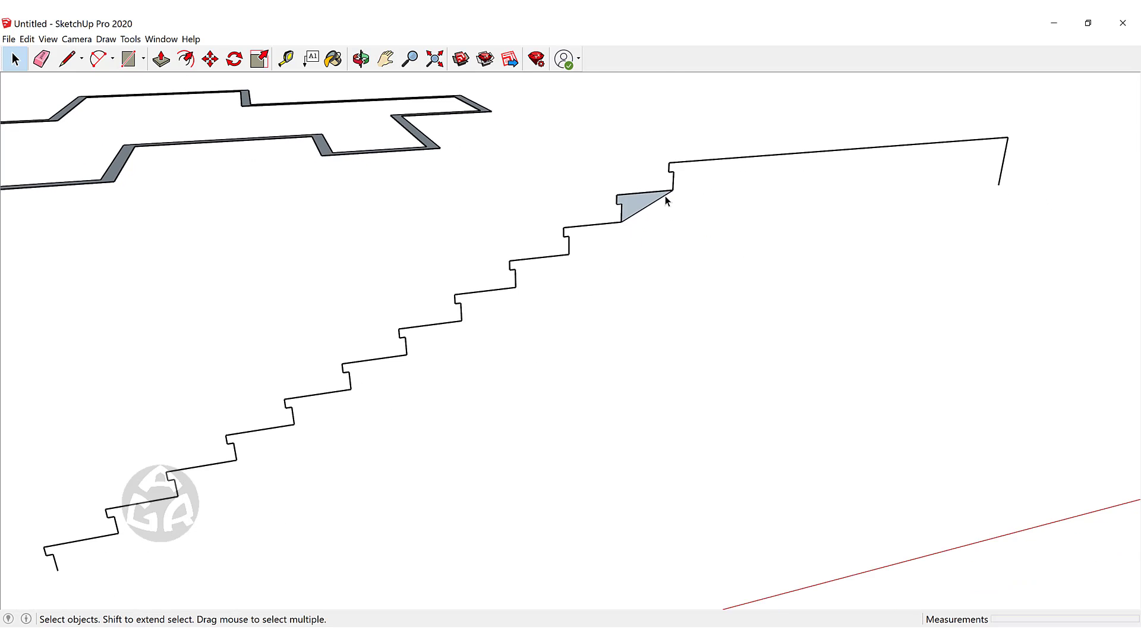
pyautogui.scroll(4, 665, 199)
pyautogui.press('t')
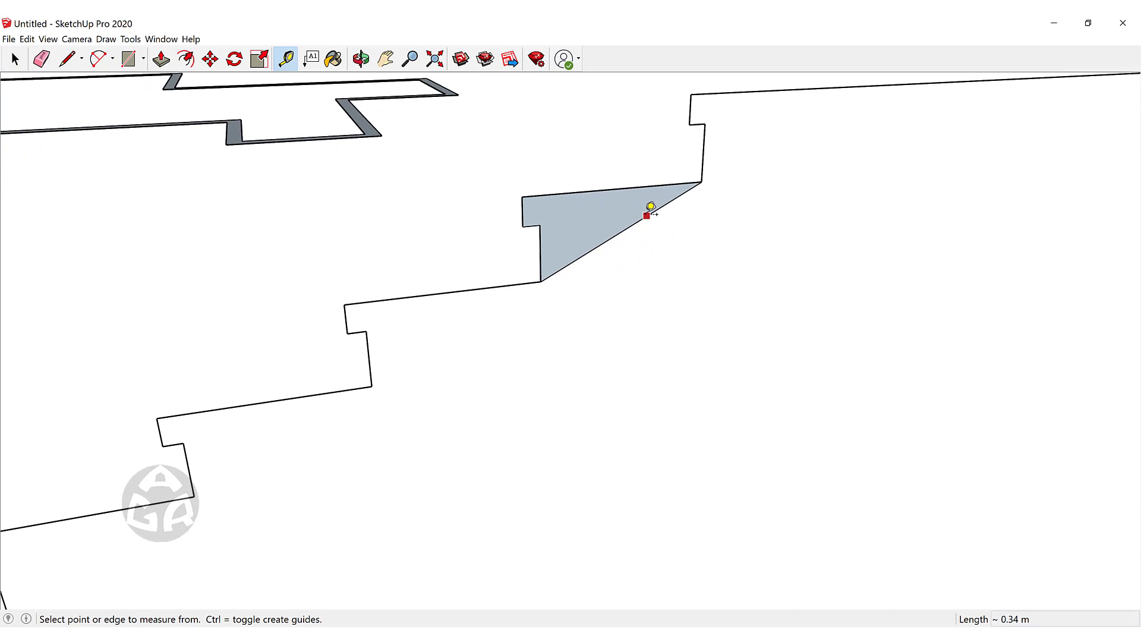
pyautogui.click(646, 216)
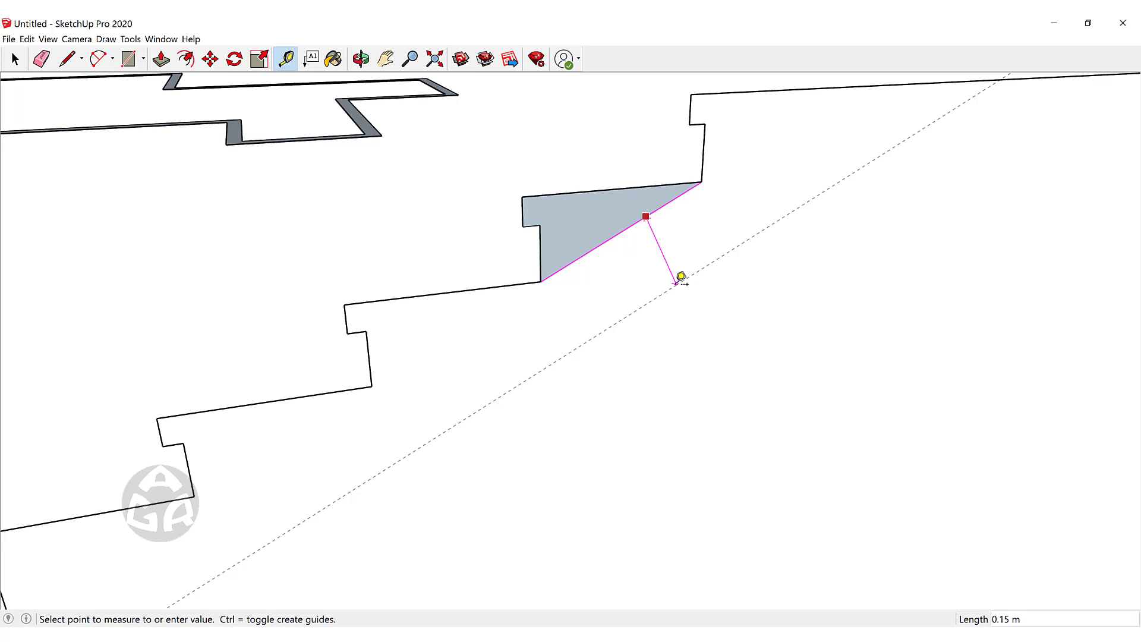
pyautogui.write('.3')
pyautogui.press('Return')
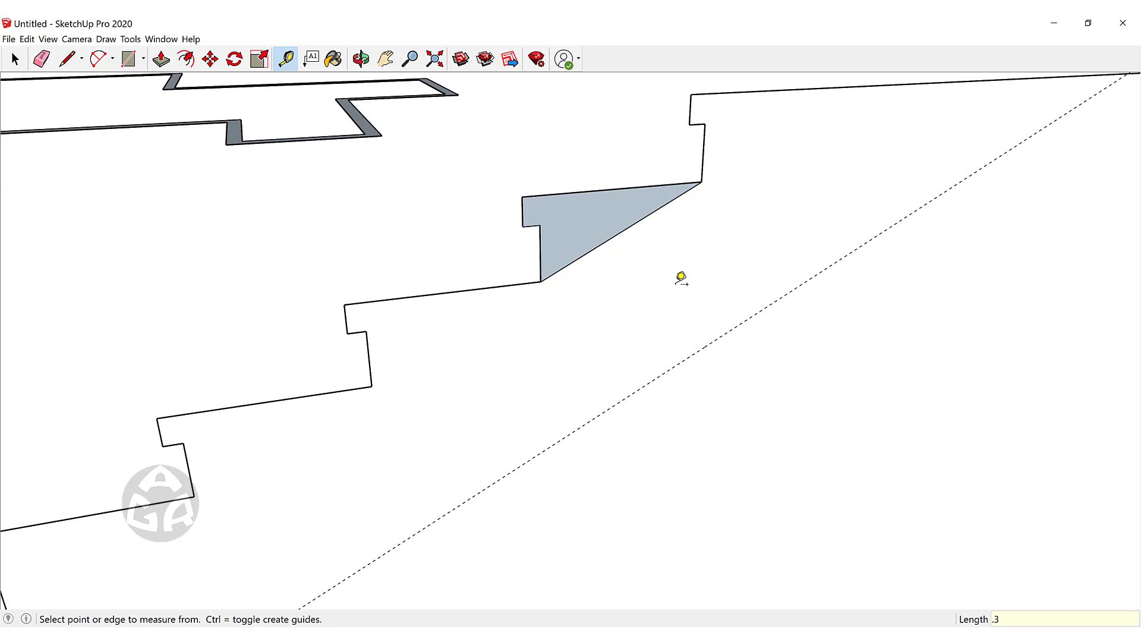
pyautogui.press('space')
# - Draw the landing's underside back along the red axis to the guide, continuing down along the guide past the lowest step
pyautogui.scroll(-3, 416, 279)
pyautogui.scroll(-3, 632, 216)
pyautogui.scroll(4, 629, 224)
pyautogui.press('l')
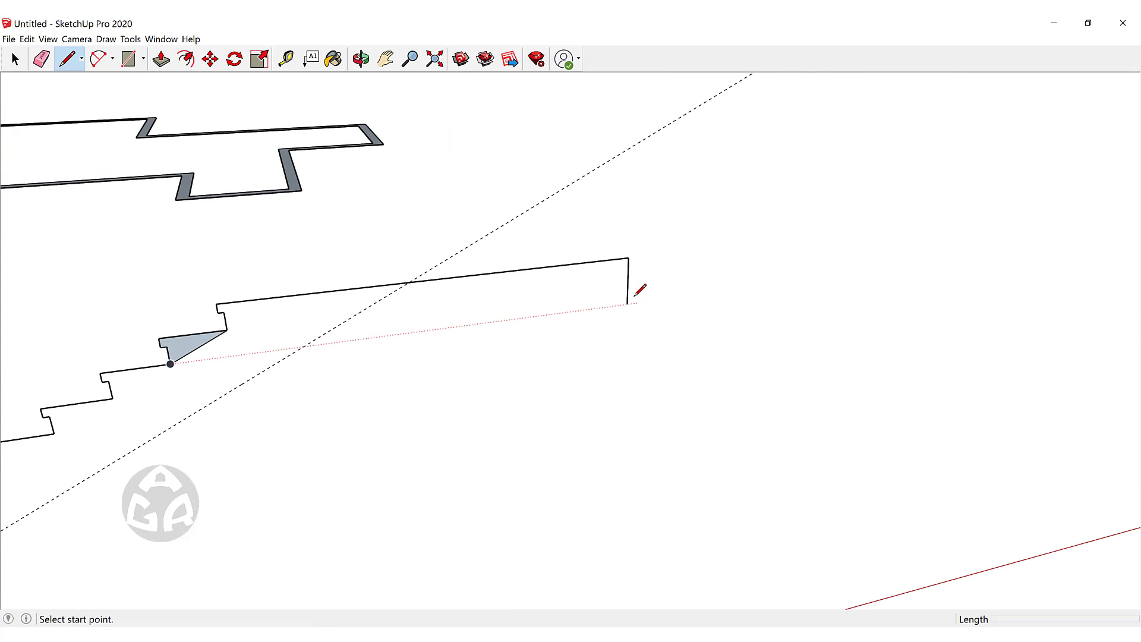
pyautogui.click(627, 304)
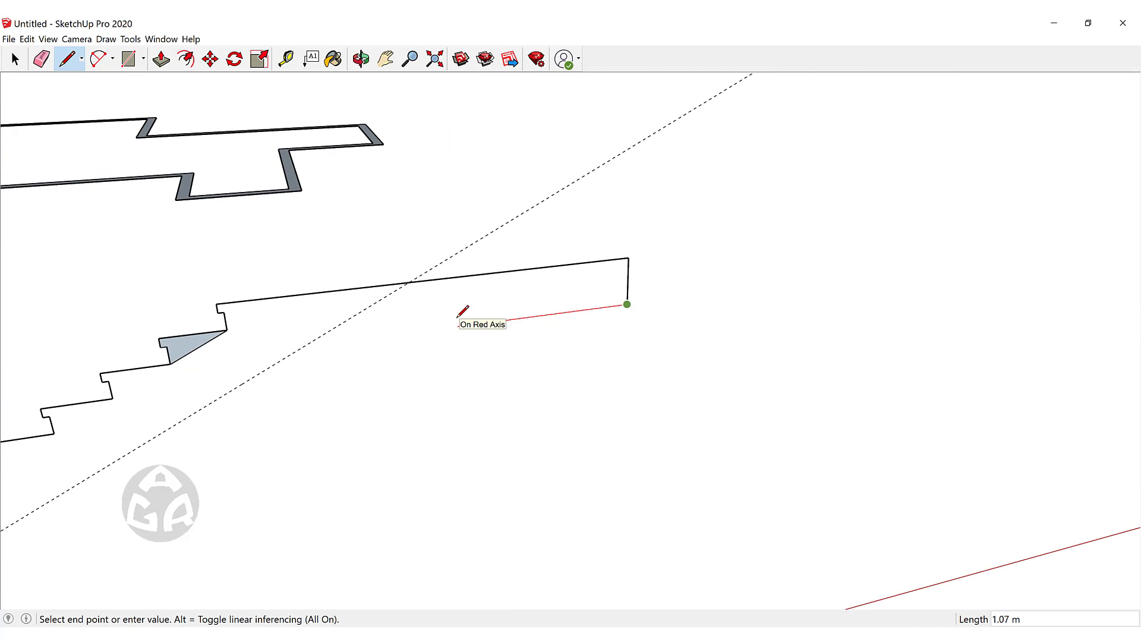
pyautogui.moveTo(458, 325); pyautogui.dragTo(636, 311, button='middle')
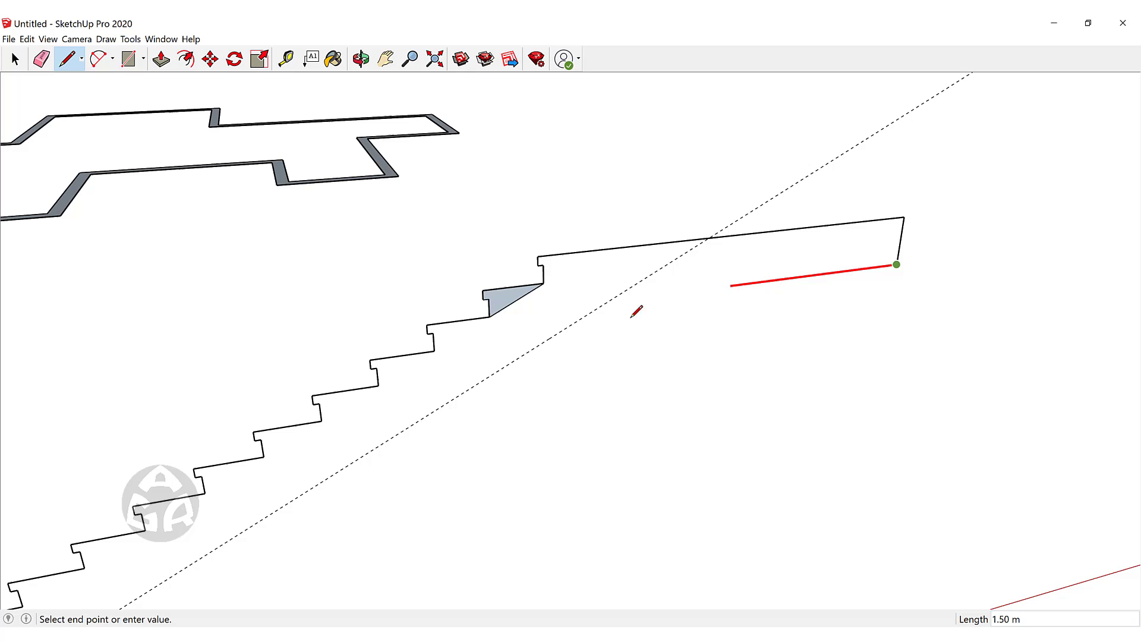
pyautogui.click(537, 344)
pyautogui.moveTo(565, 331); pyautogui.dragTo(661, 310, button='middle')
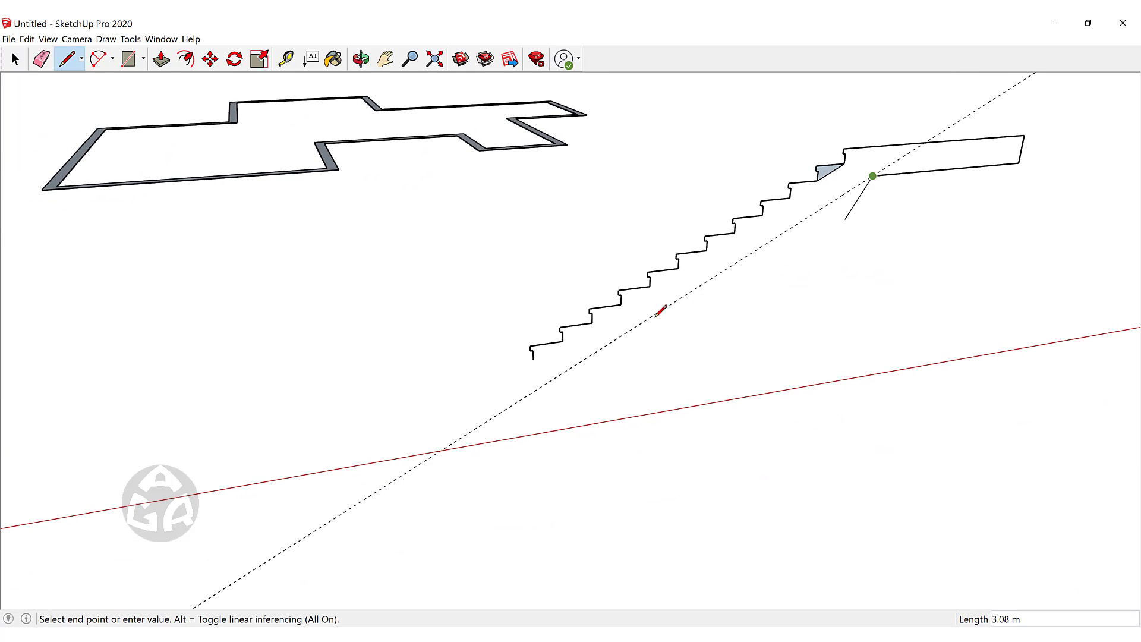
pyautogui.click(523, 397)
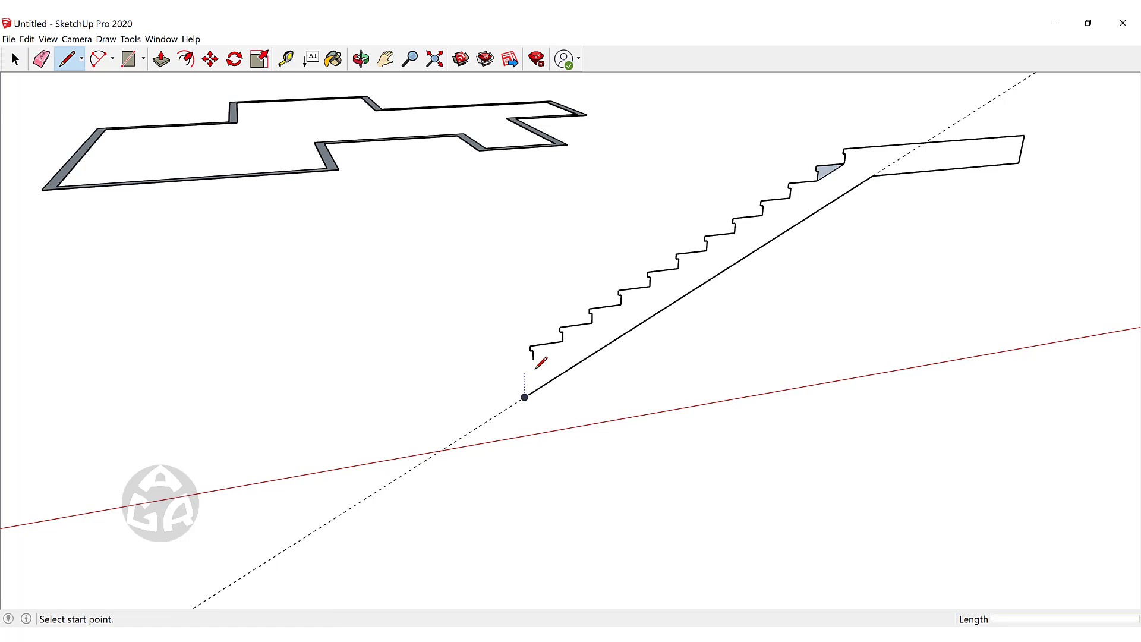
# - Close the stair profile with a line along the red axis from the lowest riser's foot to the sloping underside
pyautogui.scroll(3, 533, 374)
pyautogui.click(532, 353)
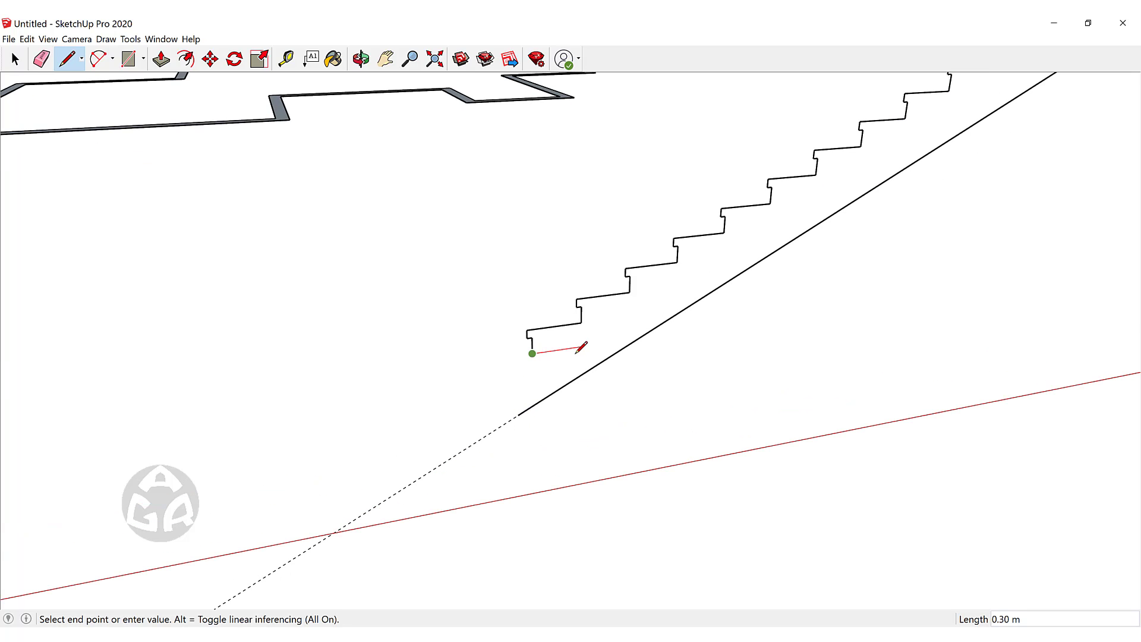
pyautogui.scroll(3, 537, 348)
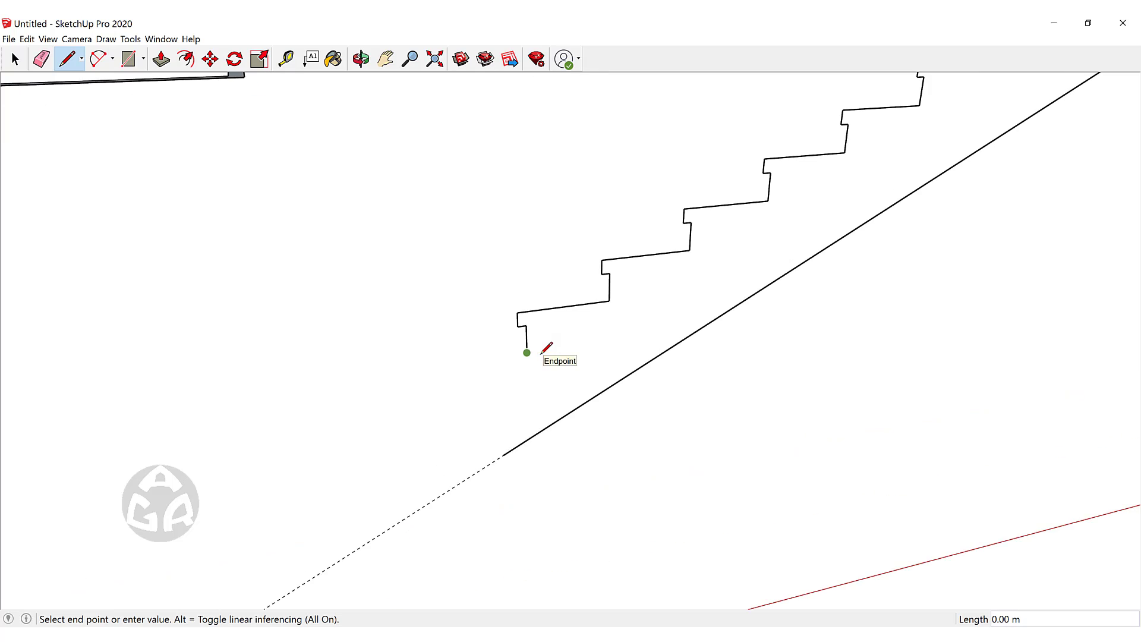
pyautogui.scroll(-2, 542, 346)
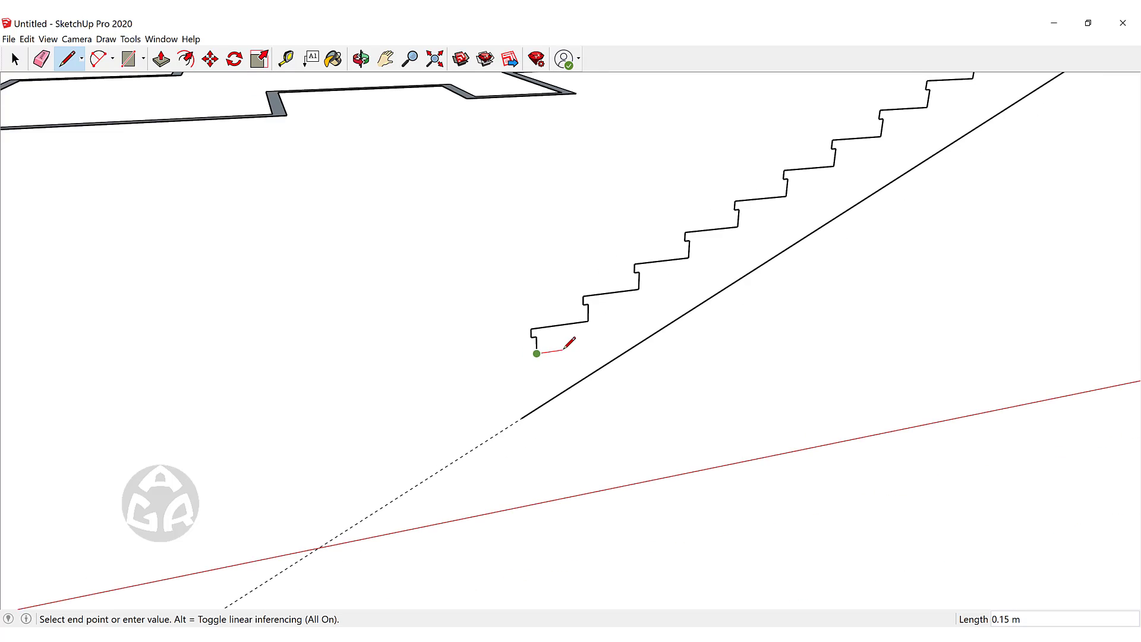
pyautogui.click(665, 326)
pyautogui.press('space')
# - Erase the leftover end of the sloping line, the guide and the short diagonal beneath the upper step
pyautogui.press('e')
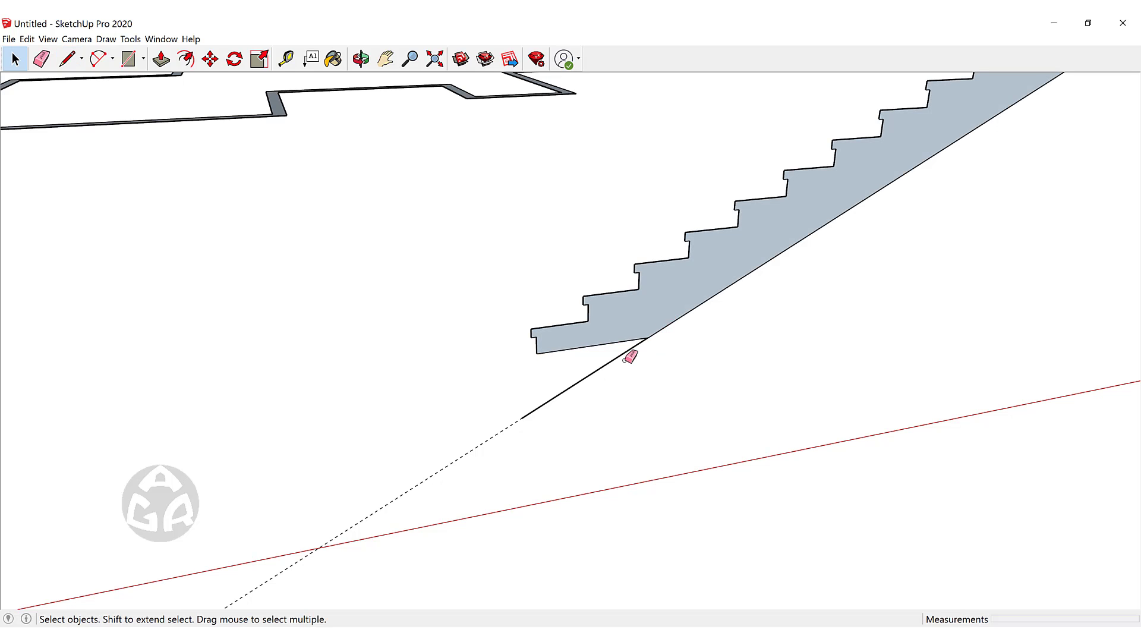
pyautogui.moveTo(589, 371); pyautogui.dragTo(600, 372)
pyautogui.scroll(-3, 458, 383)
pyautogui.moveTo(465, 375)
pyautogui.mouseDown(button='middle')
pyautogui.moveTo(738, 257)
pyautogui.moveTo(716, 288)
pyautogui.mouseUp(button='middle')
pyautogui.scroll(5, 655, 309)
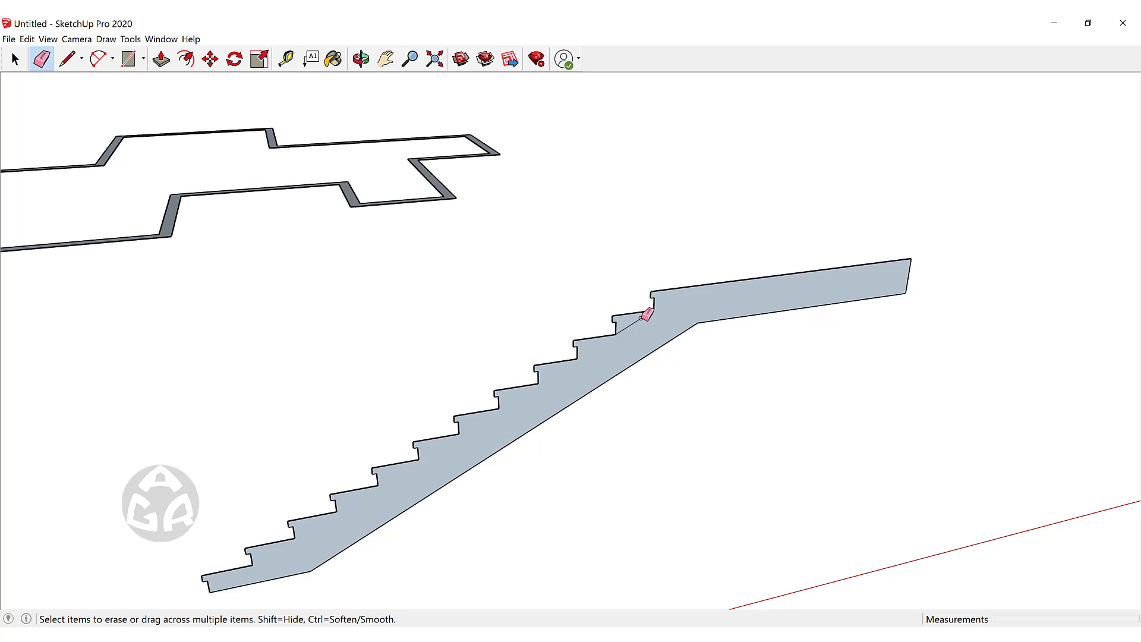
pyautogui.press('space')
pyautogui.scroll(-2, 437, 468)
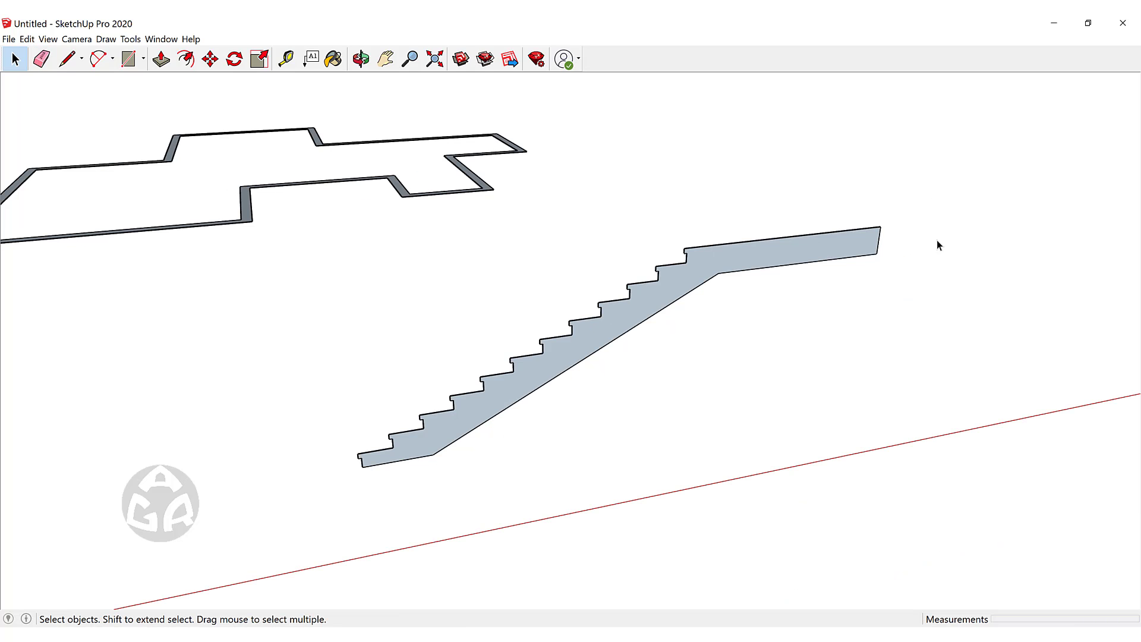
# - Push/Pull the stair profile face 2 m to give the stair and landing their width
pyautogui.moveTo(626, 297); pyautogui.dragTo(662, 291, button='middle')
pyautogui.press('p')
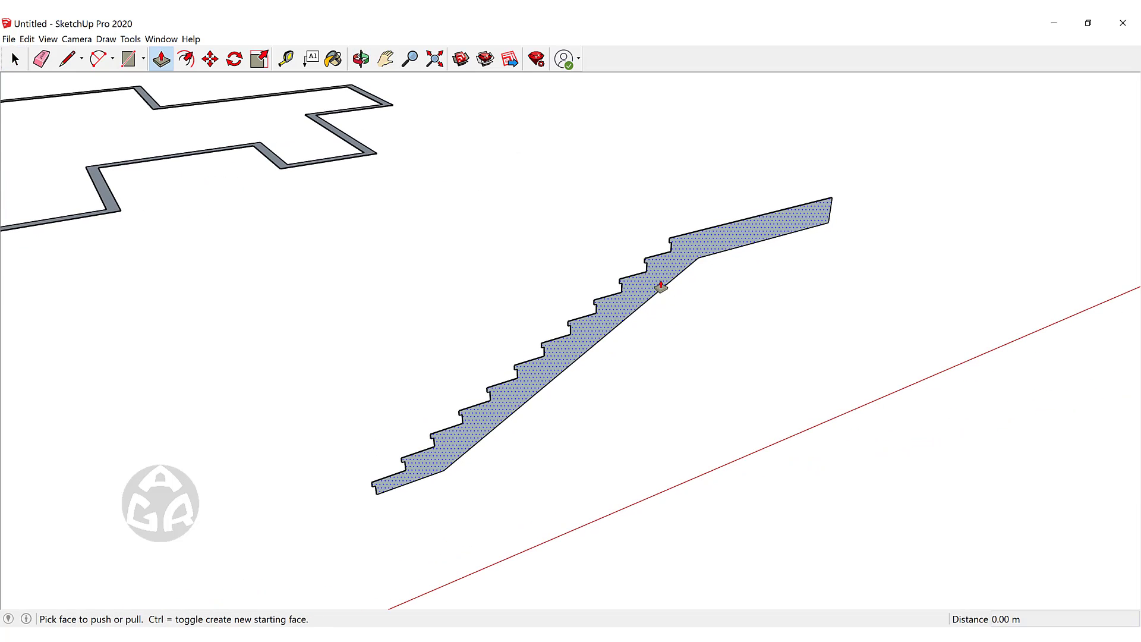
pyautogui.click(661, 287)
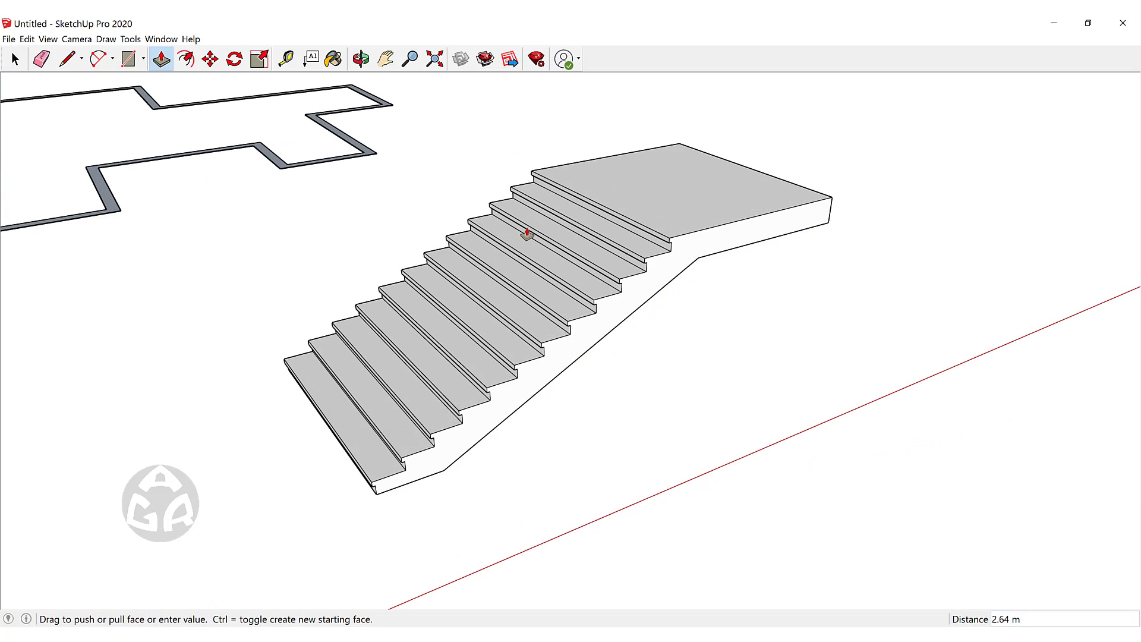
pyautogui.write('2')
pyautogui.press('Return')
pyautogui.moveTo(566, 239); pyautogui.dragTo(619, 285, button='middle')
pyautogui.press('space')
# - Examine the finished stair and landing from several angles and distances
pyautogui.moveTo(678, 334); pyautogui.dragTo(613, 367, button='middle')
pyautogui.scroll(-6, 595, 266)
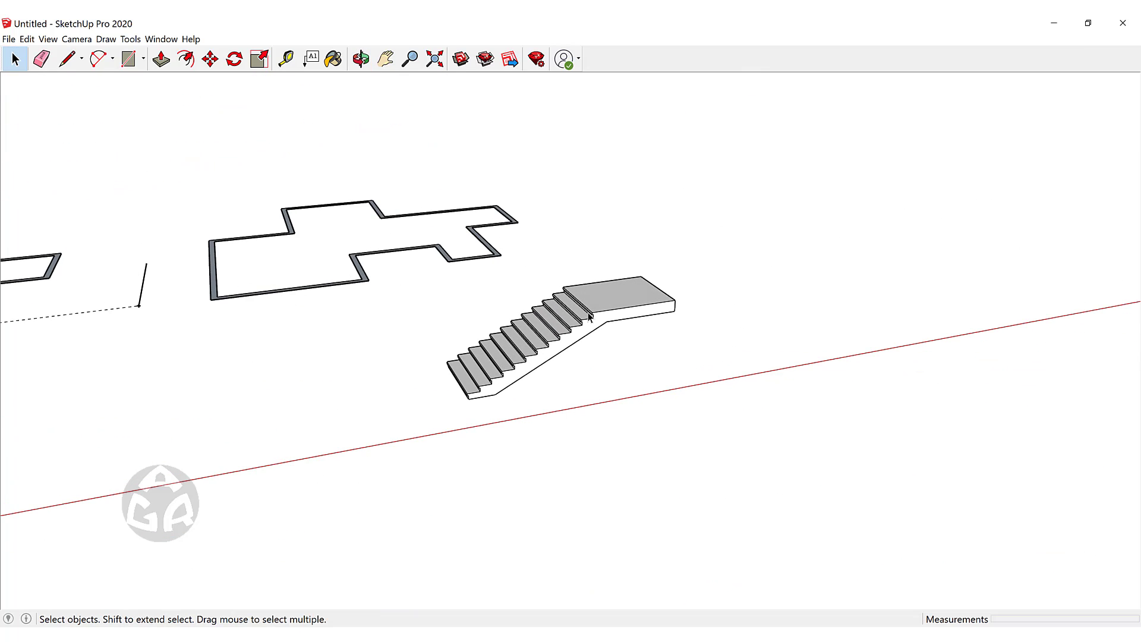
pyautogui.scroll(3, 535, 328)
pyautogui.scroll(2, 491, 325)
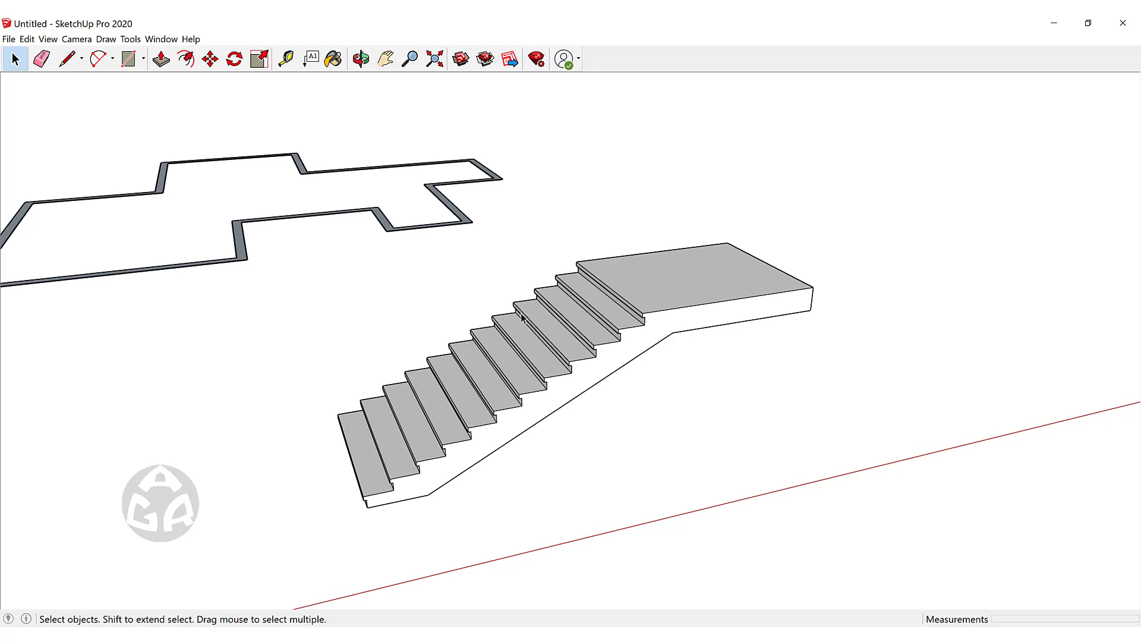
pyautogui.moveTo(625, 301); pyautogui.dragTo(679, 256, button='middle')
pyautogui.press('space')
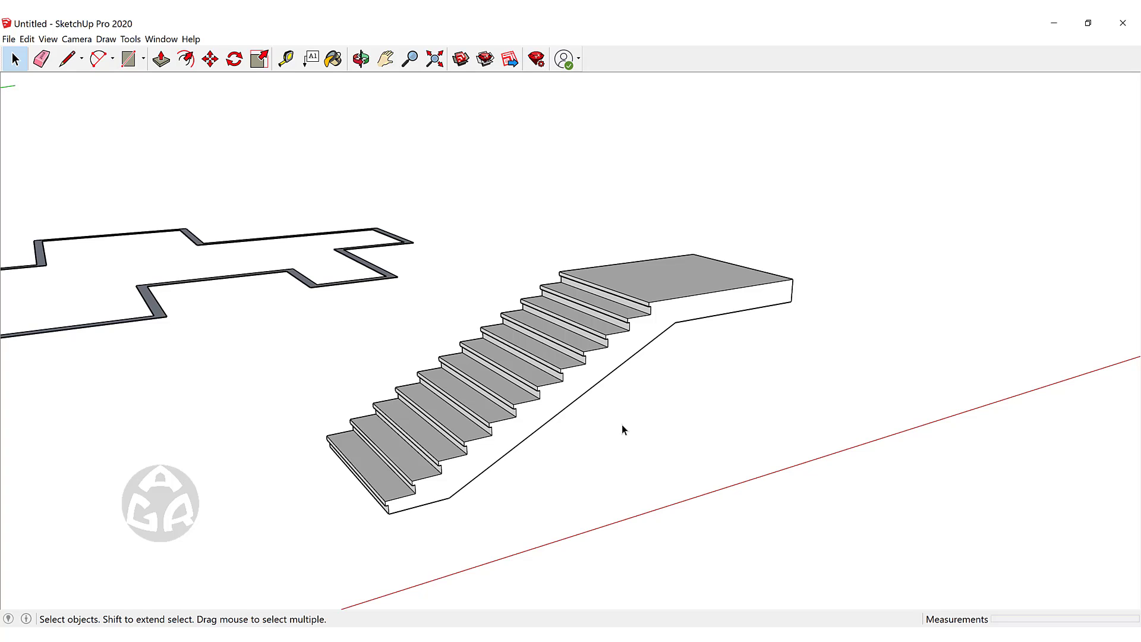
pyautogui.scroll(-5, 632, 288)
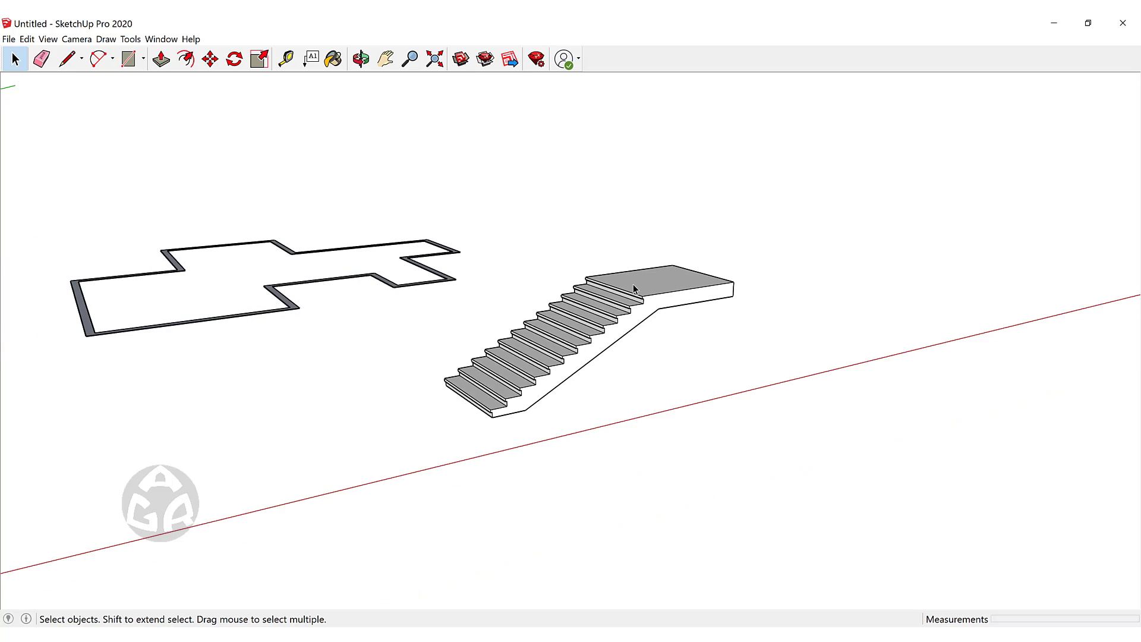
# - Draw a rectangle about 7.5 m by 7.7 m on the open ground beside the existing wall outline
pyautogui.moveTo(534, 267); pyautogui.dragTo(436, 443, button='middle')
pyautogui.keyDown('shift'); pyautogui.moveTo(605, 213); pyautogui.dragTo(479, 340, button='middle'); pyautogui.keyUp('shift')
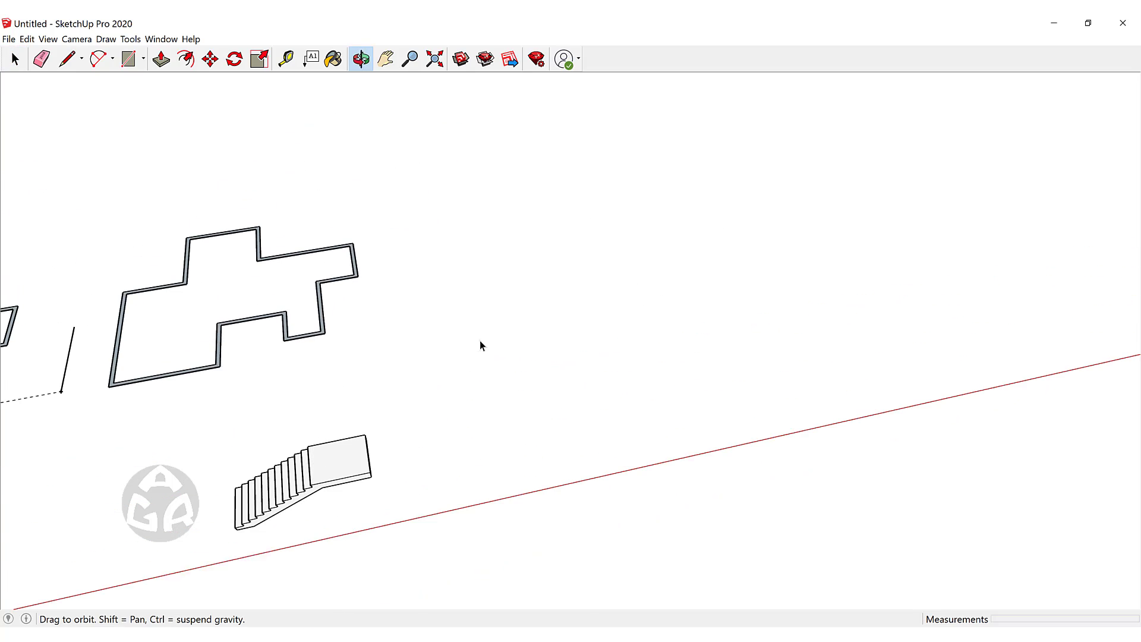
pyautogui.scroll(3, 480, 331)
pyautogui.press('t')
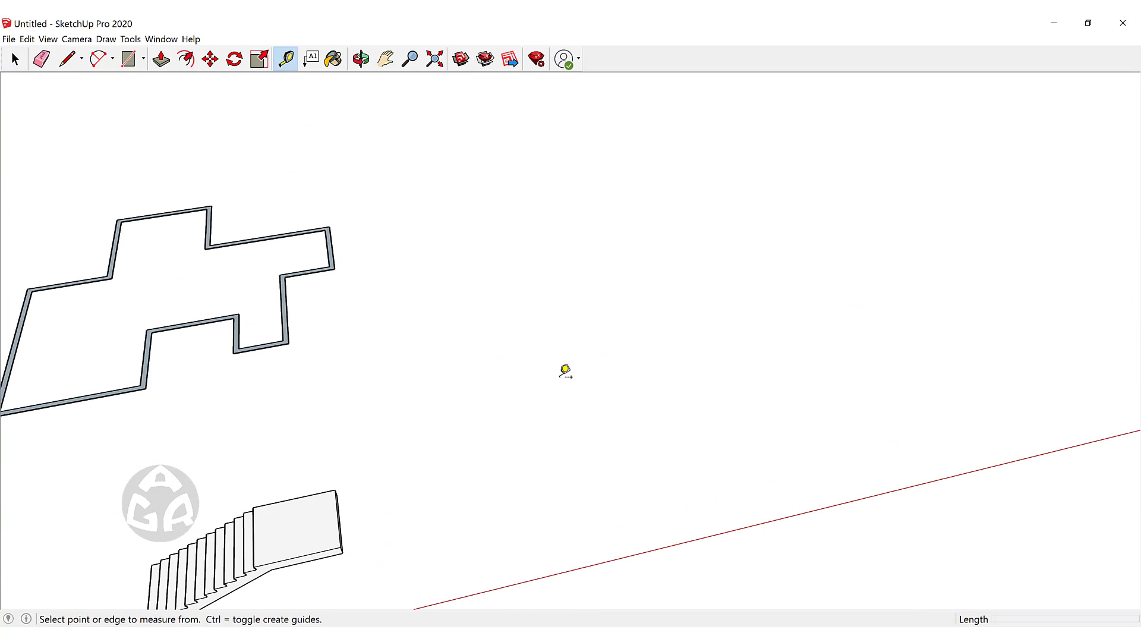
pyautogui.press('r')
pyautogui.click(484, 458)
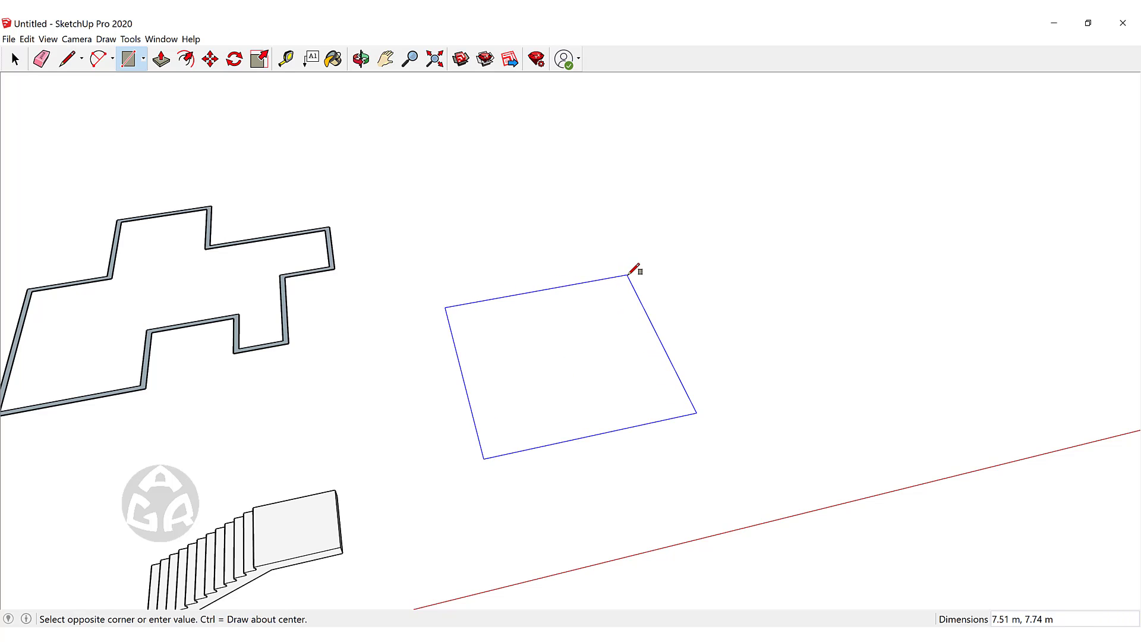
pyautogui.click(634, 273)
pyautogui.press('space')
pyautogui.scroll(3, 638, 300)
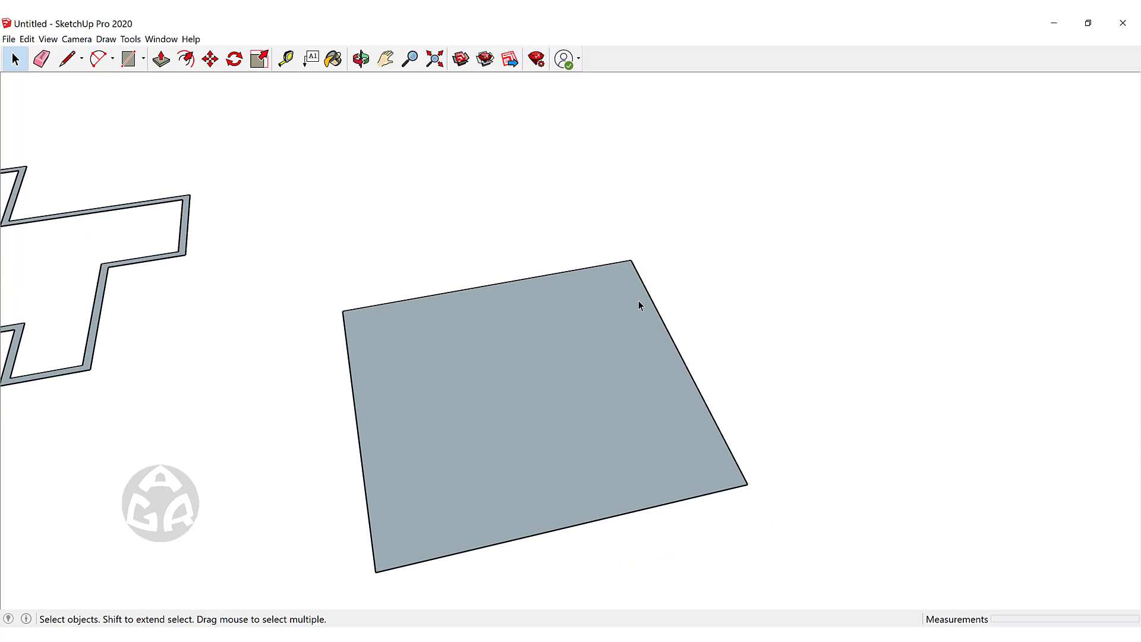
# - Offset the rectangle's outline 0.2 m inward and delete the inner face, leaving a wall outline
pyautogui.click(639, 308)
pyautogui.press('f')
pyautogui.click(639, 308)
pyautogui.write('.2')
pyautogui.press('Return')
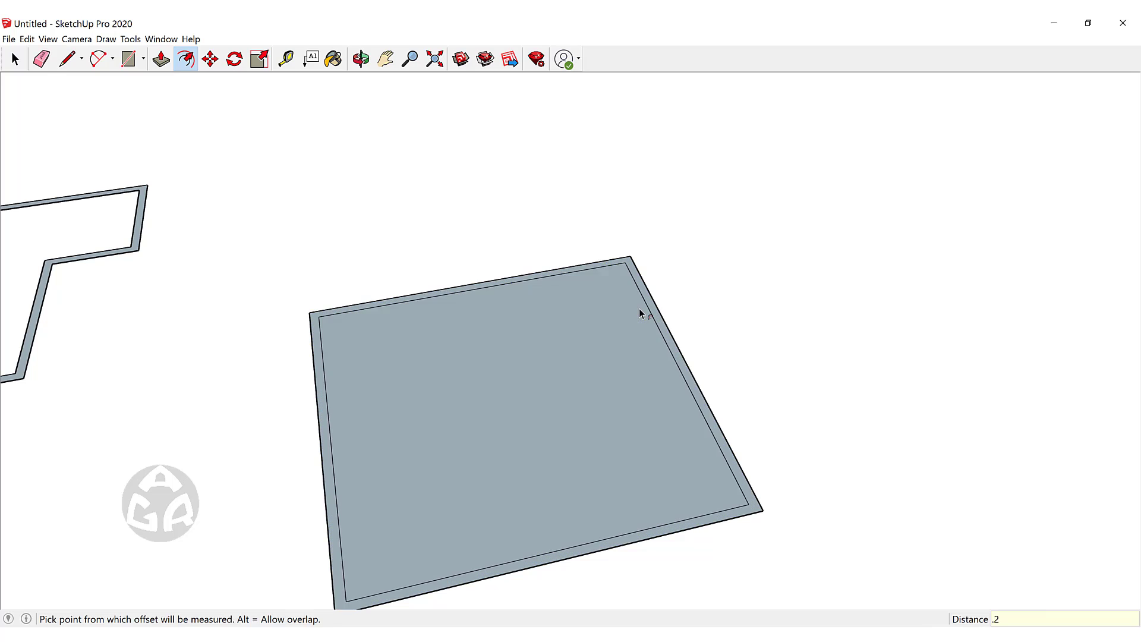
pyautogui.press('space')
pyautogui.press('Delete')
# - Push/Pull the large wall outline 3 m upward to form the room's walls
pyautogui.press('p')
pyautogui.scroll(-3, 700, 395)
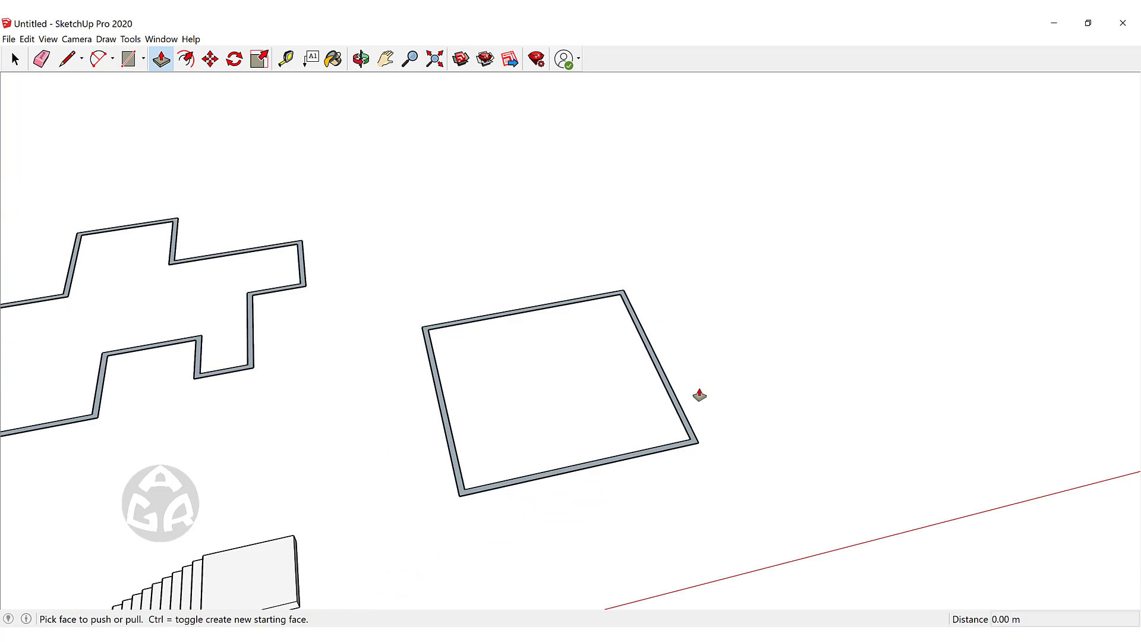
pyautogui.scroll(3, 678, 461)
pyautogui.click(678, 461)
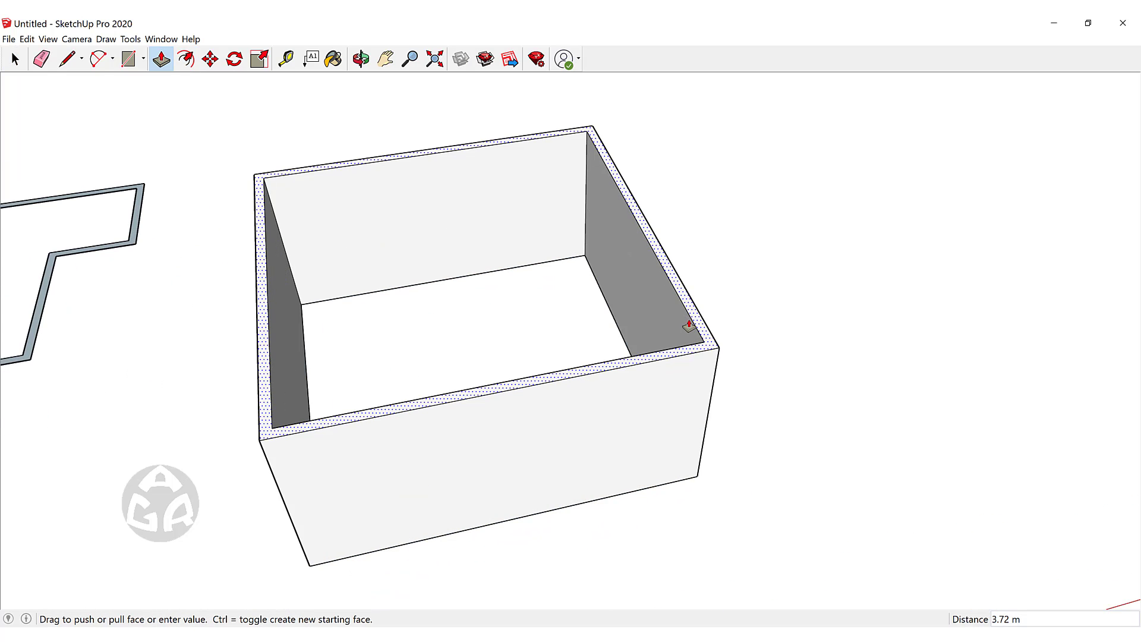
pyautogui.write('3')
pyautogui.press('Return')
pyautogui.press('space')
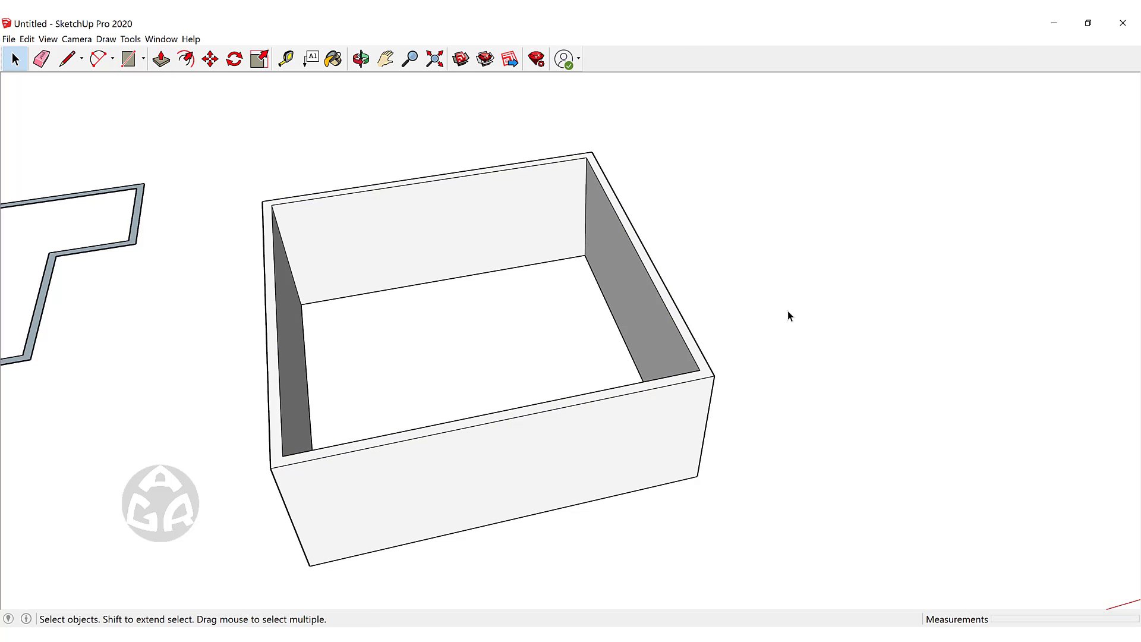
# - Undo the wall extrusion, the inner face deletion, the offset and the large rectangle
pyautogui.hotkey('ctrl', 'z')
pyautogui.hotkey('ctrl', 'z')
pyautogui.hotkey('ctrl', 'z')
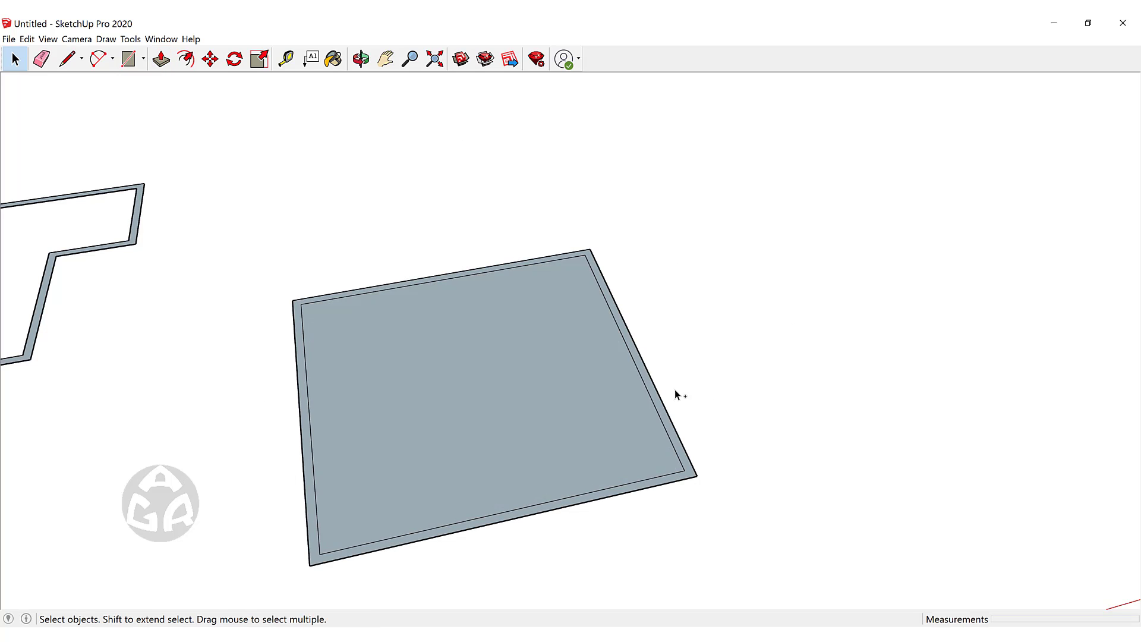
pyautogui.hotkey('ctrl', 'z')
# - Draw a 5 m by 5 m rectangle on the ground as the room's footprint
pyautogui.press('r')
pyautogui.click(395, 501)
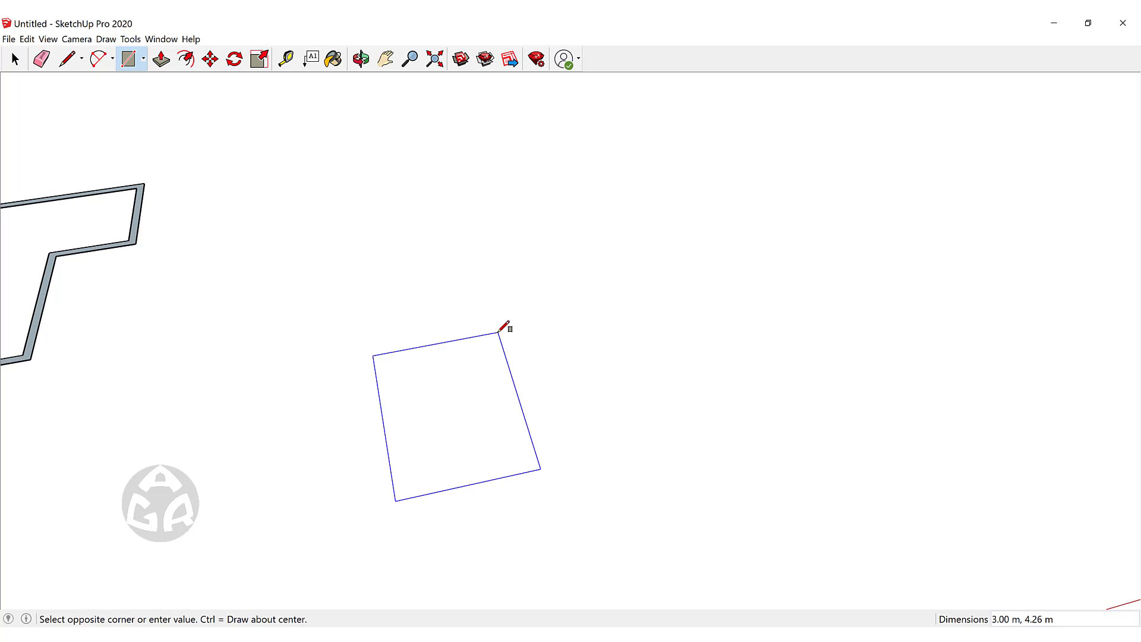
pyautogui.write('5,5')
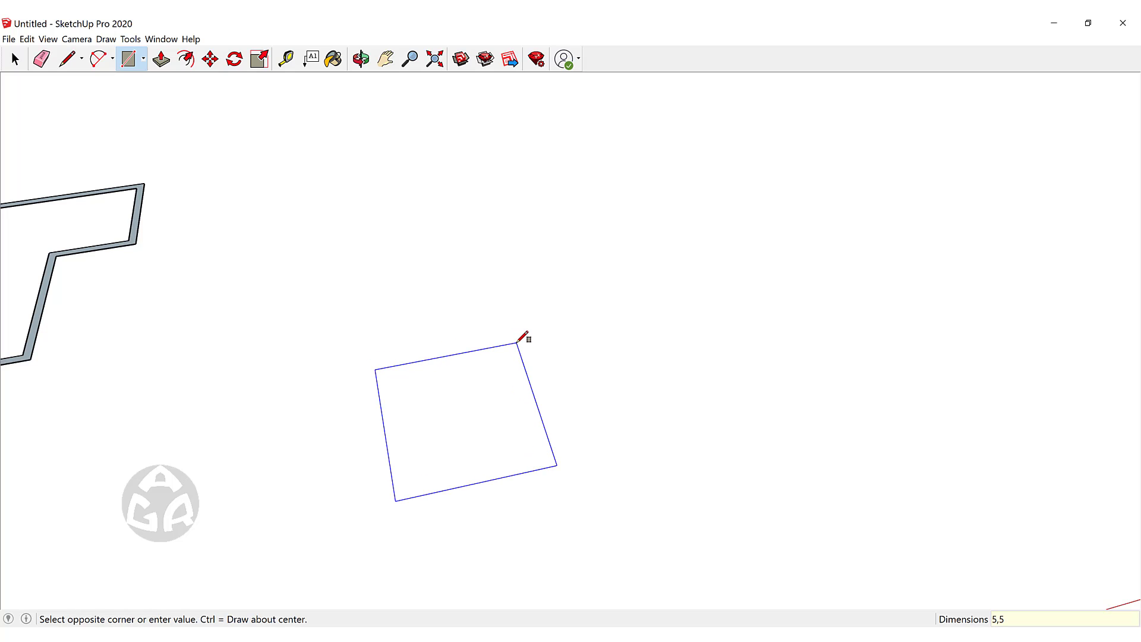
pyautogui.press('Return')
pyautogui.press('space')
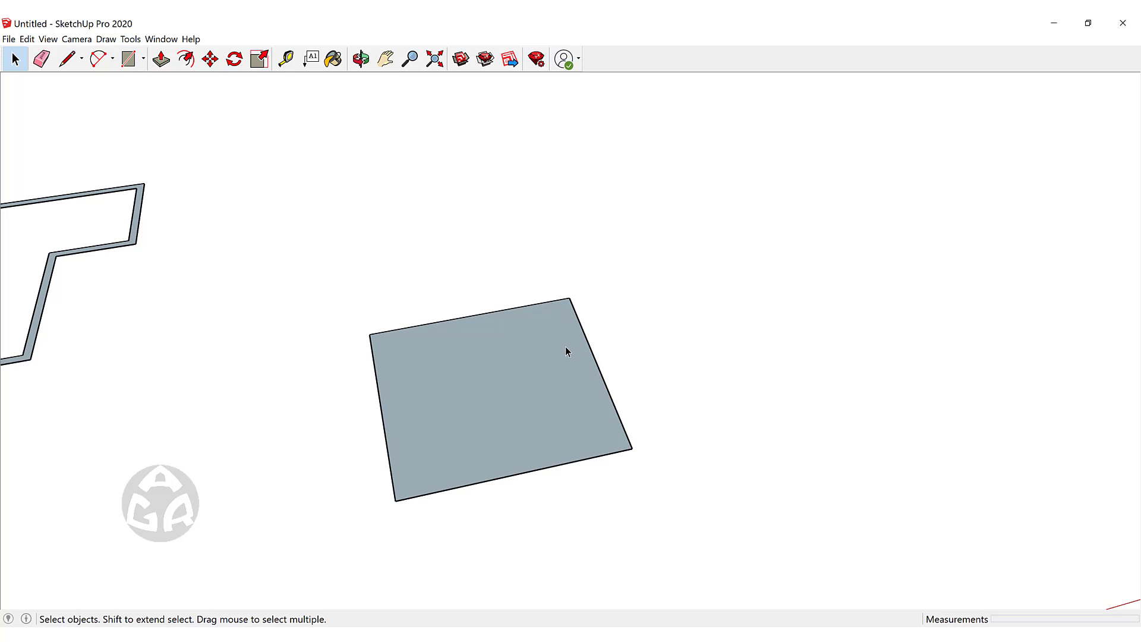
# - Offset the 5 m square's outline 0.2 m inward and delete the inner face
pyautogui.press('f')
pyautogui.press('space')
pyautogui.scroll(3, 568, 375)
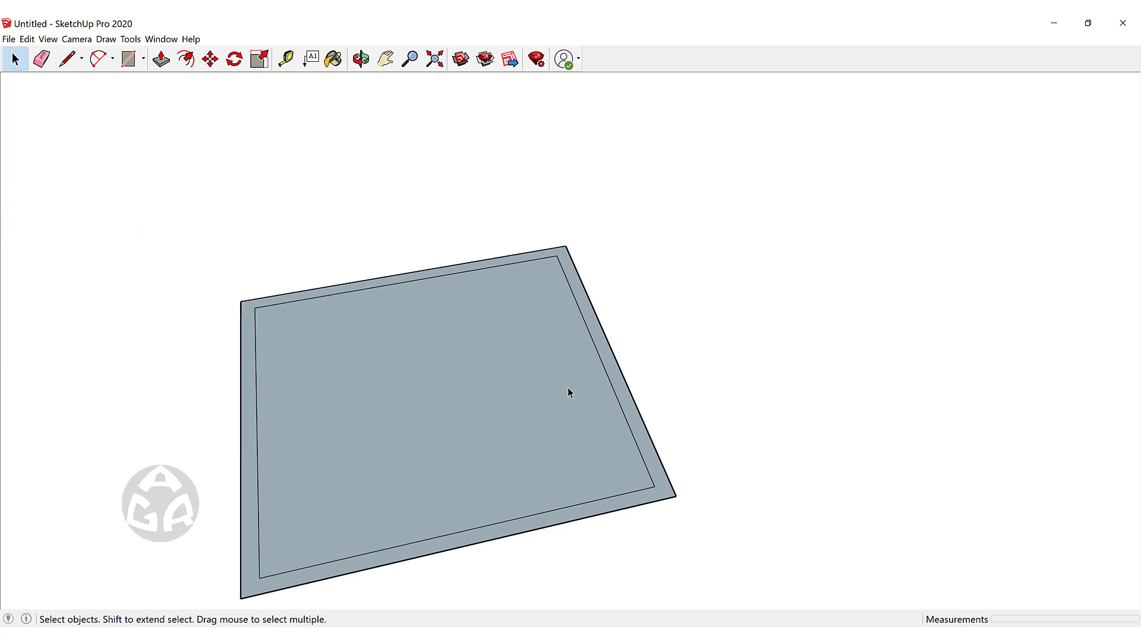
pyautogui.click(568, 386)
pyautogui.press('Delete')
# - Push/Pull the square wall outline 3 m upward to raise the room's walls
pyautogui.press('p')
pyautogui.moveTo(653, 425); pyautogui.dragTo(649, 328)
pyautogui.press('Return')
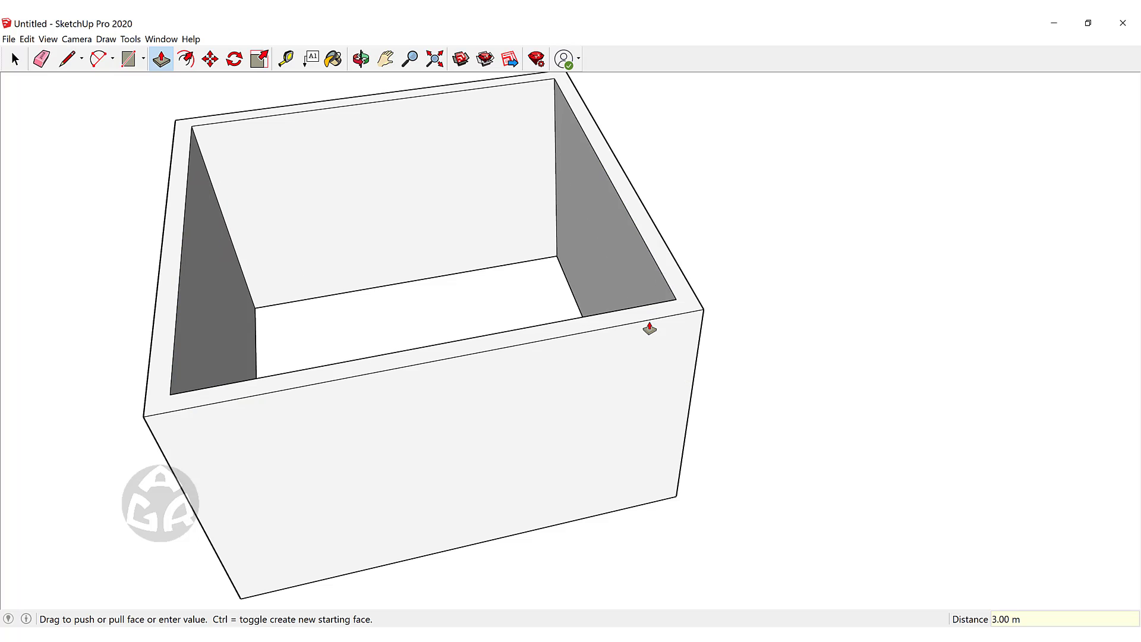
pyautogui.press('space')
# - Place a vertical guide on the room's front wall, 0.5 m in from the nearest corner edge
pyautogui.moveTo(633, 348); pyautogui.dragTo(600, 389, button='middle')
pyautogui.scroll(2, 600, 389)
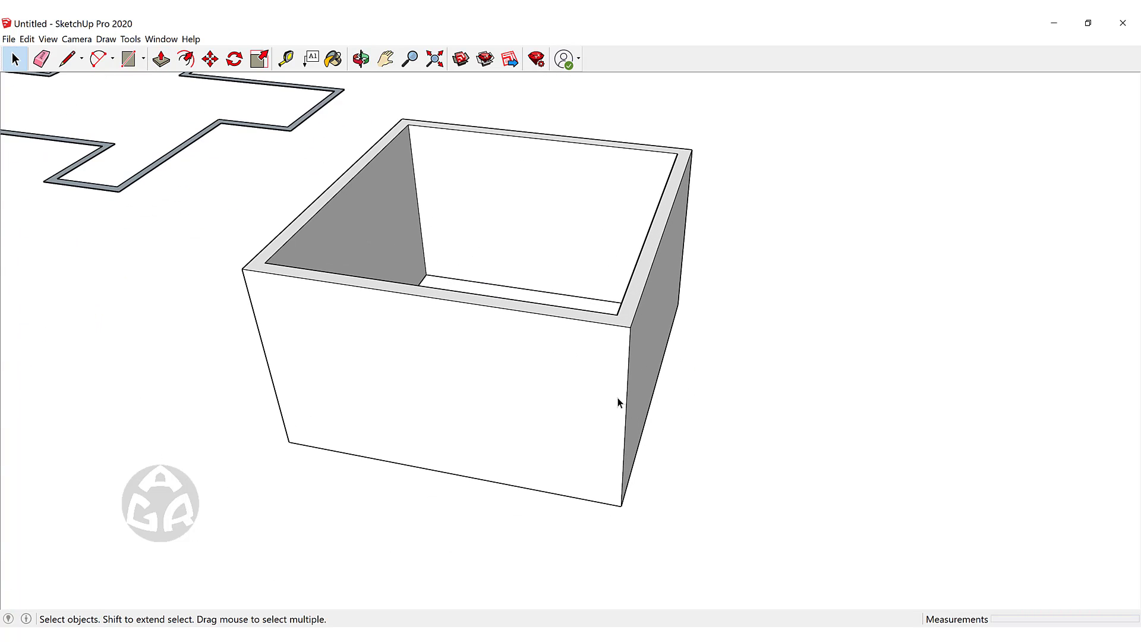
pyautogui.scroll(2, 615, 400)
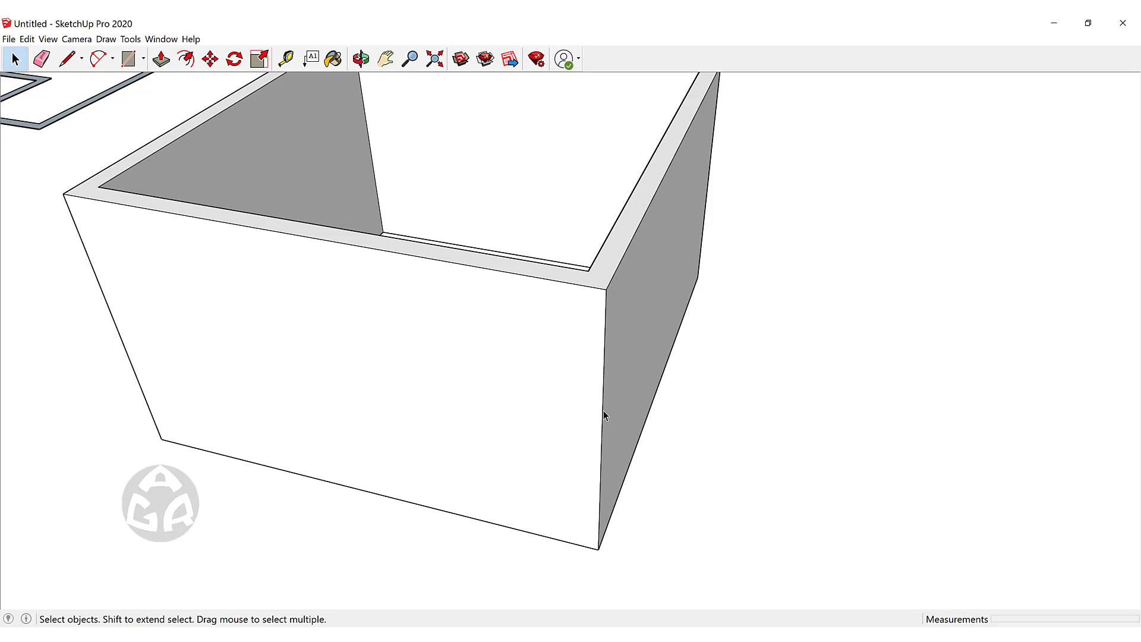
pyautogui.press('t')
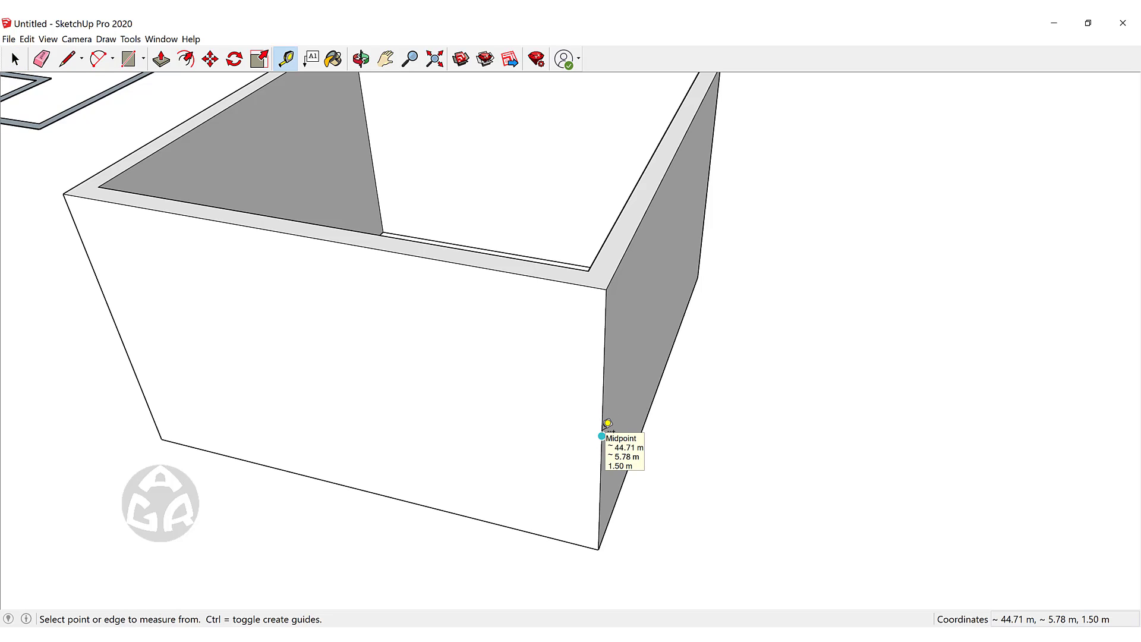
pyautogui.click(602, 434)
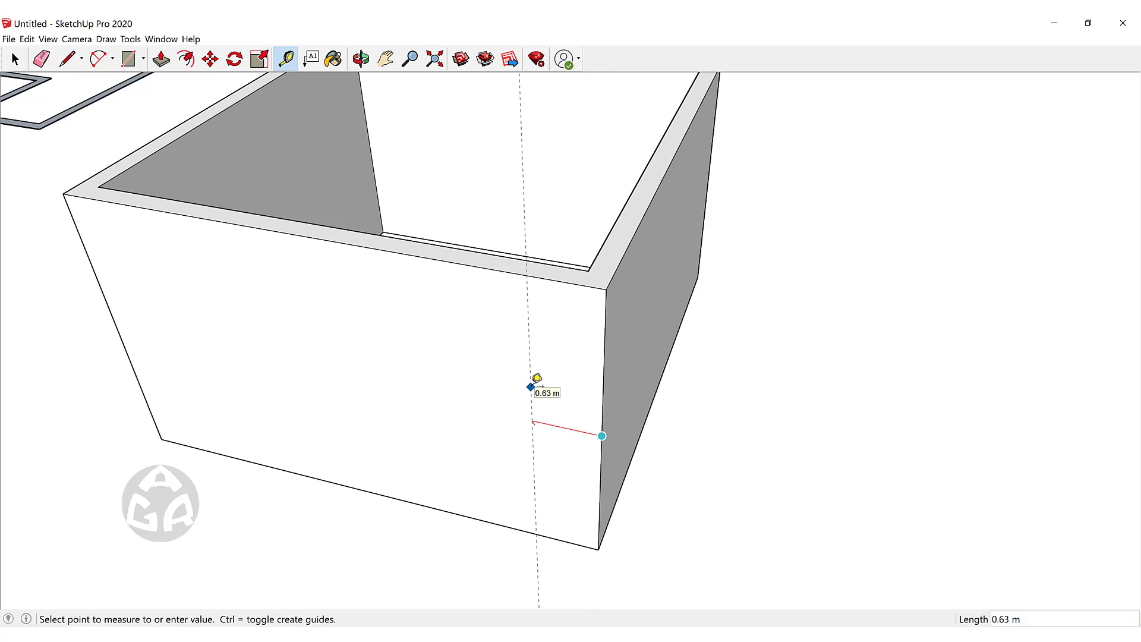
pyautogui.write('.5')
pyautogui.press('Return')
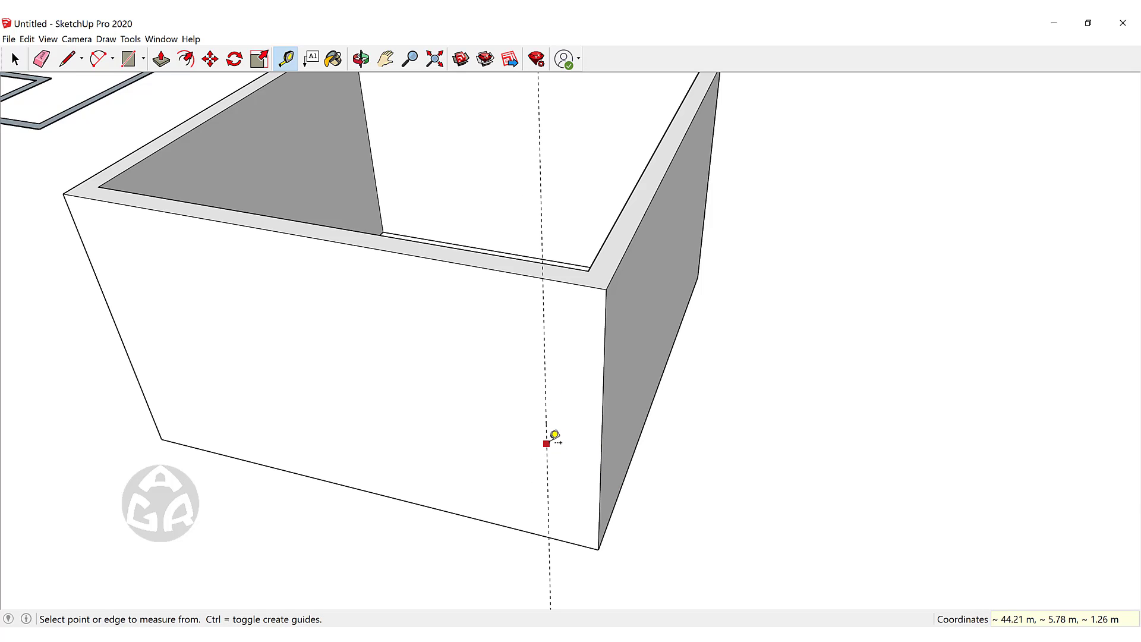
pyautogui.click(602, 436)
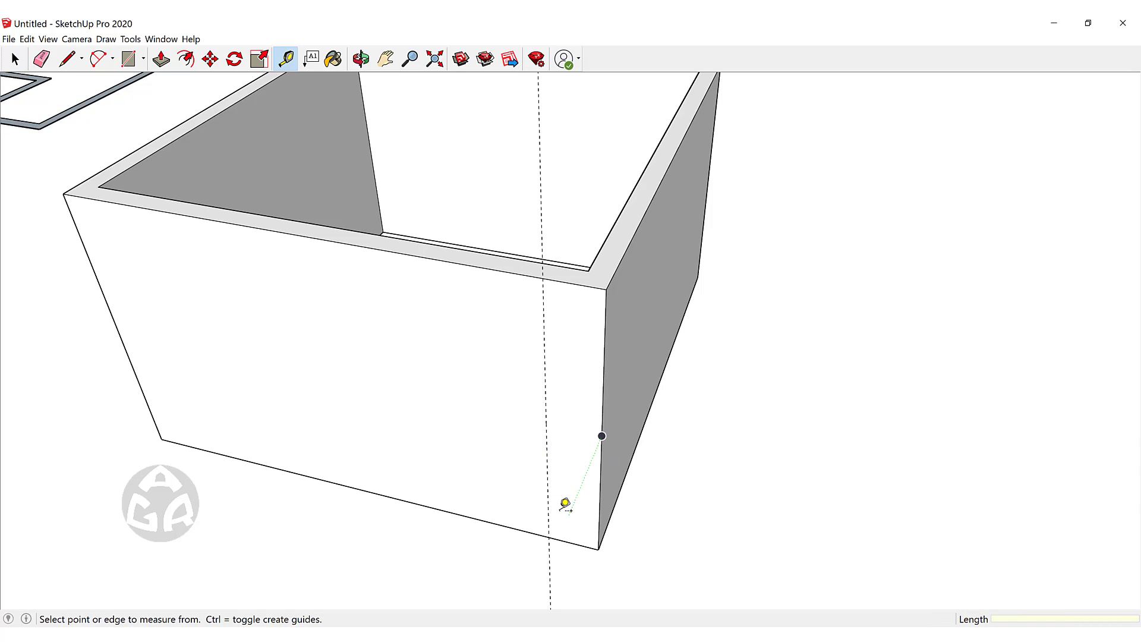
# - Draw a 1 m by 2.2 m door rectangle on the front wall from the guide's intersection with the bottom edge
pyautogui.press('r')
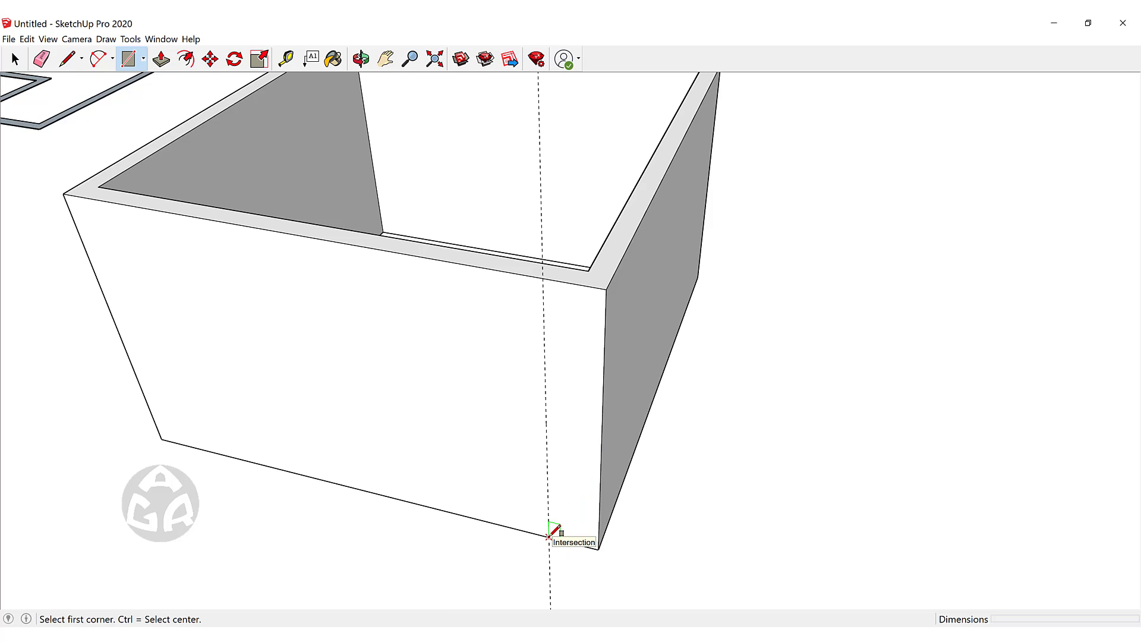
pyautogui.click(548, 536)
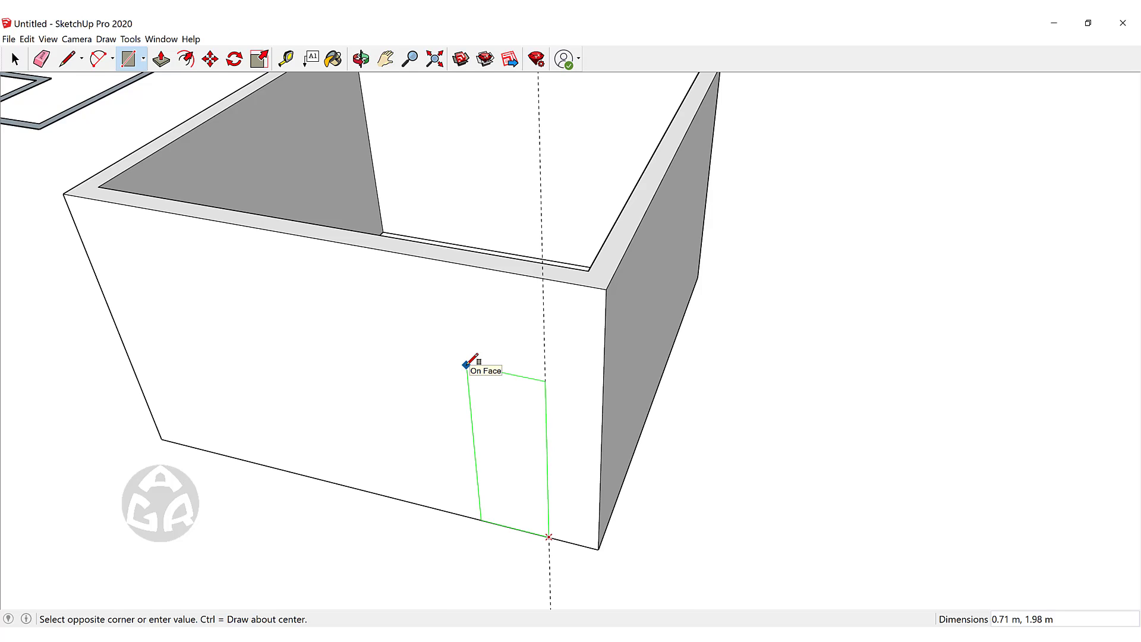
pyautogui.write('1,2.2')
pyautogui.press('Return')
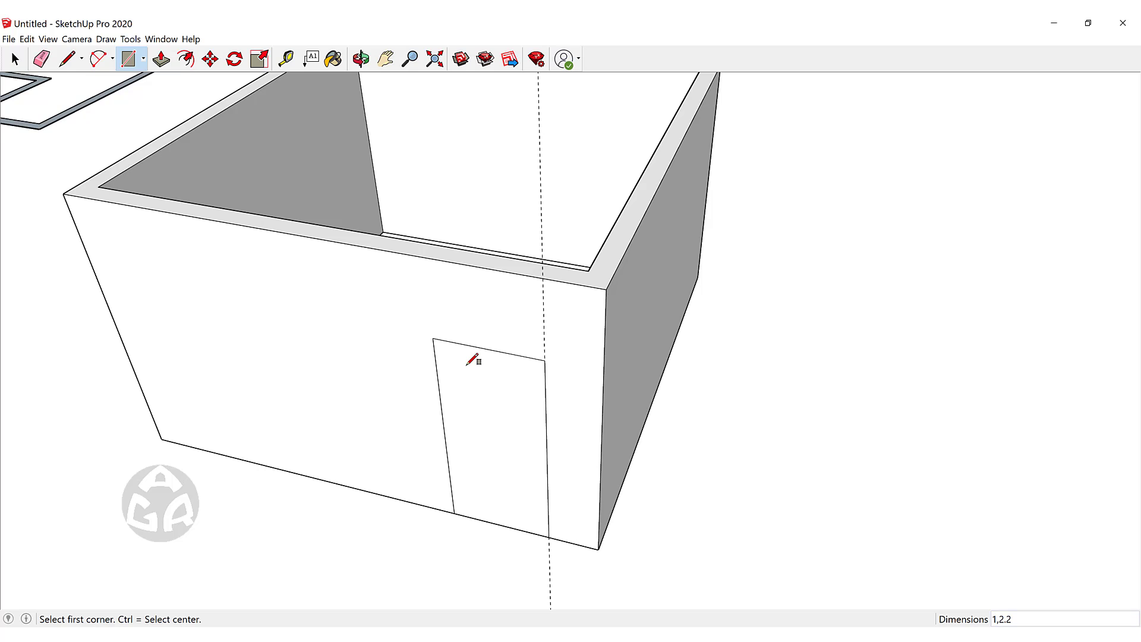
pyautogui.press('space')
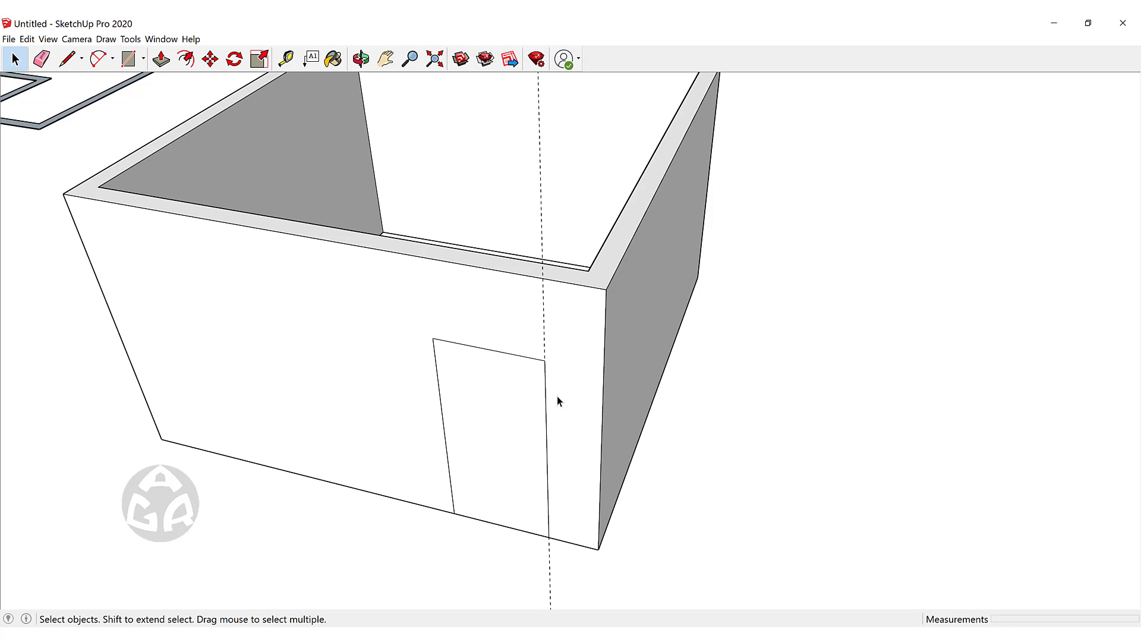
# - Add guides 0.8 m above the front wall's bottom edge and 0.7 m in from its vertical edge farthest from the door
pyautogui.moveTo(588, 394); pyautogui.dragTo(648, 415, button='middle')
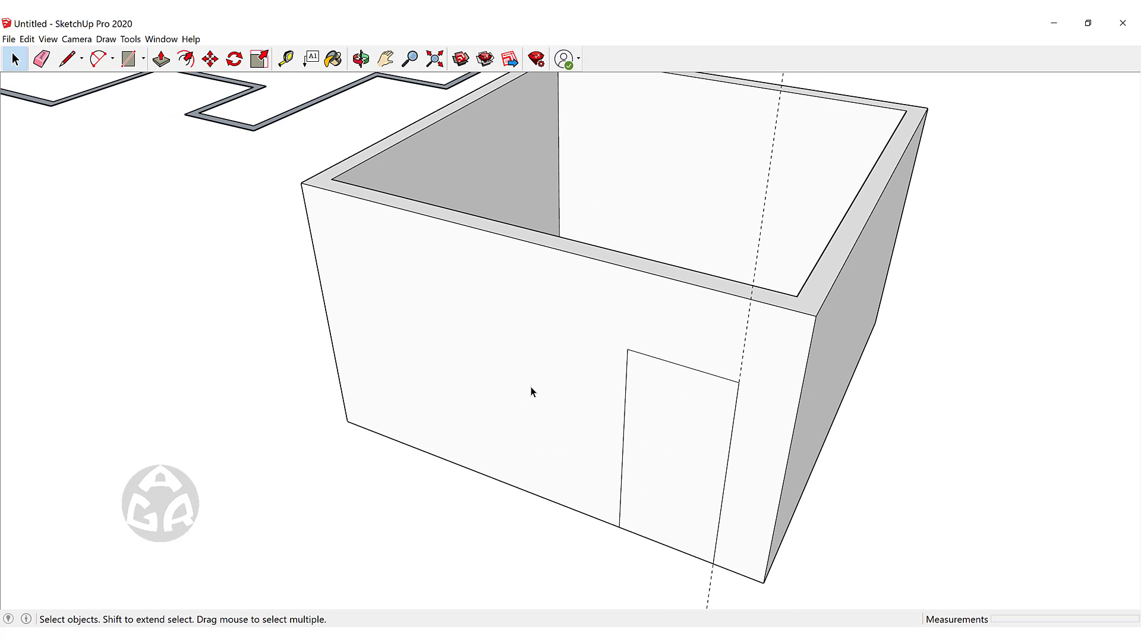
pyautogui.press('t')
pyautogui.click(456, 462)
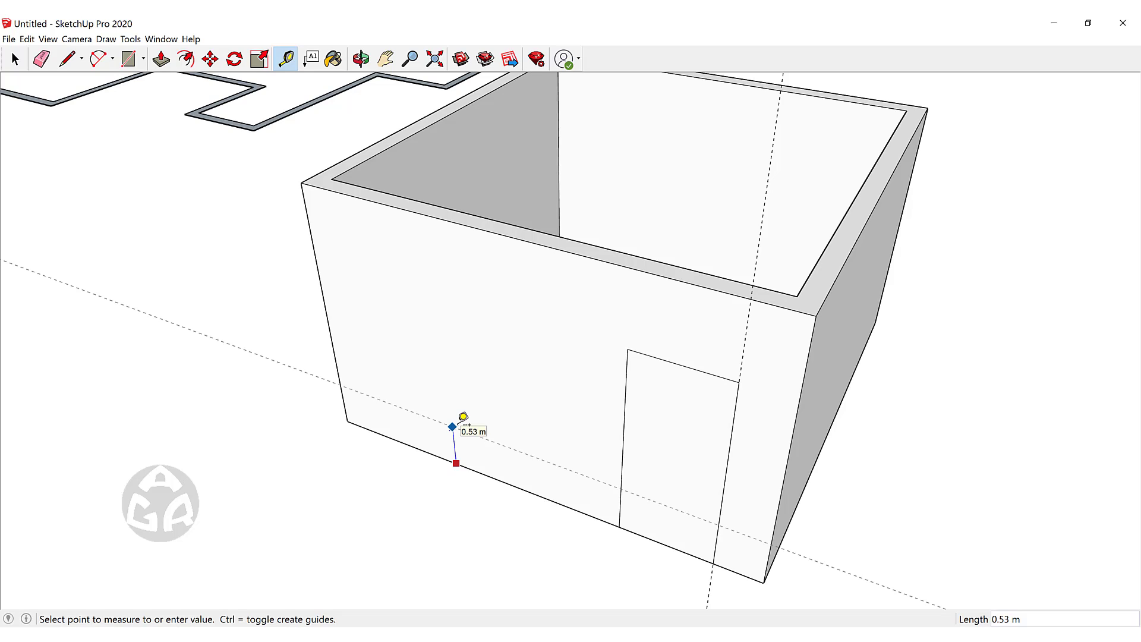
pyautogui.write('.8')
pyautogui.press('Return')
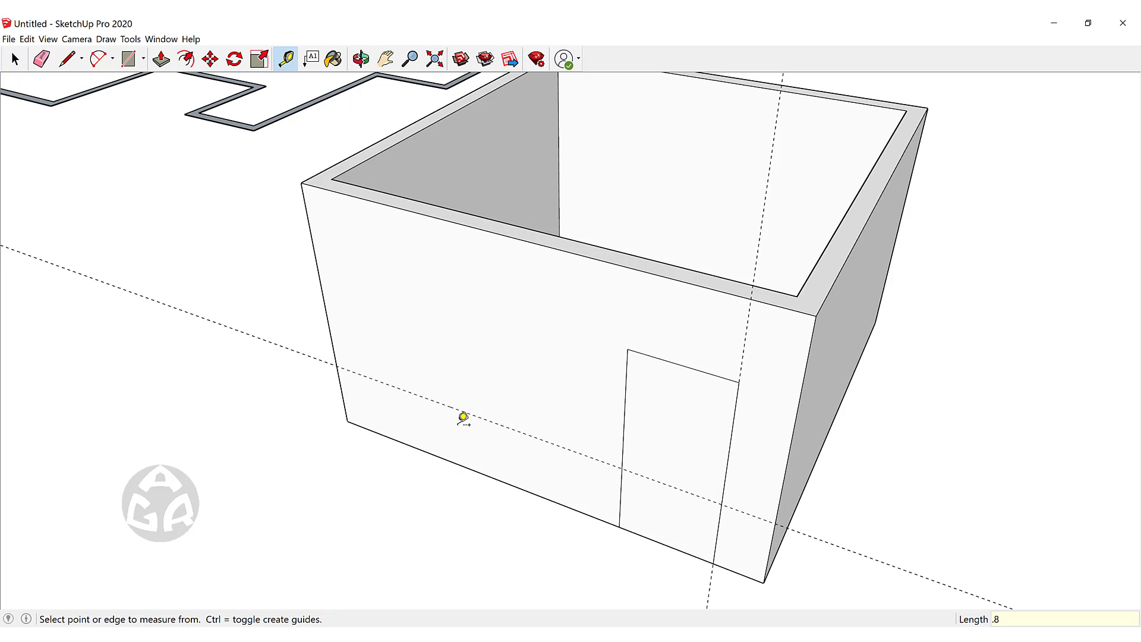
pyautogui.click(322, 291)
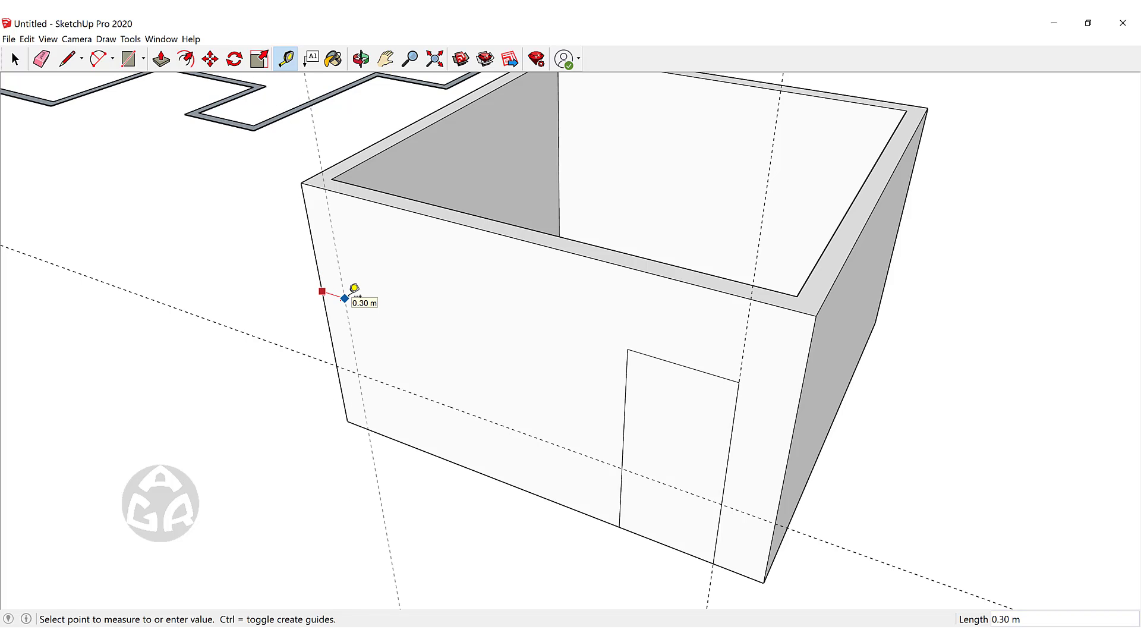
pyautogui.write('.7')
pyautogui.press('Return')
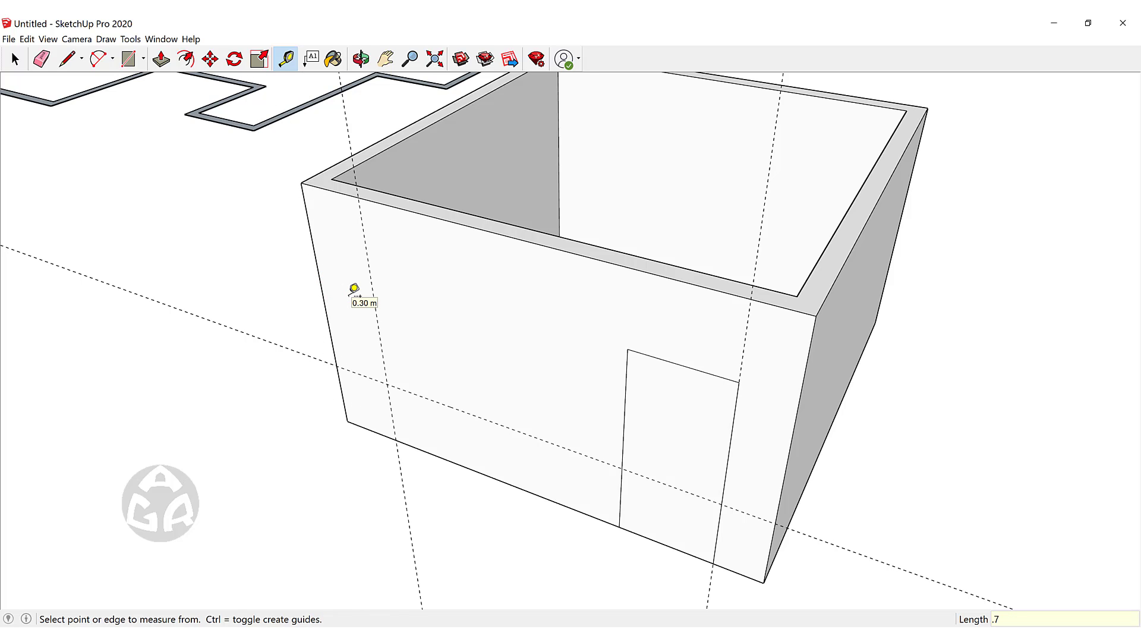
# - Draw a 1.5 m by 1.5 m window rectangle on the front wall from the intersection of the two new guides
pyautogui.press('space')
pyautogui.press('r')
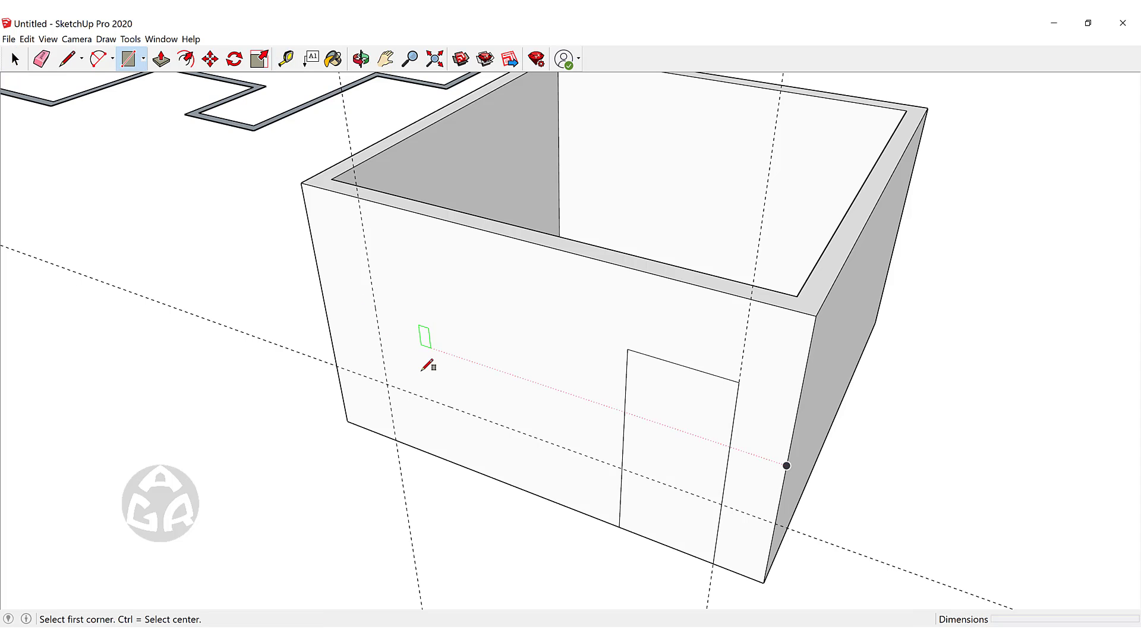
pyautogui.moveTo(402, 390)
pyautogui.mouseDown(button='middle')
pyautogui.moveTo(438, 393)
pyautogui.moveTo(393, 399)
pyautogui.mouseUp(button='middle')
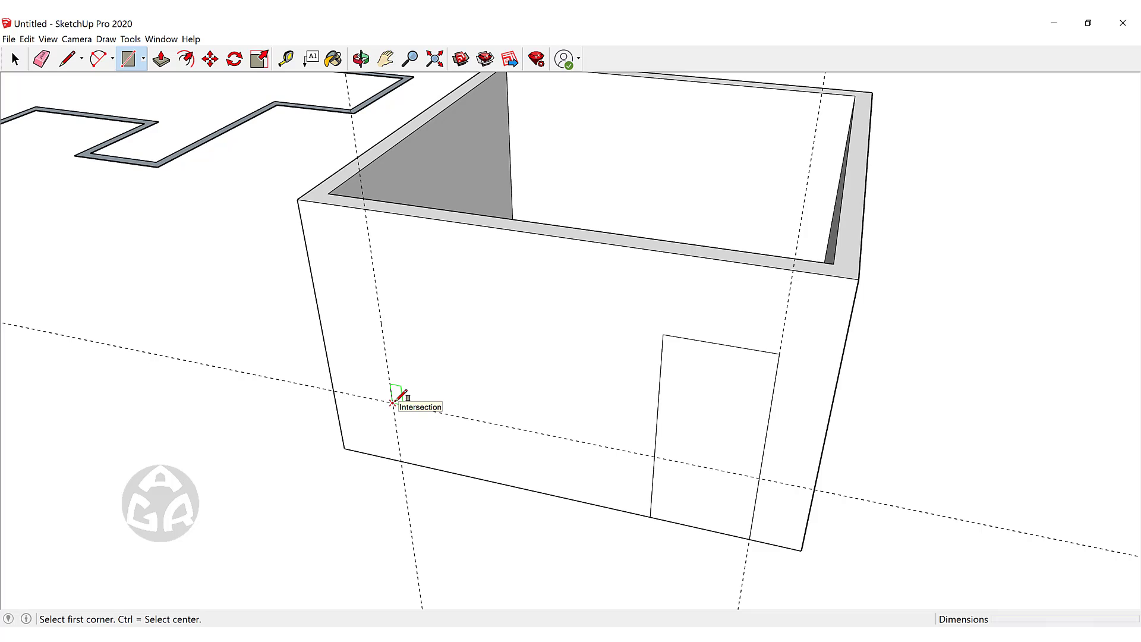
pyautogui.click(392, 403)
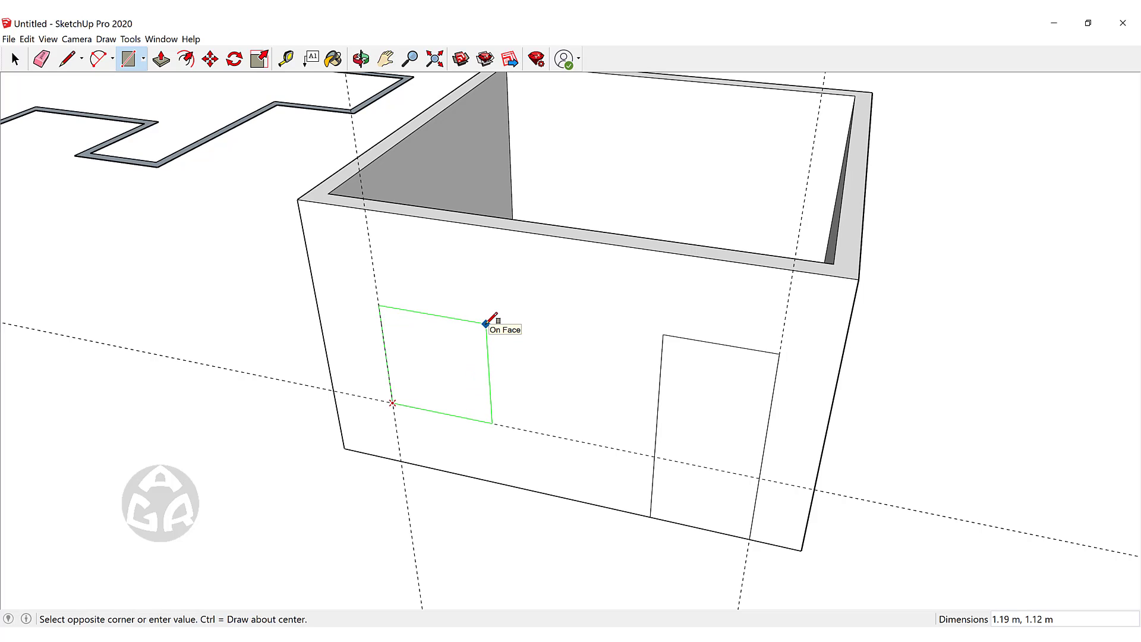
pyautogui.write('1.5,1.5')
pyautogui.press('Return')
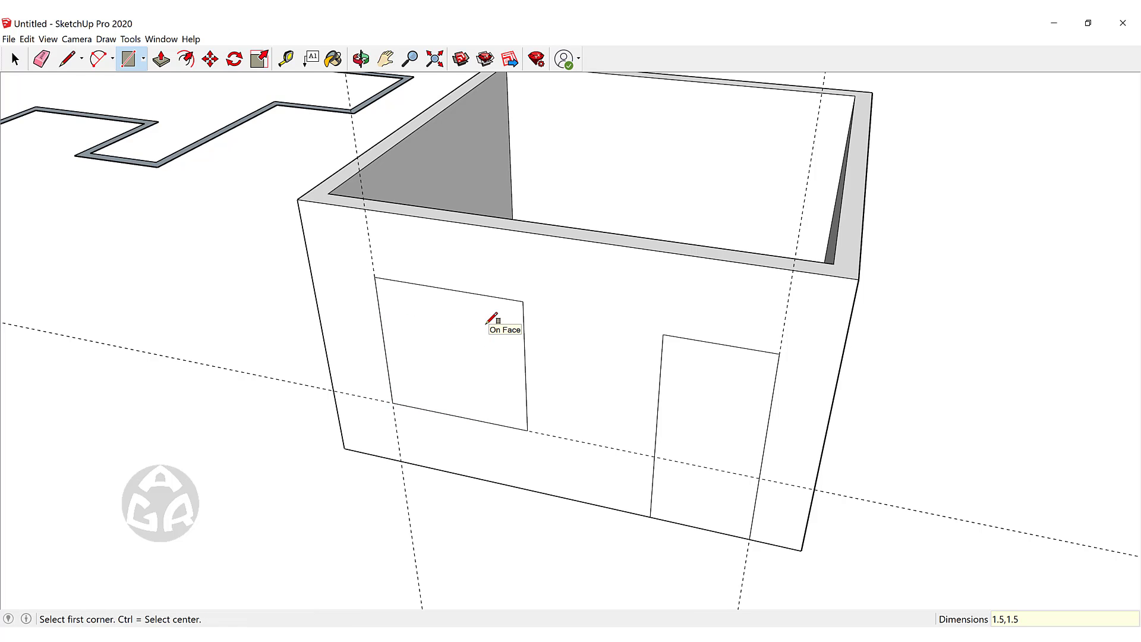
pyautogui.press('space')
# - Push the window face 0.2 m through the front wall to cut the window opening
pyautogui.moveTo(494, 341); pyautogui.dragTo(665, 401, button='middle')
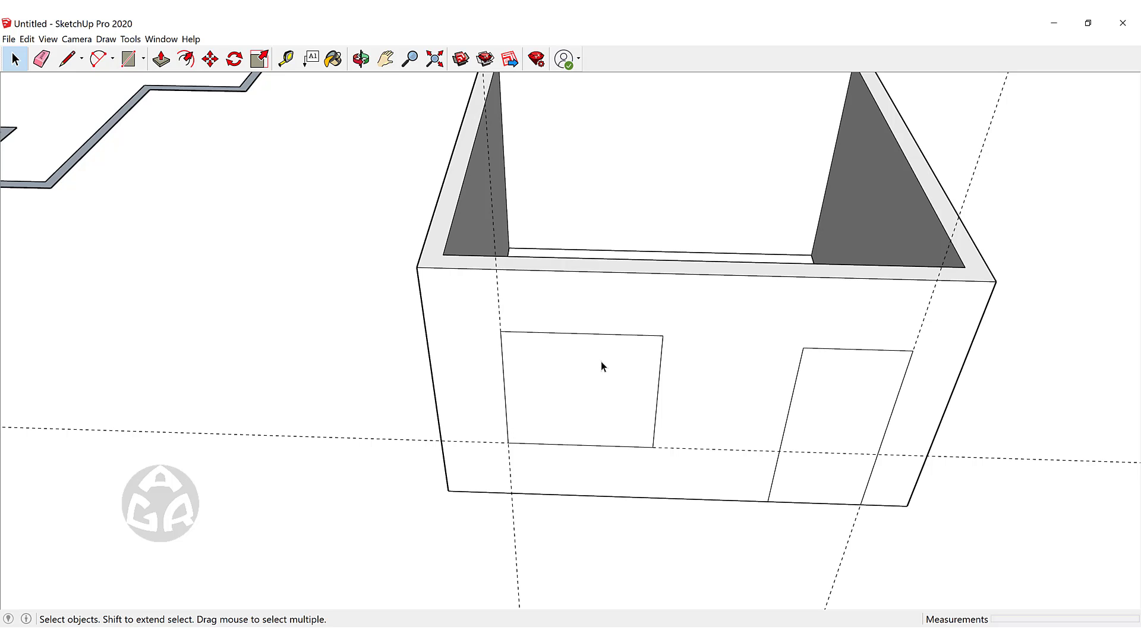
pyautogui.moveTo(672, 387); pyautogui.dragTo(622, 400, button='middle')
pyautogui.press('p')
pyautogui.click(520, 387)
pyautogui.click(550, 366)
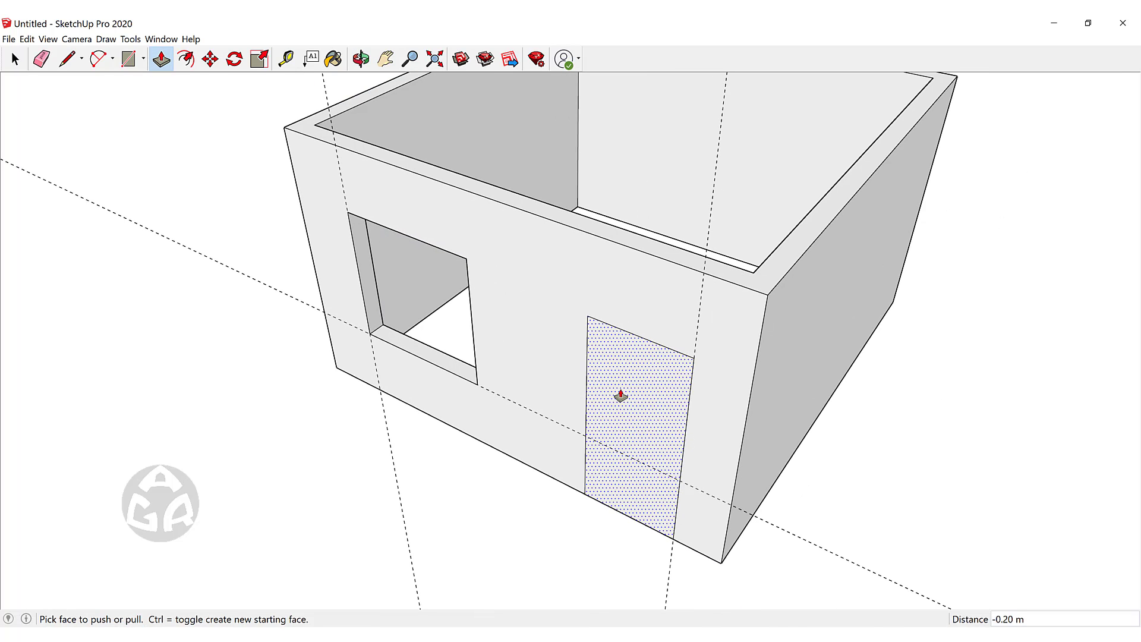
# - Push the door face 0.2 m through the front wall to cut the door opening
pyautogui.doubleClick(620, 395)
pyautogui.press('space')
pyautogui.scroll(-5, 573, 301)
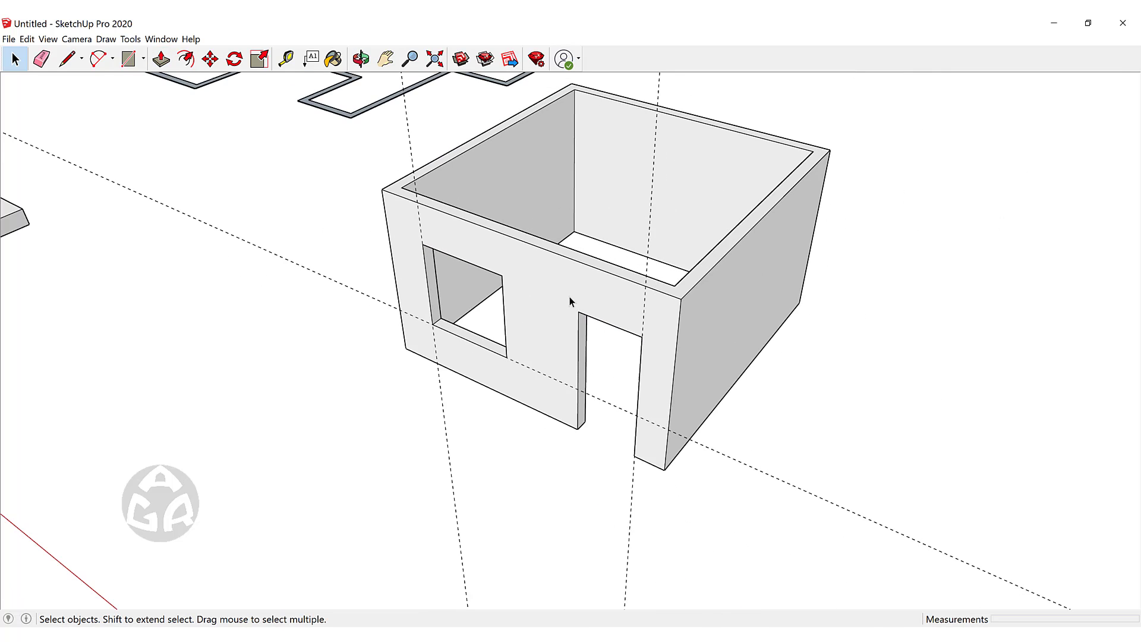
# - Draw a 3.5 m line along the horizontal guide from the door opening's edge to the front wall's far vertical edge
pyautogui.moveTo(600, 309); pyautogui.dragTo(606, 376, button='middle')
pyautogui.scroll(3, 594, 344)
pyautogui.scroll(2, 694, 508)
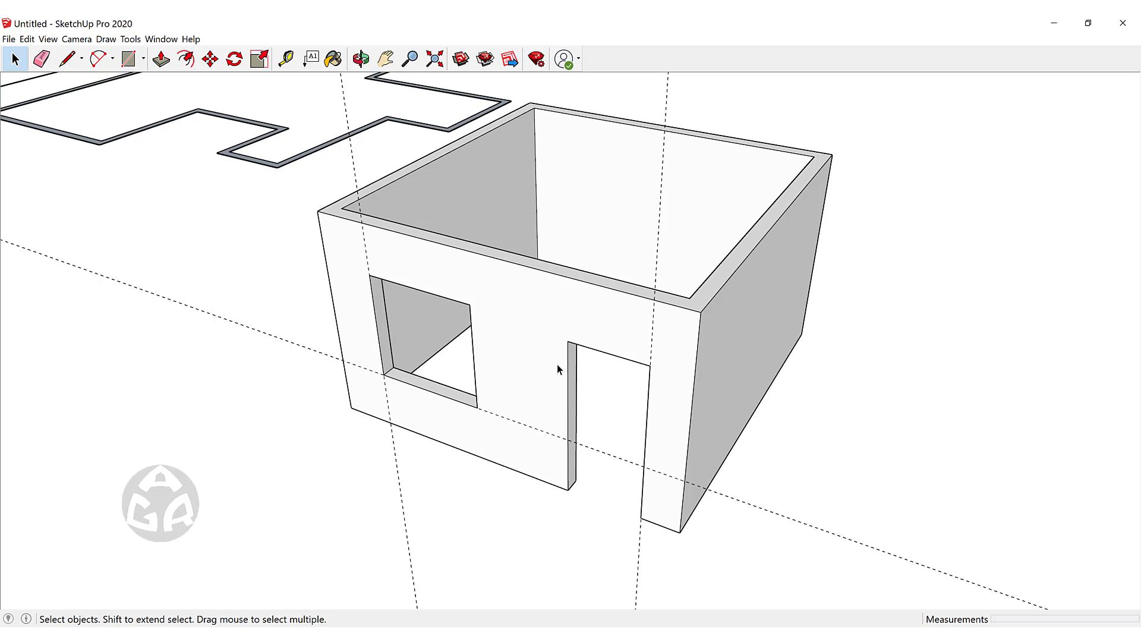
pyautogui.moveTo(625, 359); pyautogui.dragTo(630, 430, button='middle')
pyautogui.scroll(2, 630, 430)
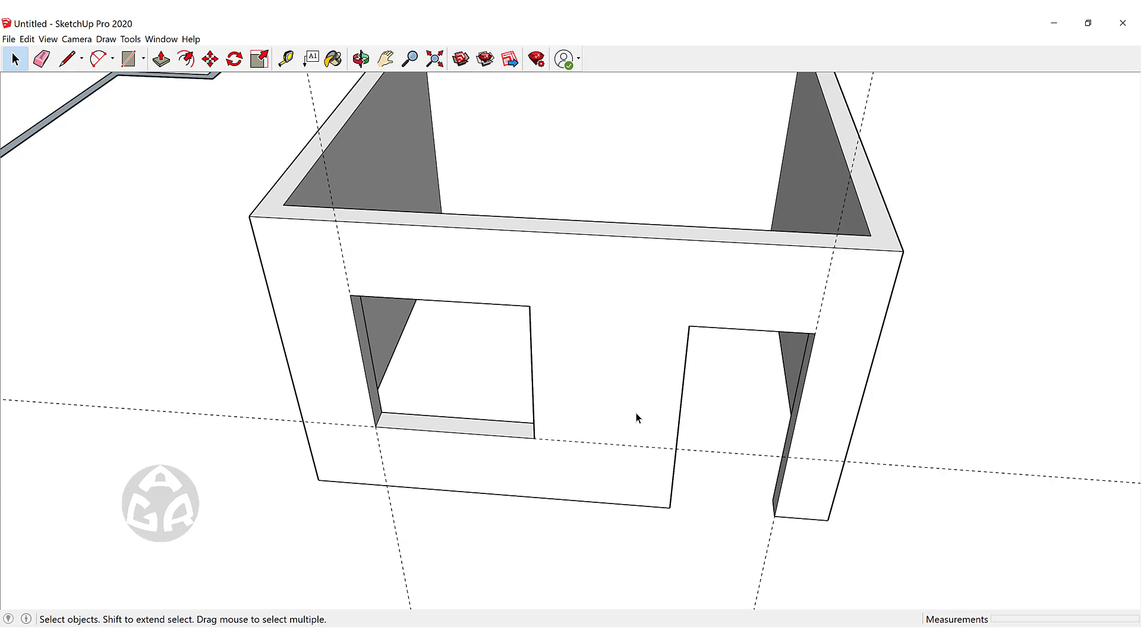
pyautogui.press('l')
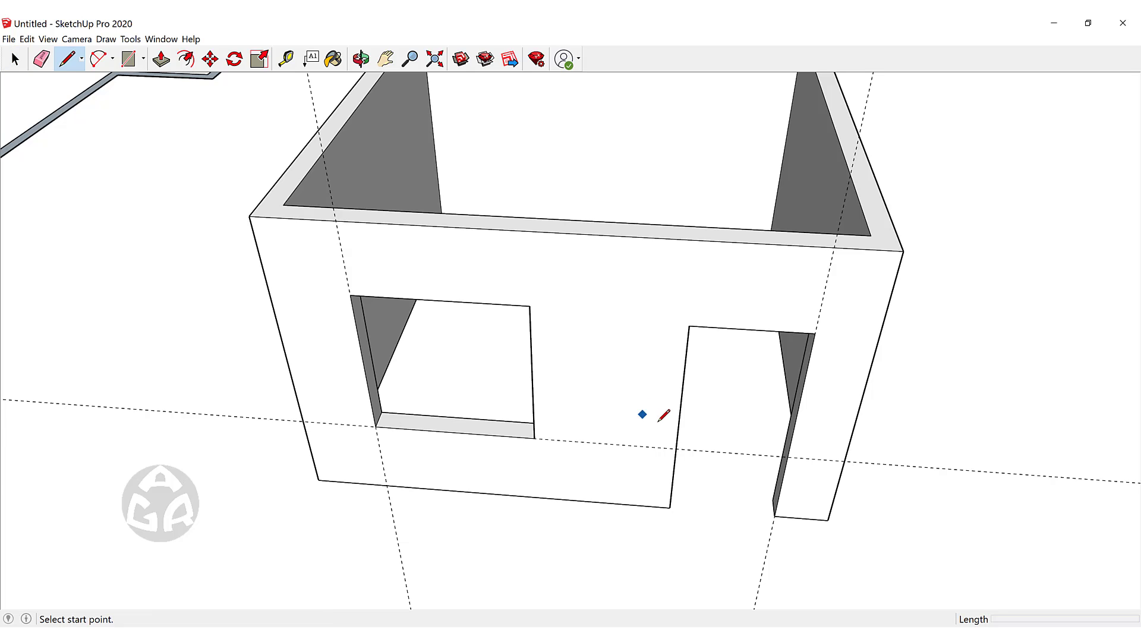
pyautogui.click(676, 448)
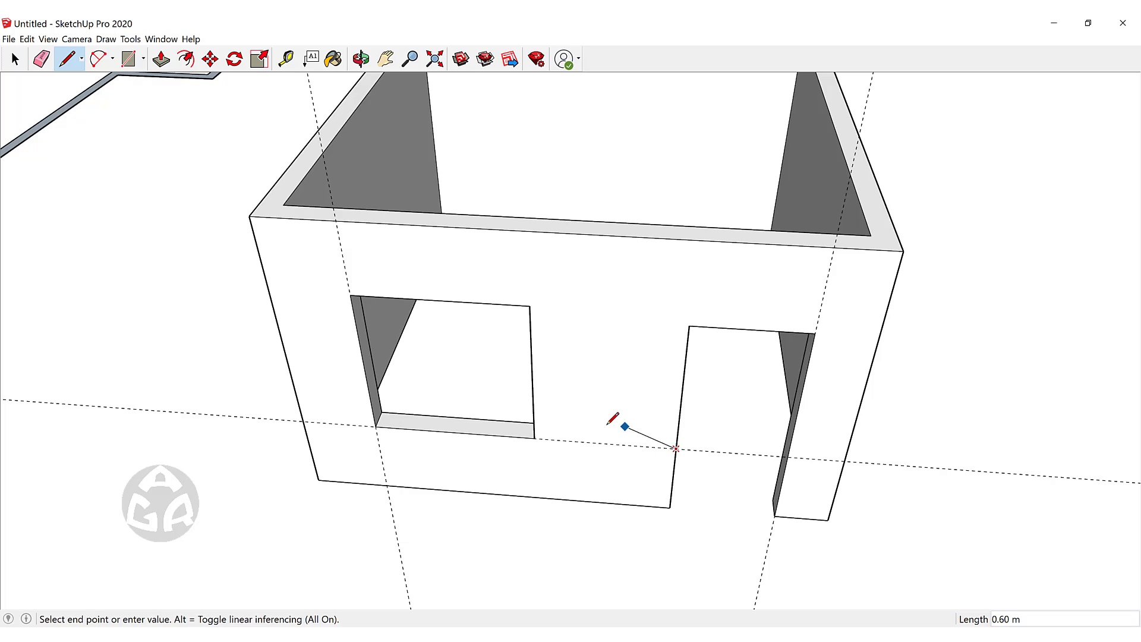
pyautogui.click(303, 422)
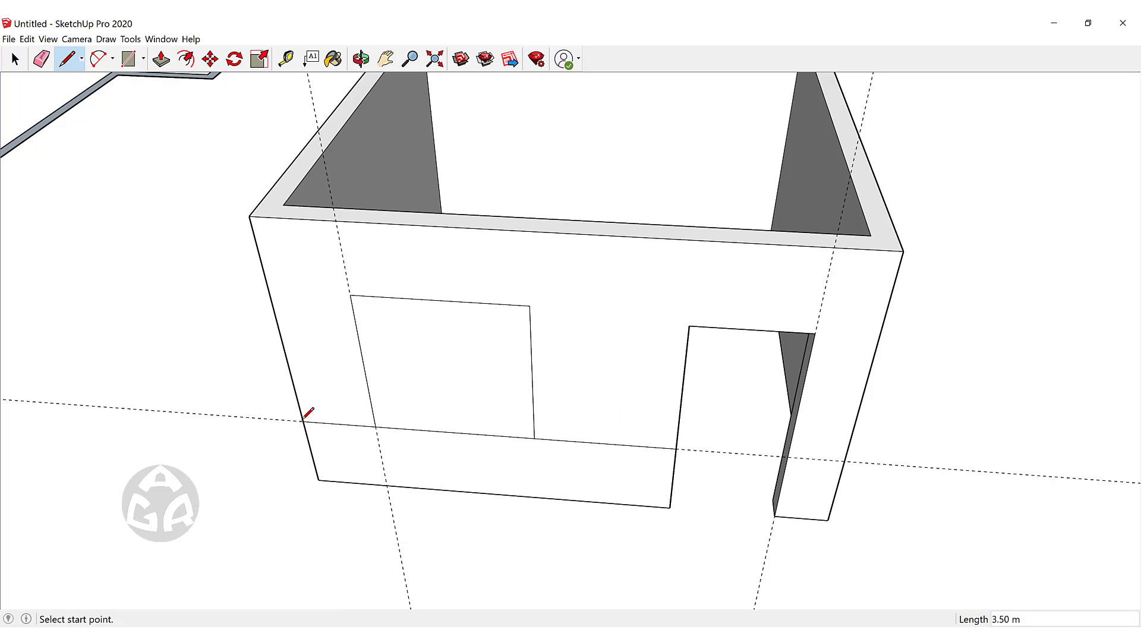
pyautogui.press('space')
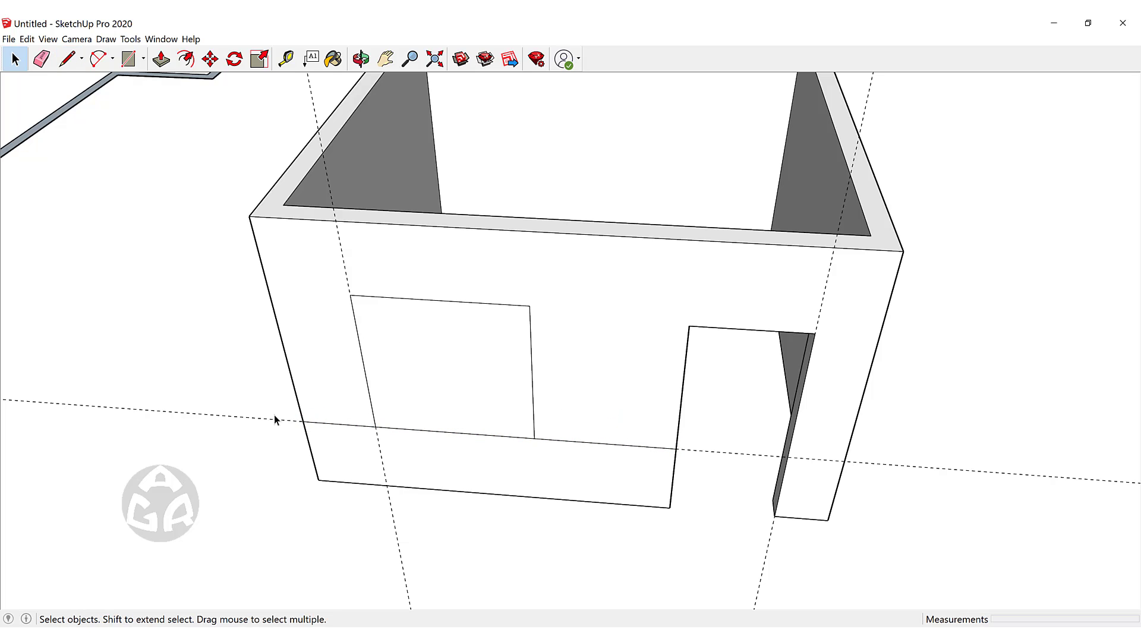
# - Check the separate faces of the split front wall and delete the face filling the window opening
pyautogui.click(569, 383)
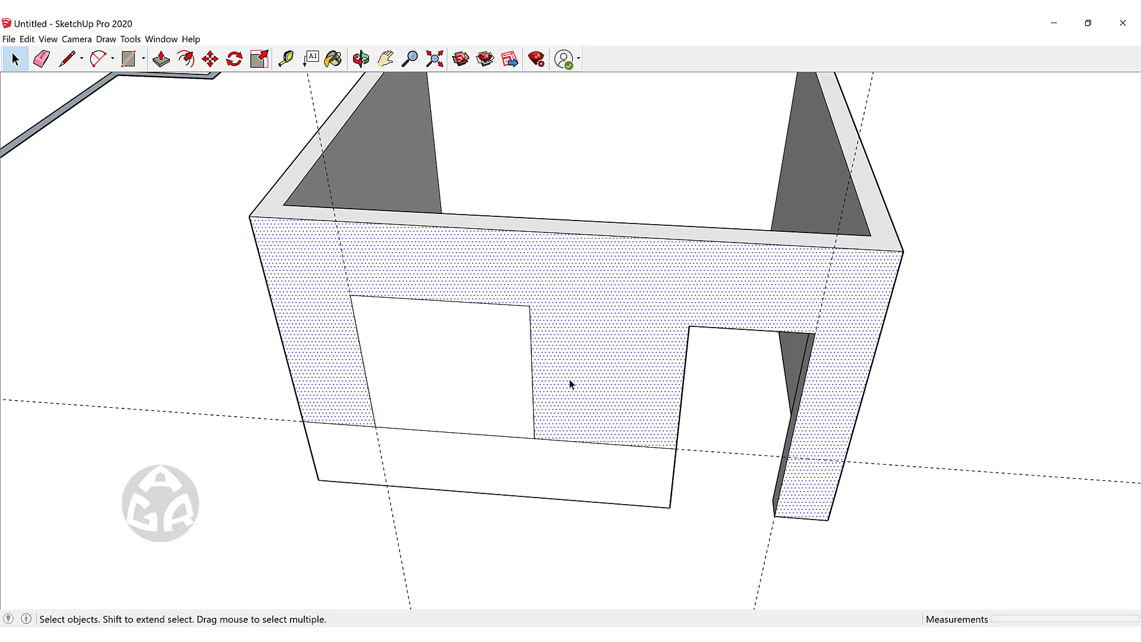
pyautogui.click(602, 483)
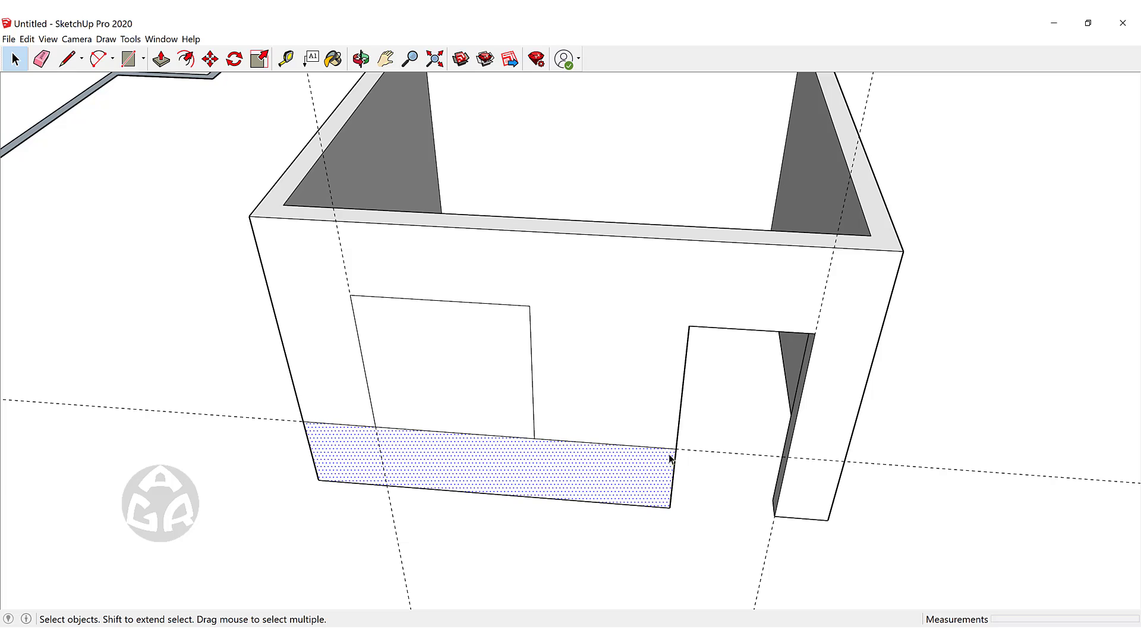
pyautogui.click(482, 377)
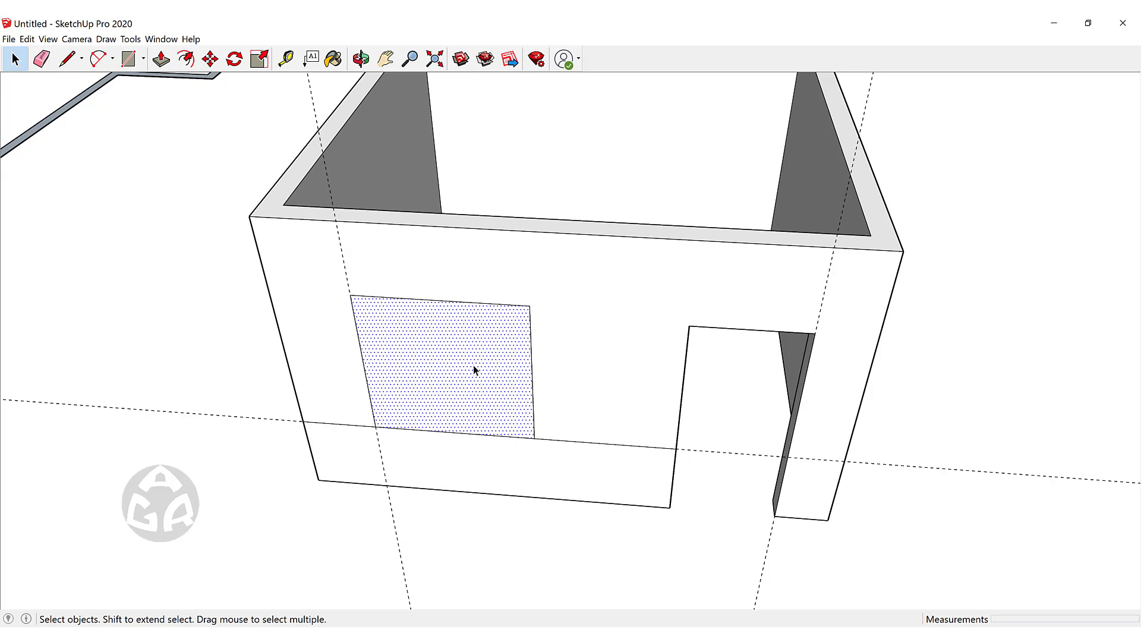
pyautogui.press('Delete')
pyautogui.scroll(-4, 539, 261)
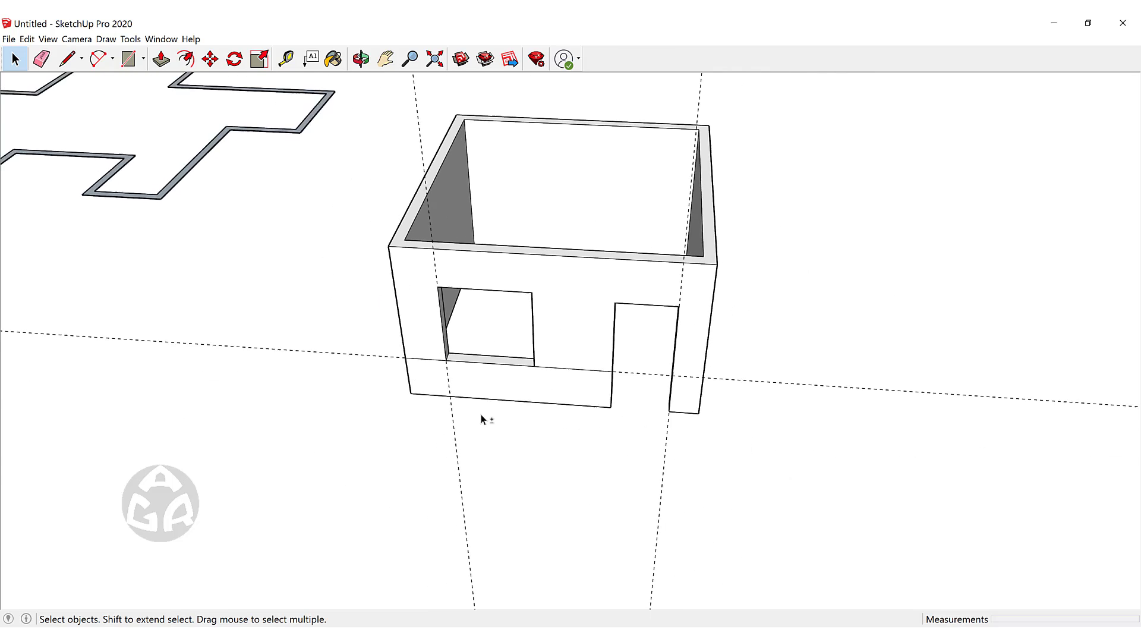
# - Draw a rectangle about 3.04 m wide on the ground in front of the room
pyautogui.moveTo(481, 416); pyautogui.dragTo(639, 405, button='middle')
pyautogui.press('r')
pyautogui.click(412, 526)
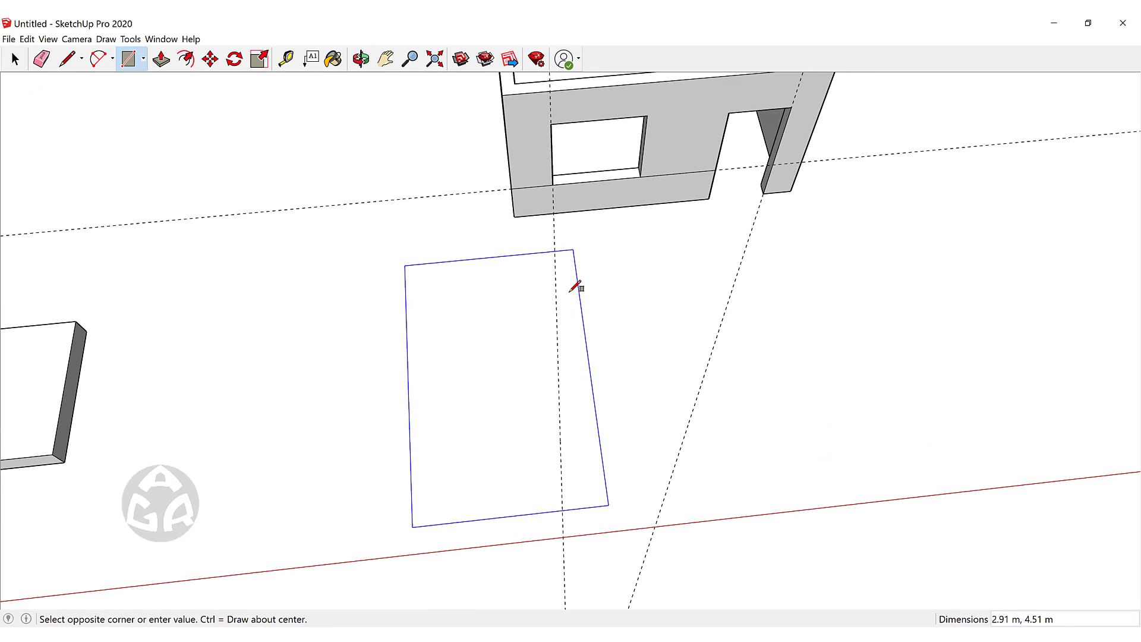
pyautogui.click(593, 340)
pyautogui.press('space')
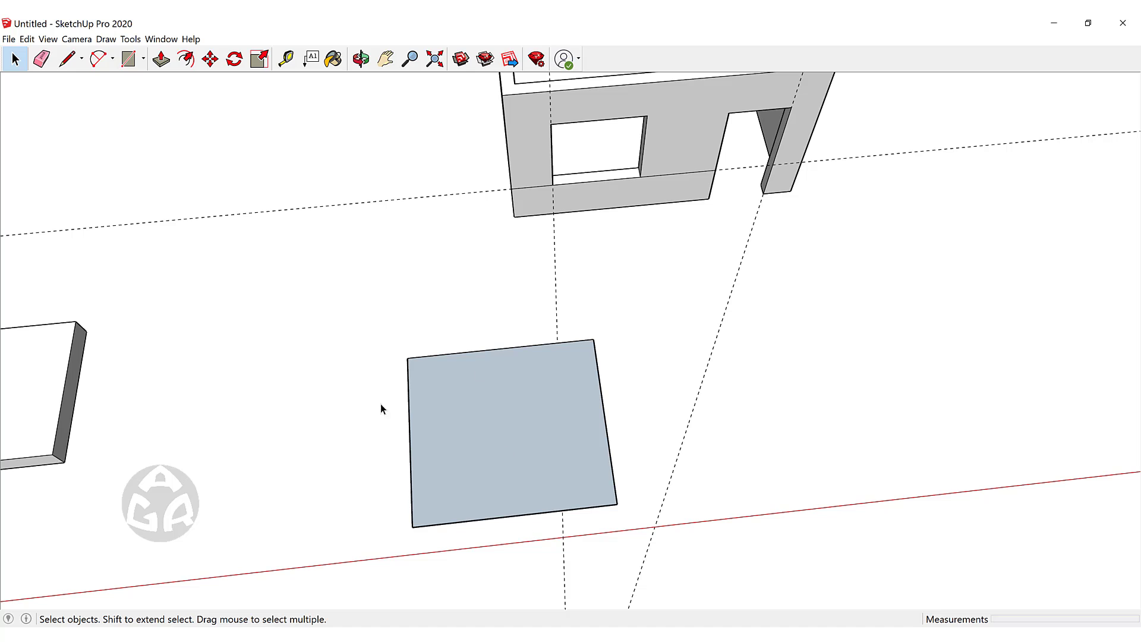
# - Delete the ground rectangle's face and rebuild it by tracing a line over its front edge between two corners
pyautogui.click(533, 435)
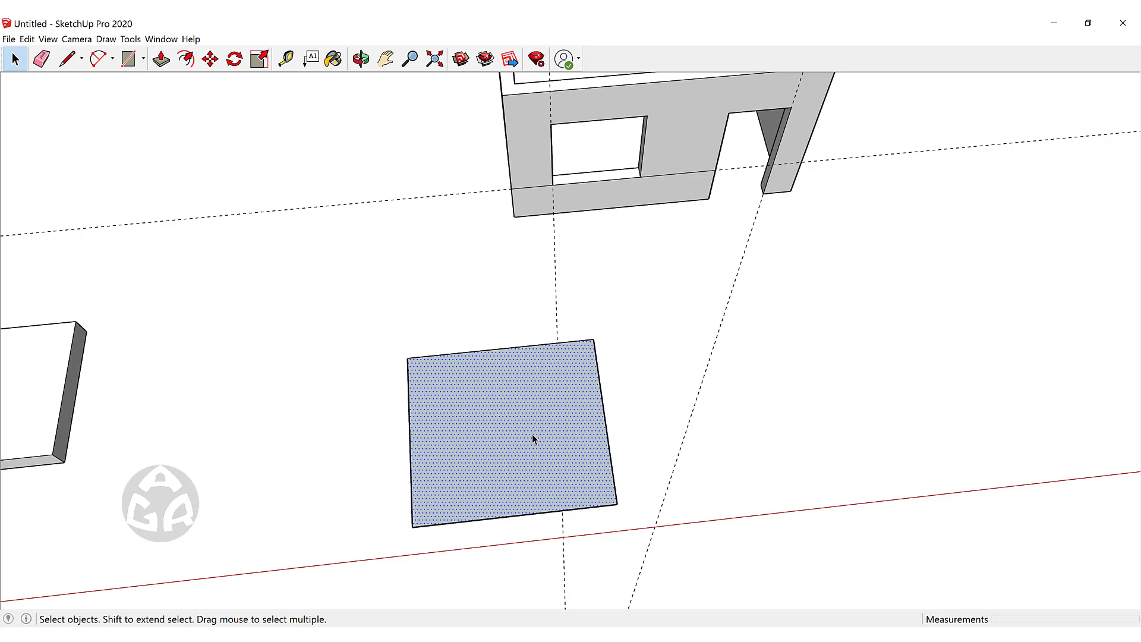
pyautogui.press('Delete')
pyautogui.moveTo(580, 442); pyautogui.dragTo(550, 428, button='middle')
pyautogui.press('l')
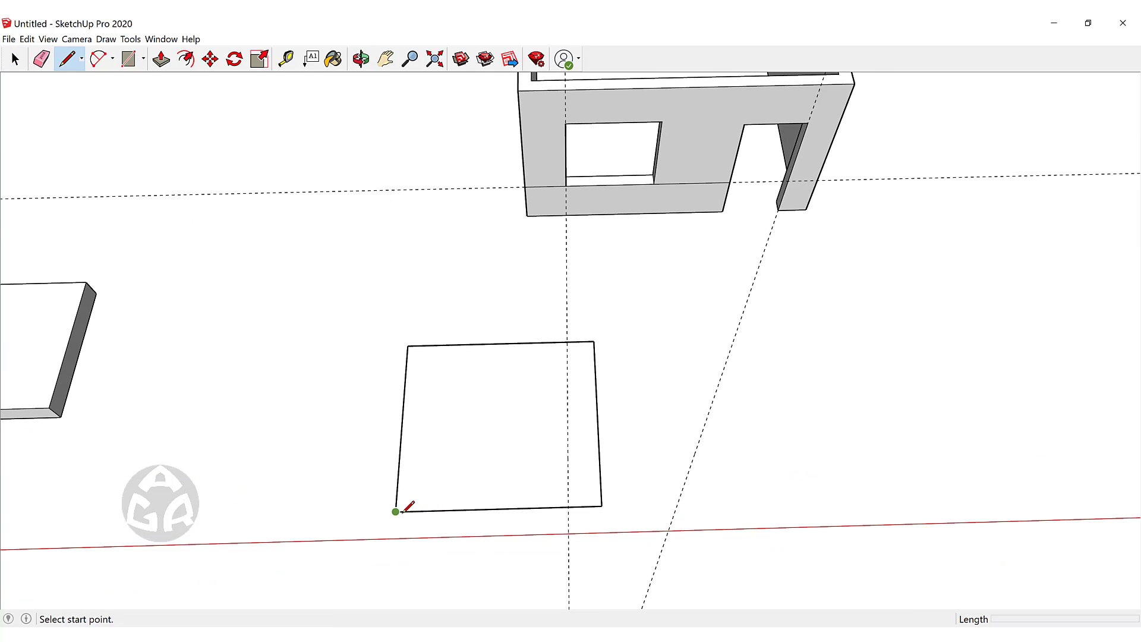
pyautogui.click(395, 511)
pyautogui.scroll(2, 587, 493)
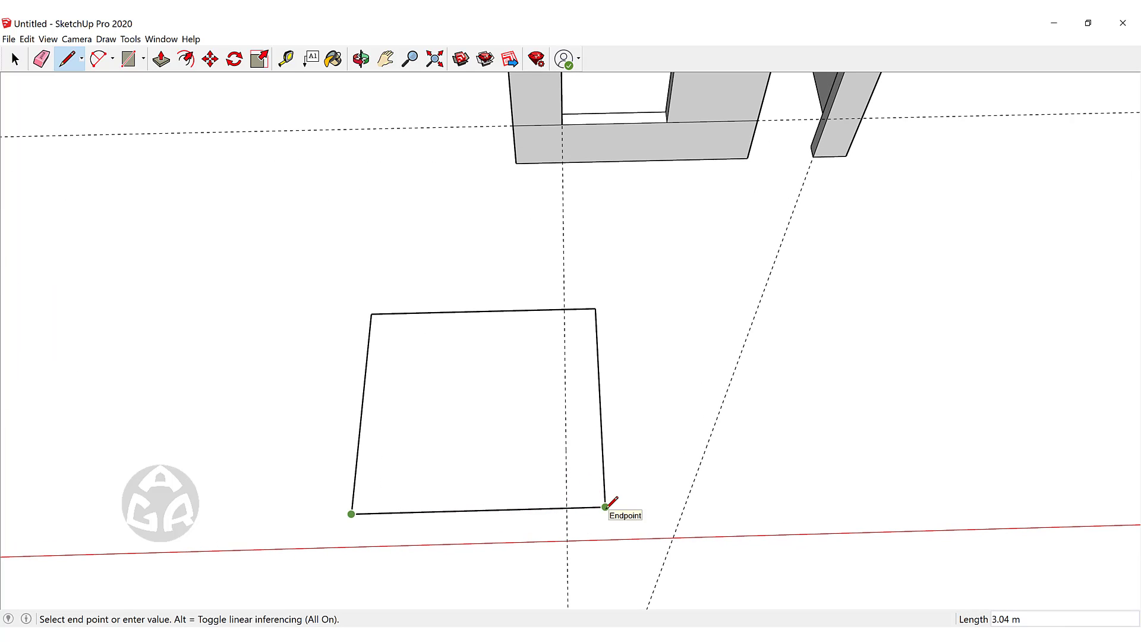
pyautogui.click(605, 507)
pyautogui.press('space')
# - Erase the line segments along the horizontal guide on the front wall and undo the unwanted erasures
pyautogui.moveTo(659, 503)
pyautogui.mouseDown(button='middle')
pyautogui.moveTo(669, 501)
pyautogui.moveTo(522, 376)
pyautogui.mouseUp(button='middle')
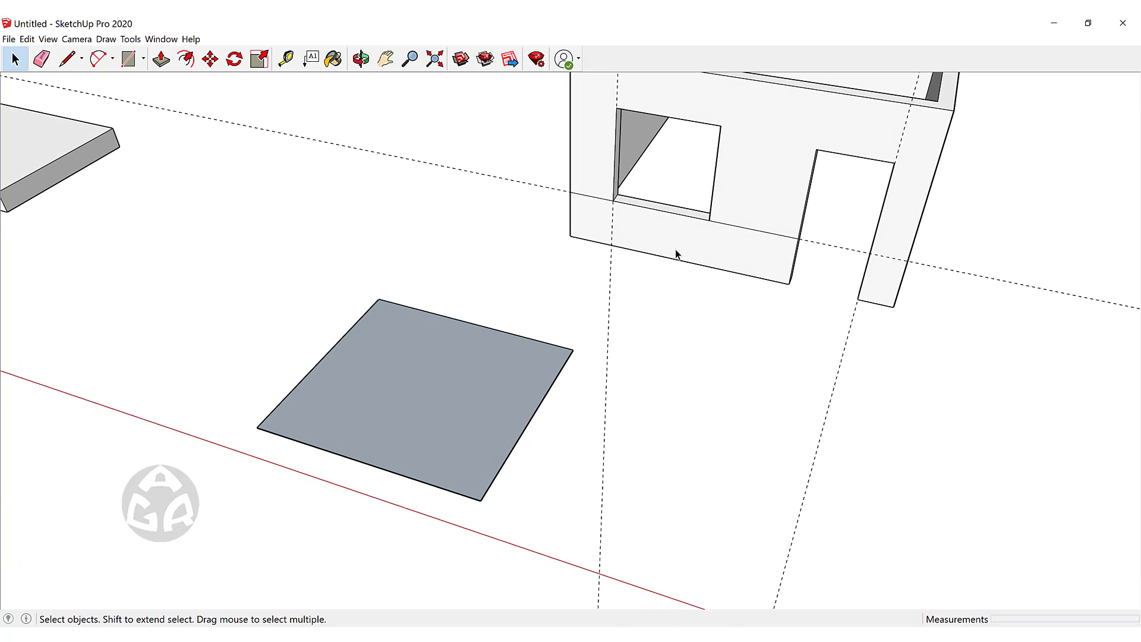
pyautogui.moveTo(674, 252); pyautogui.dragTo(562, 288, button='middle')
pyautogui.scroll(5, 563, 208)
pyautogui.scroll(-6, 652, 272)
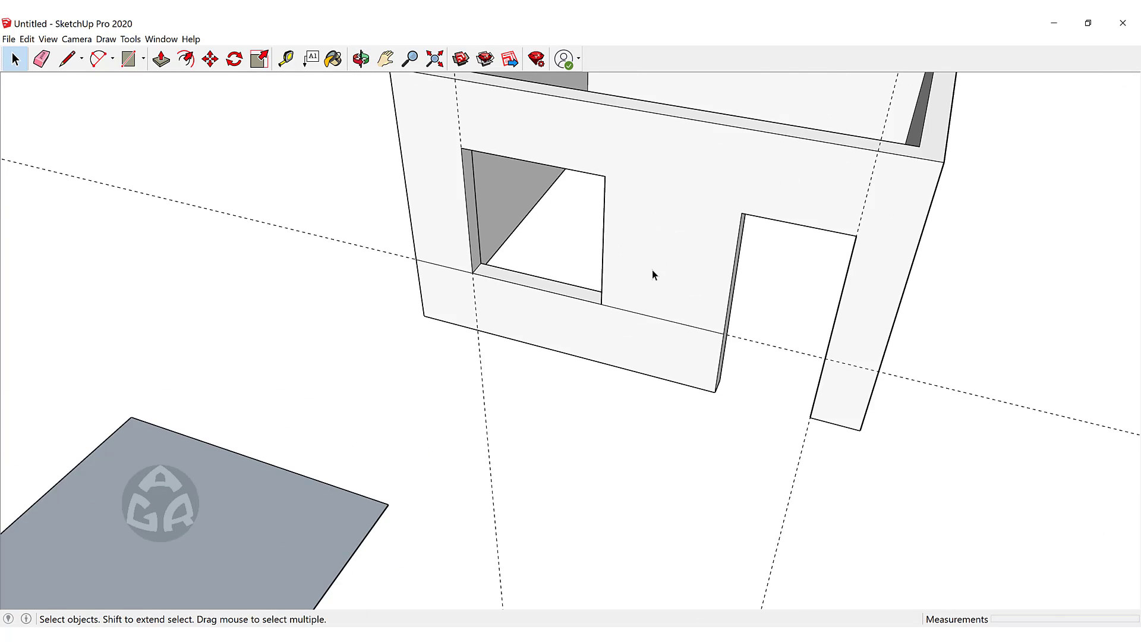
pyautogui.scroll(3, 583, 214)
pyautogui.moveTo(523, 267)
pyautogui.mouseDown(button='middle')
pyautogui.moveTo(610, 319)
pyautogui.moveTo(597, 373)
pyautogui.mouseUp(button='middle')
pyautogui.press('e')
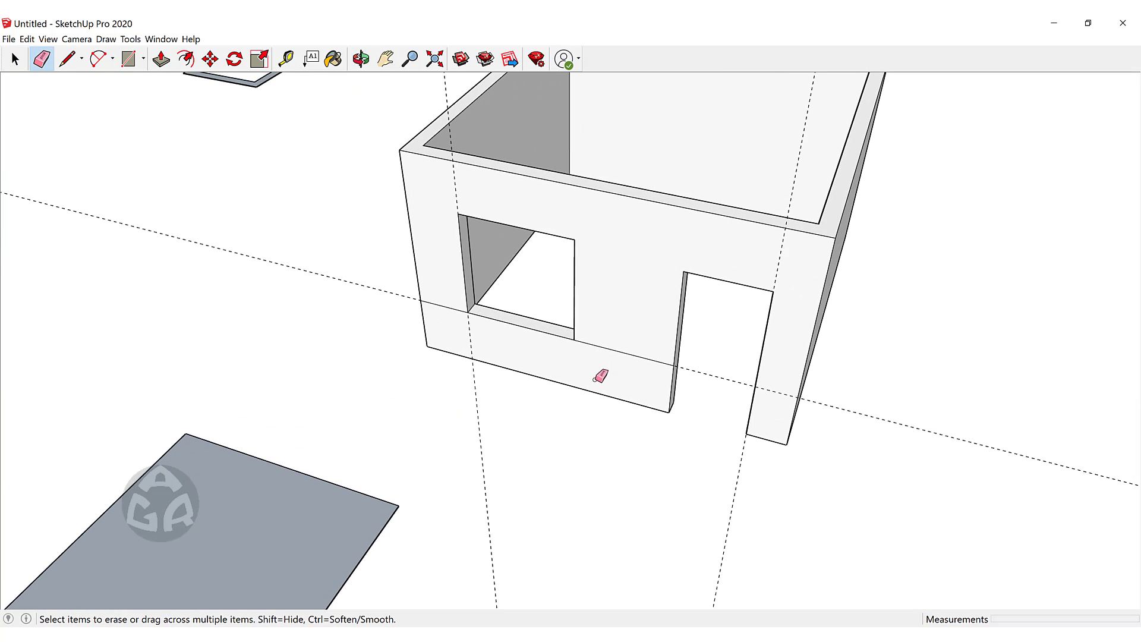
pyautogui.click(451, 307)
pyautogui.click(469, 328)
pyautogui.hotkey('ctrl', 'z')
pyautogui.hotkey('ctrl', 'z')
pyautogui.press('space')
# - Hide all guides in the model and show them again
pyautogui.scroll(-10, 445, 313)
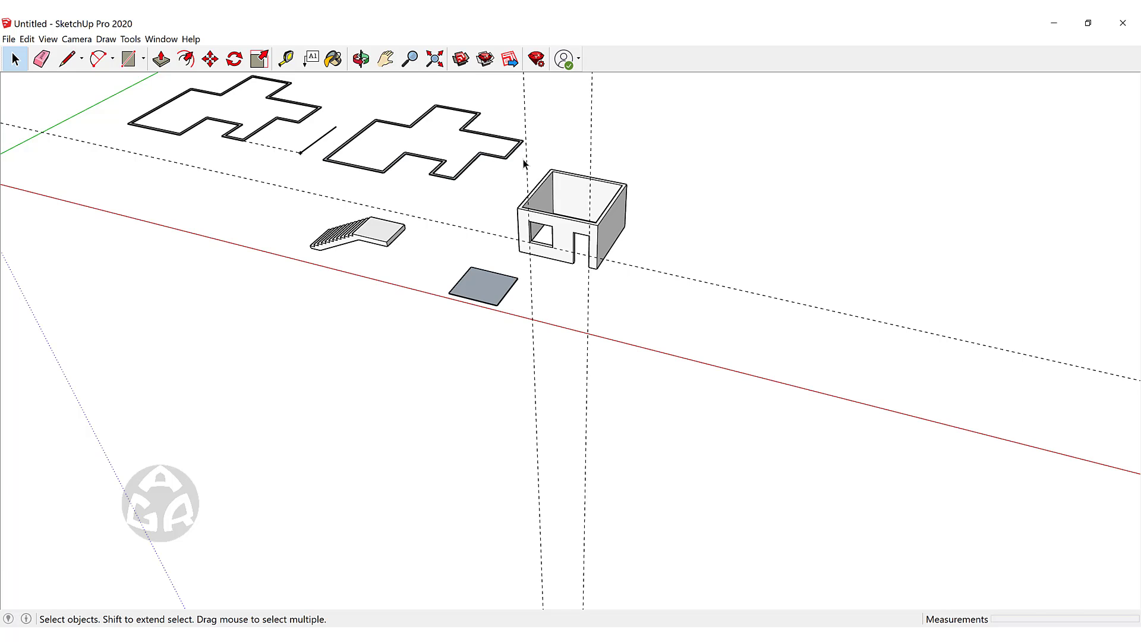
pyautogui.scroll(3, 523, 162)
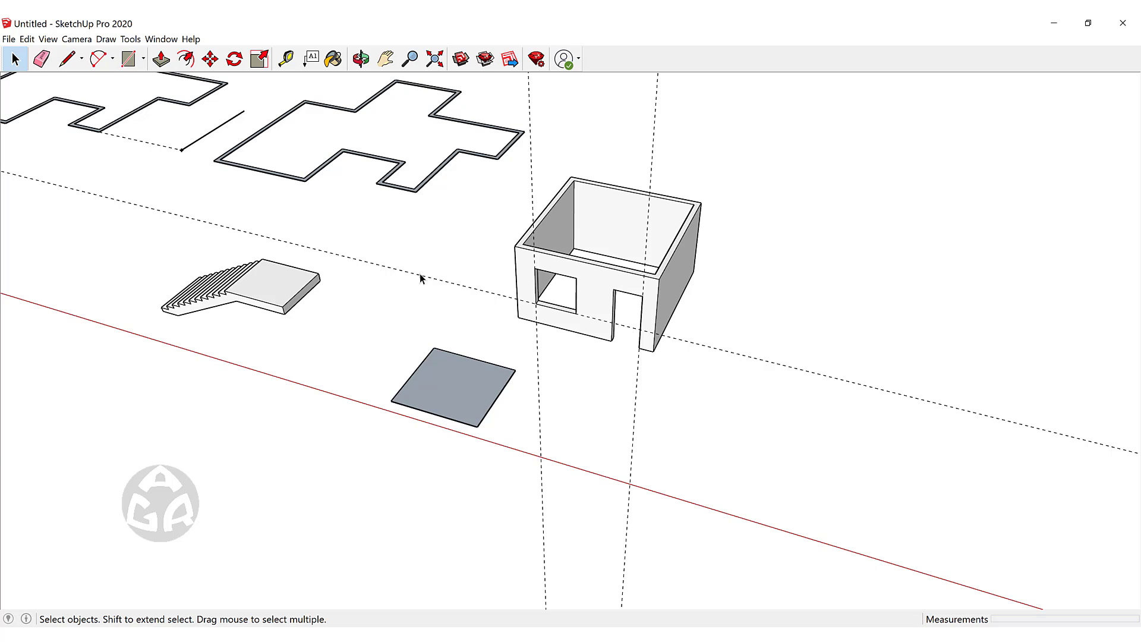
pyautogui.click(49, 39)
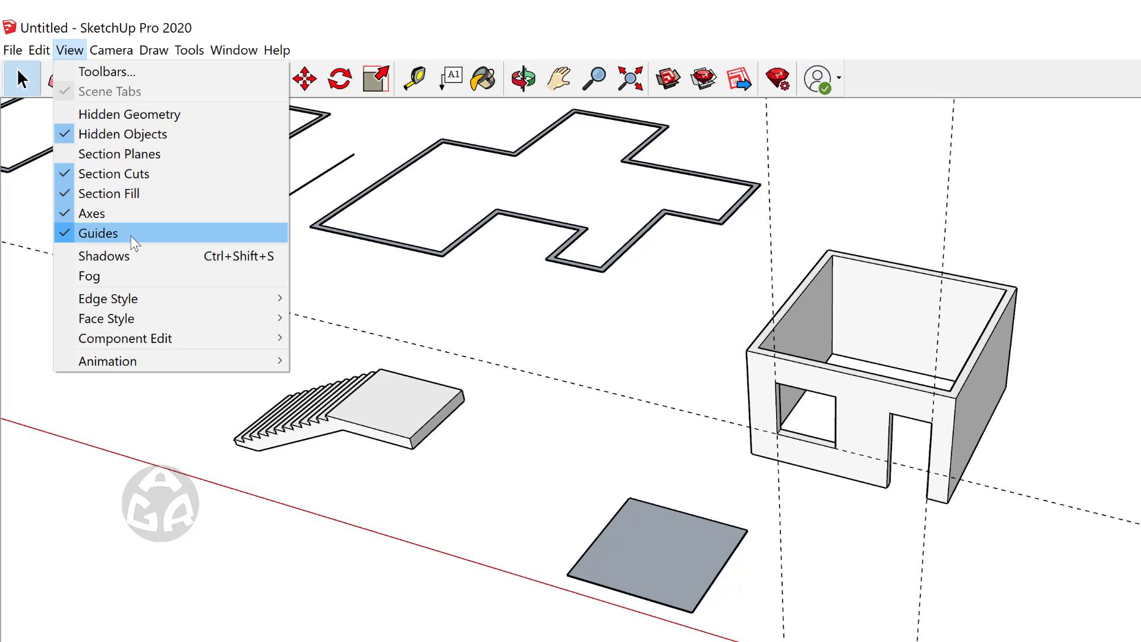
pyautogui.click(132, 237)
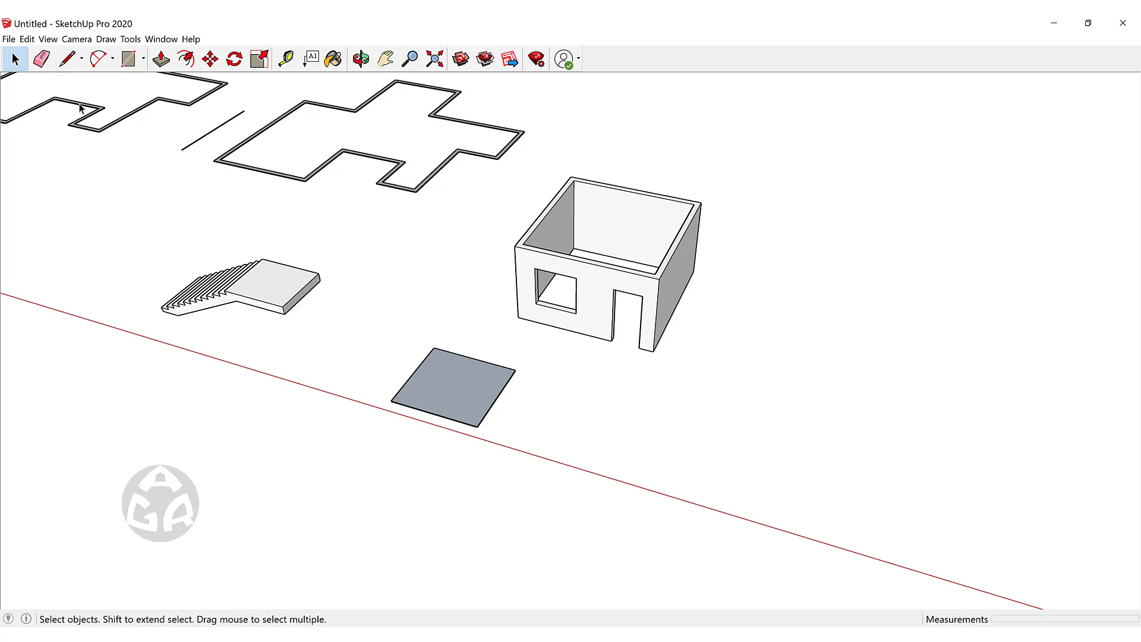
pyautogui.click(49, 38)
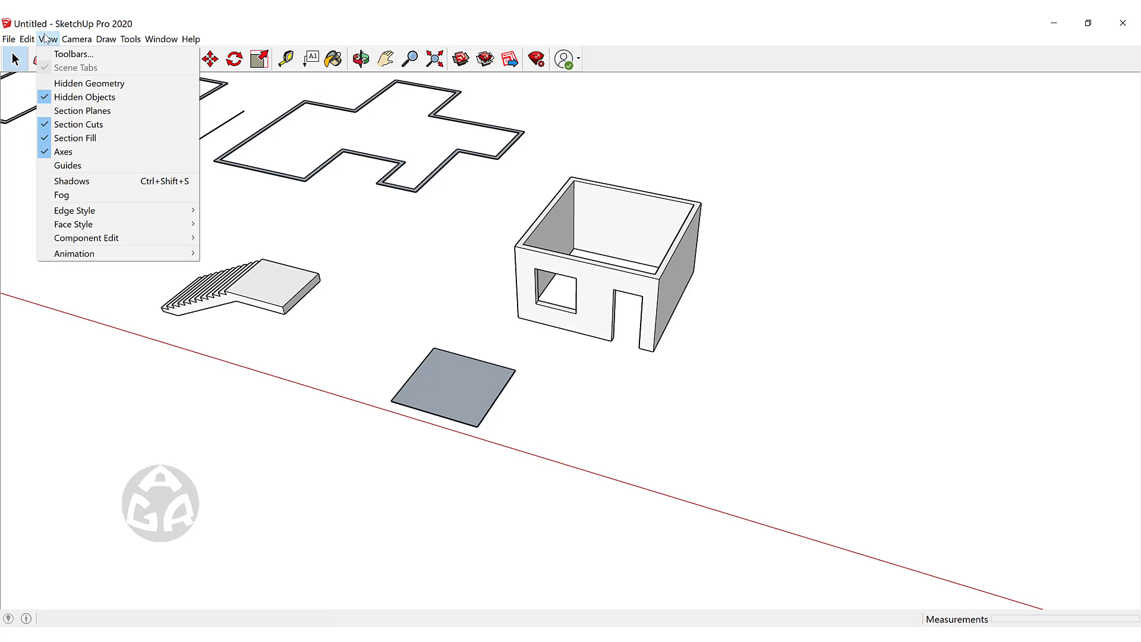
pyautogui.click(88, 166)
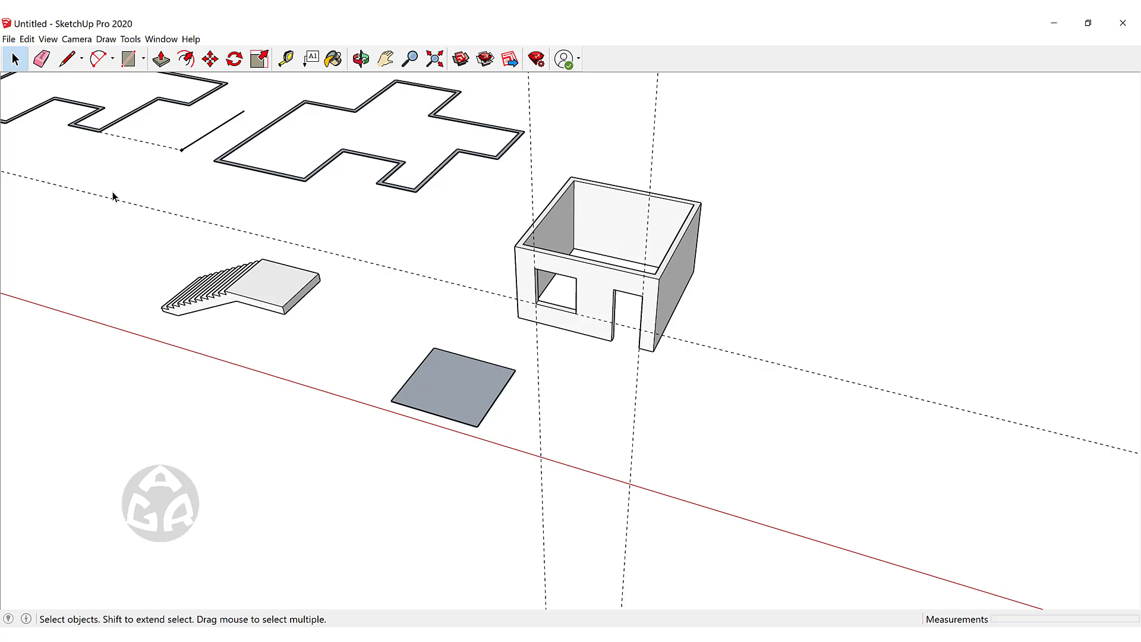
pyautogui.scroll(-5, 805, 356)
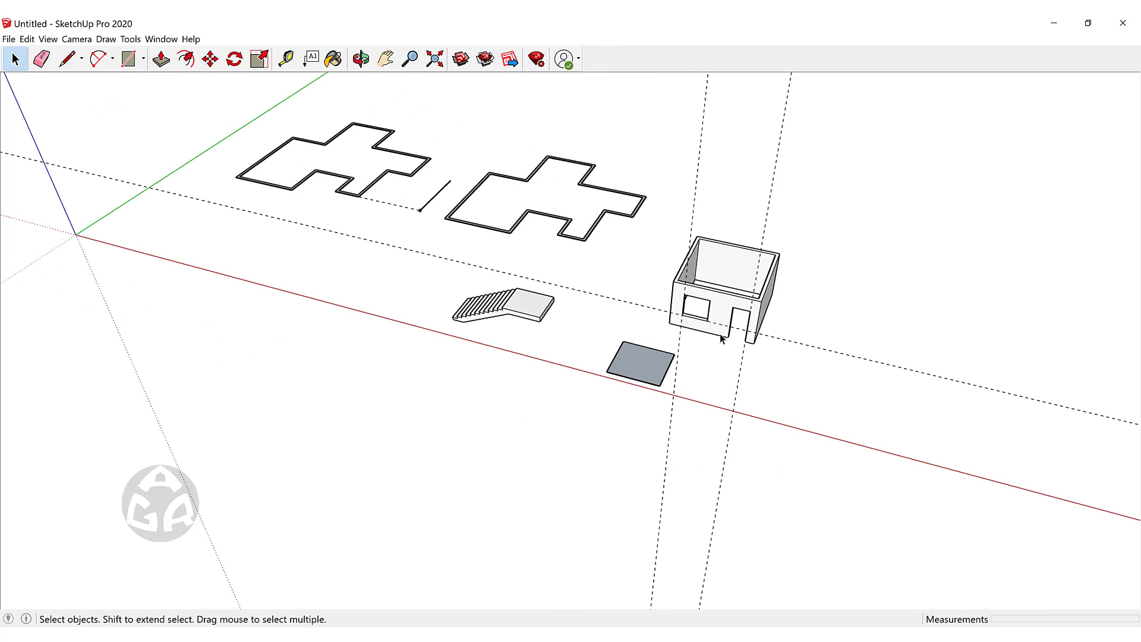
pyautogui.scroll(3, 745, 291)
pyautogui.moveTo(461, 279); pyautogui.dragTo(597, 363, button='middle')
pyautogui.moveTo(625, 324); pyautogui.dragTo(696, 308, button='middle')
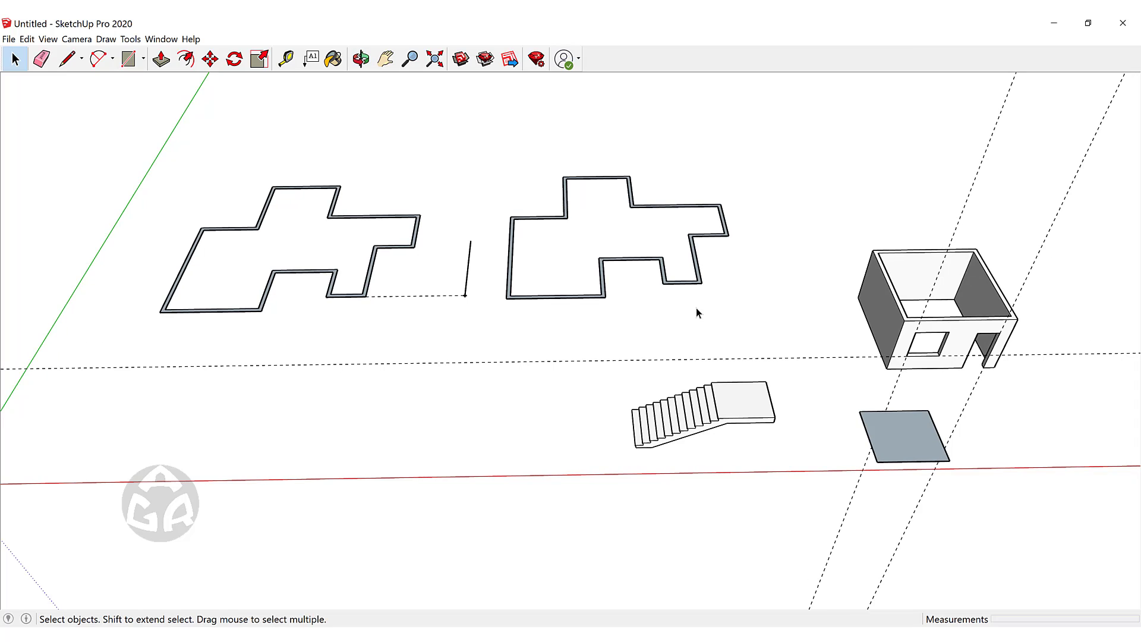